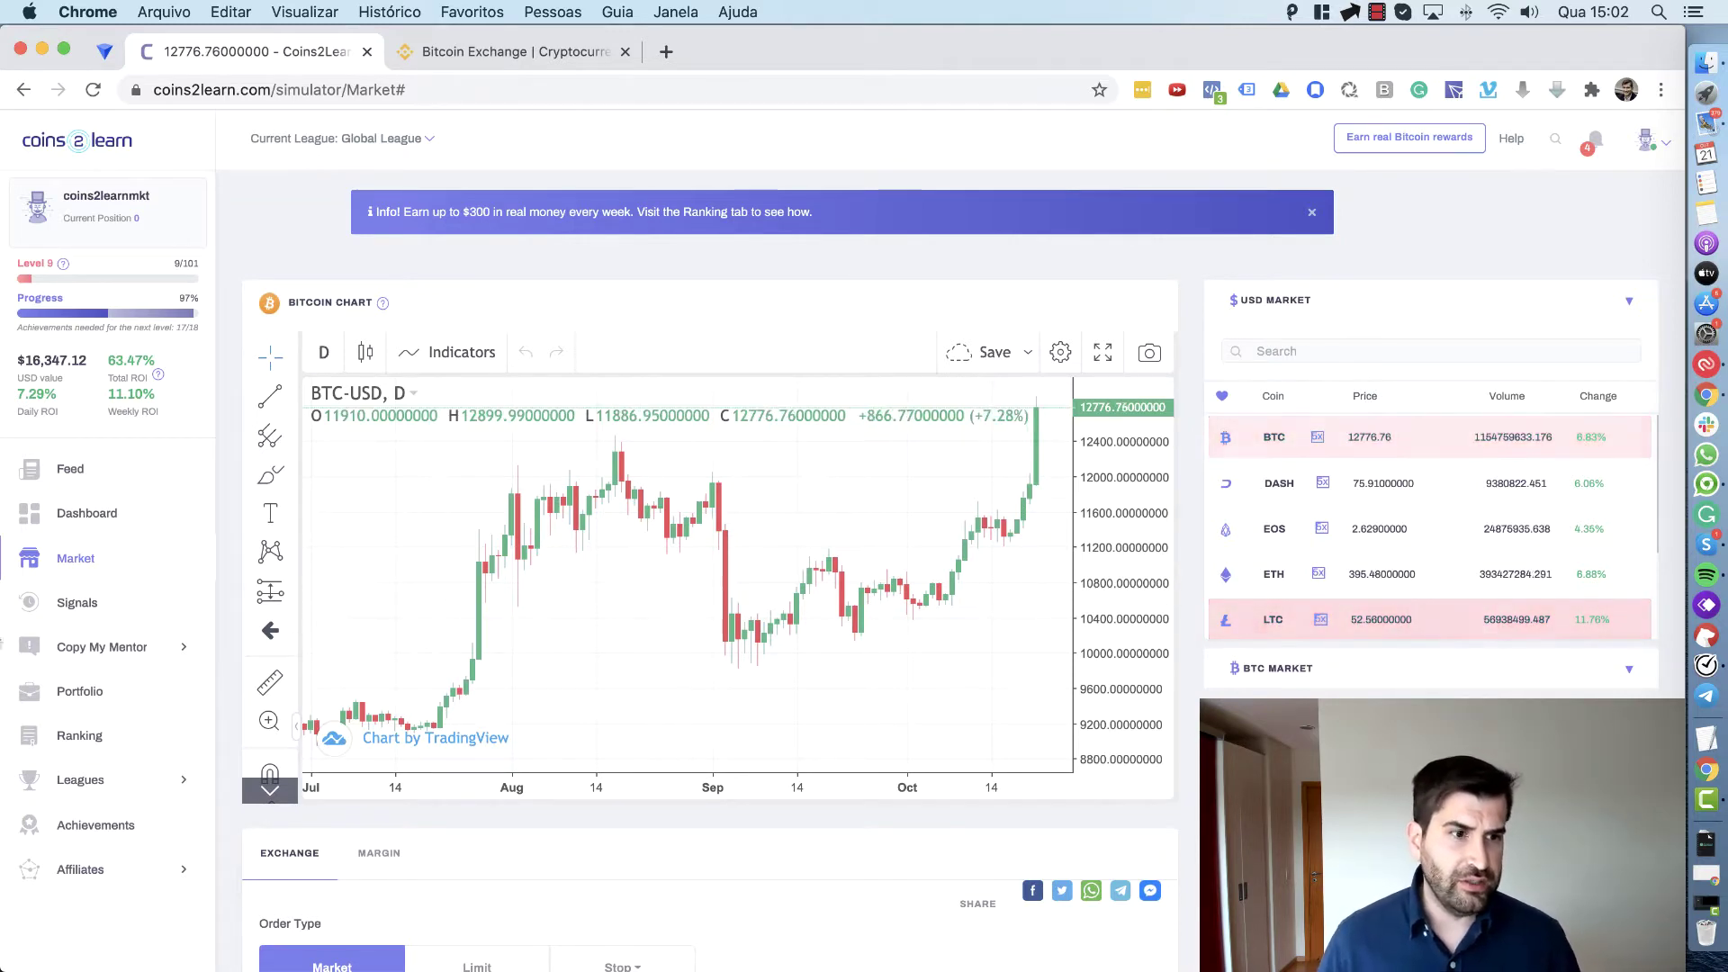
- View the portfolio breakdown and examine the Global League's weekly ranking and prizes
click(151, 701)
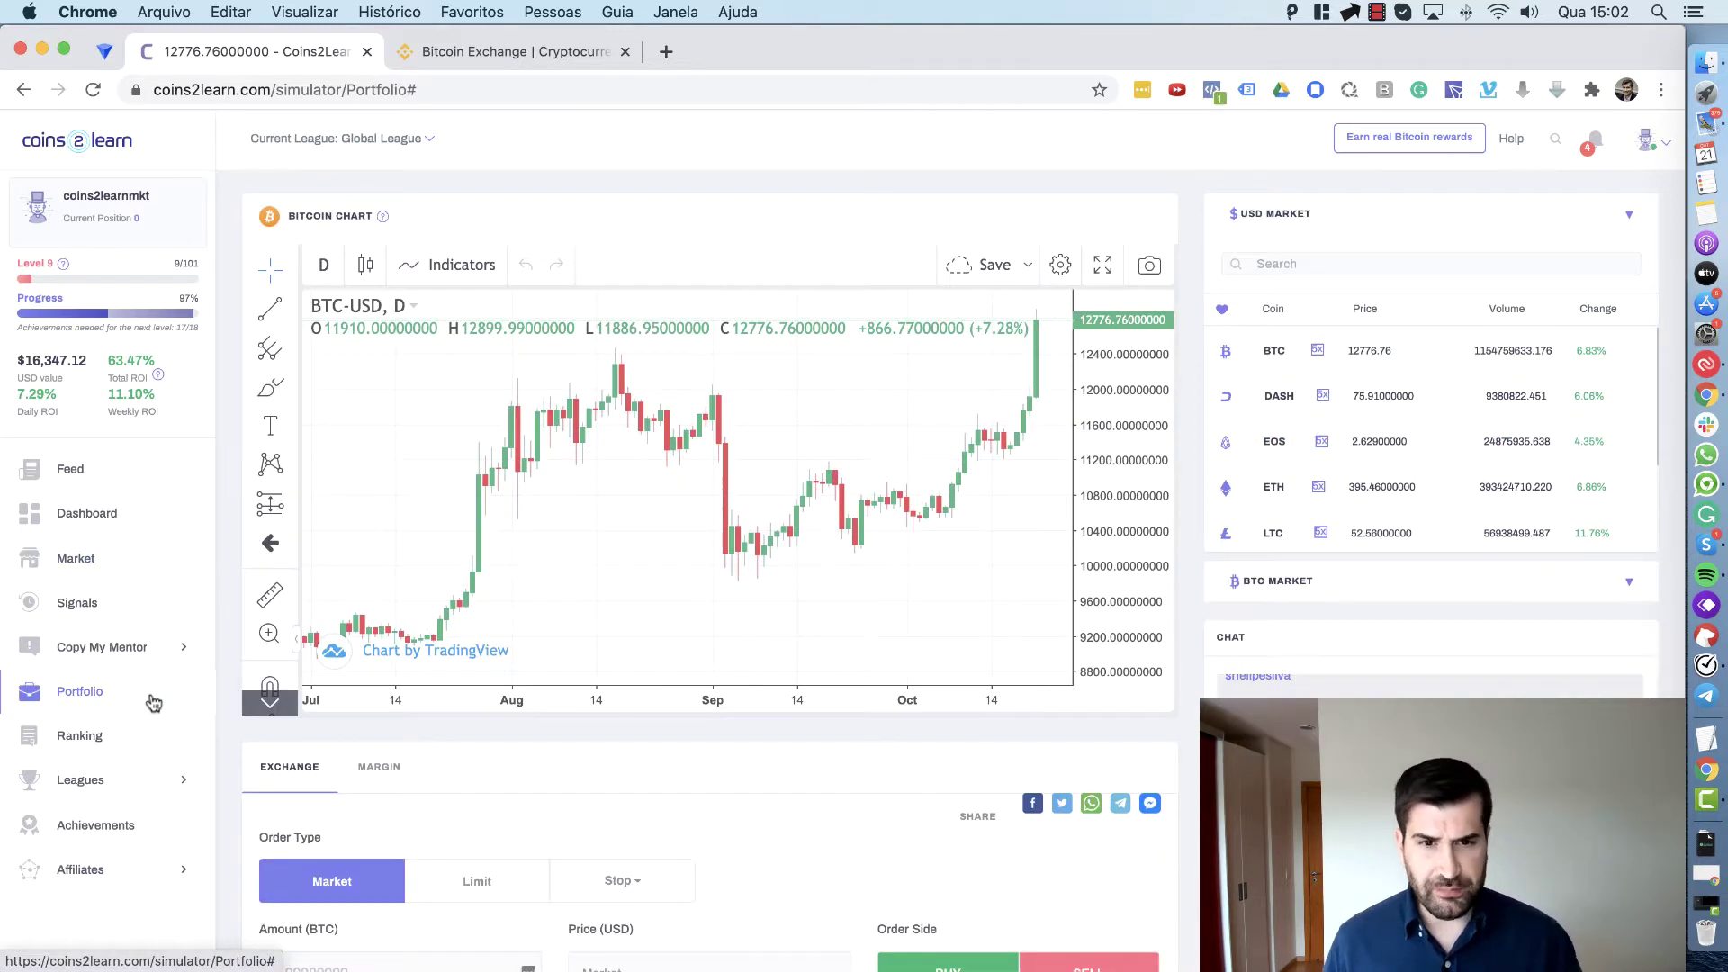
click(113, 738)
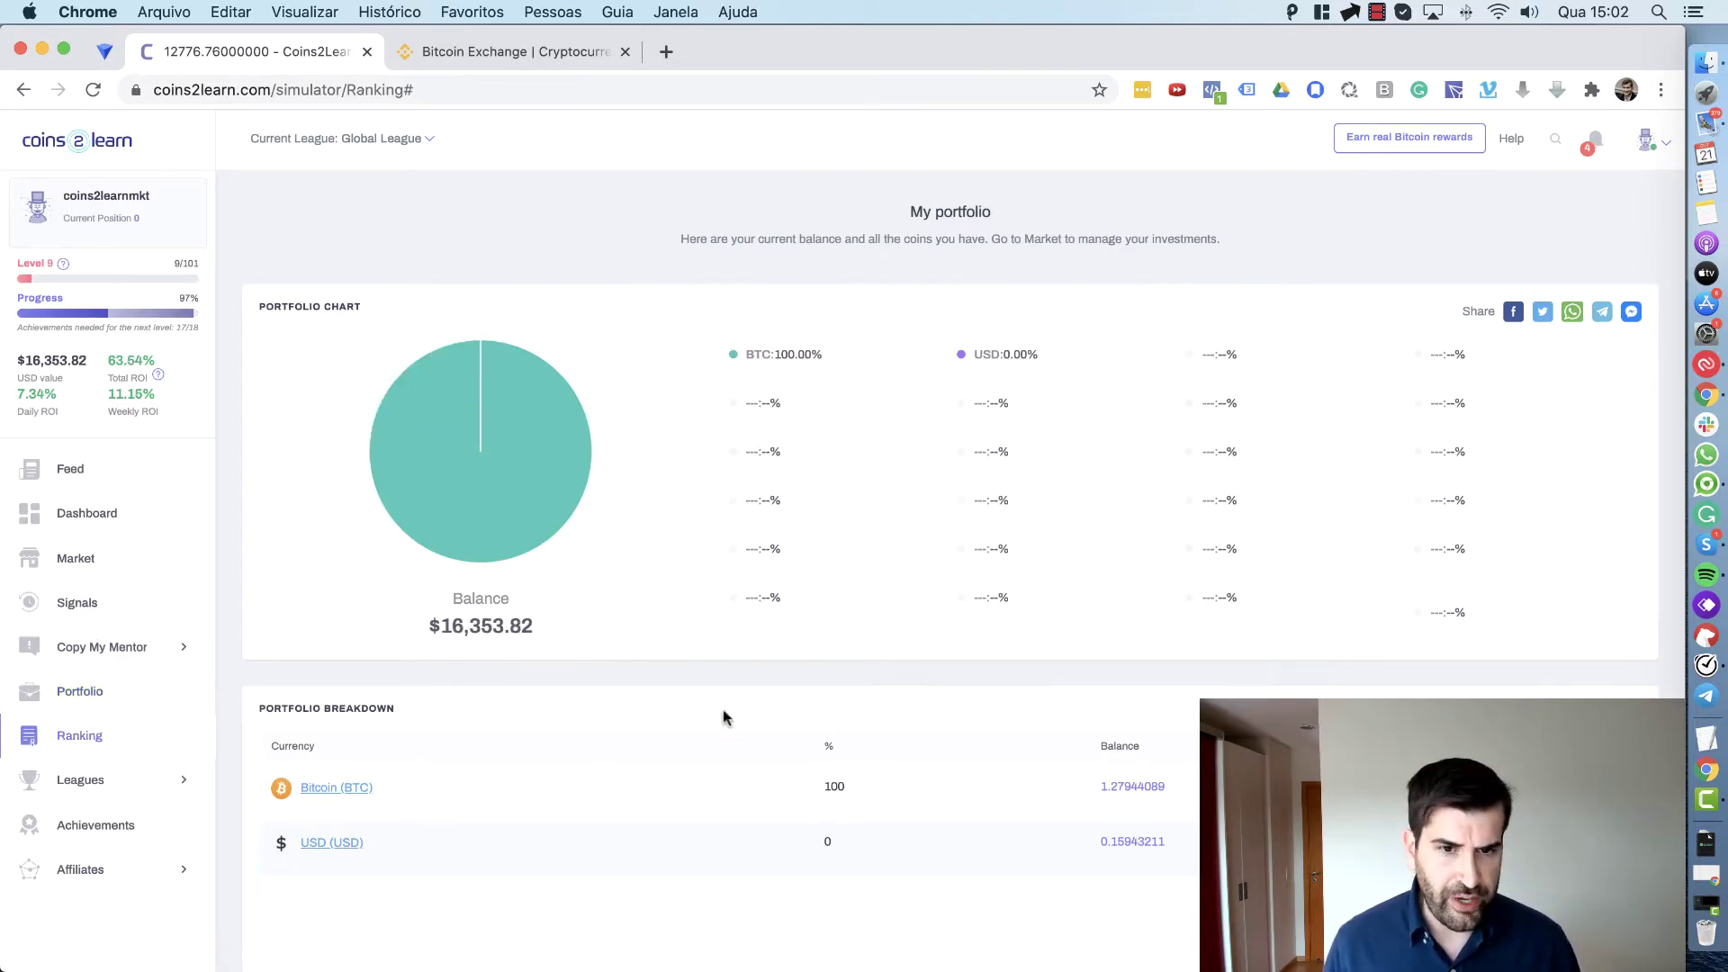
scroll(761, 737, down, 10)
scroll(781, 770, down, 3)
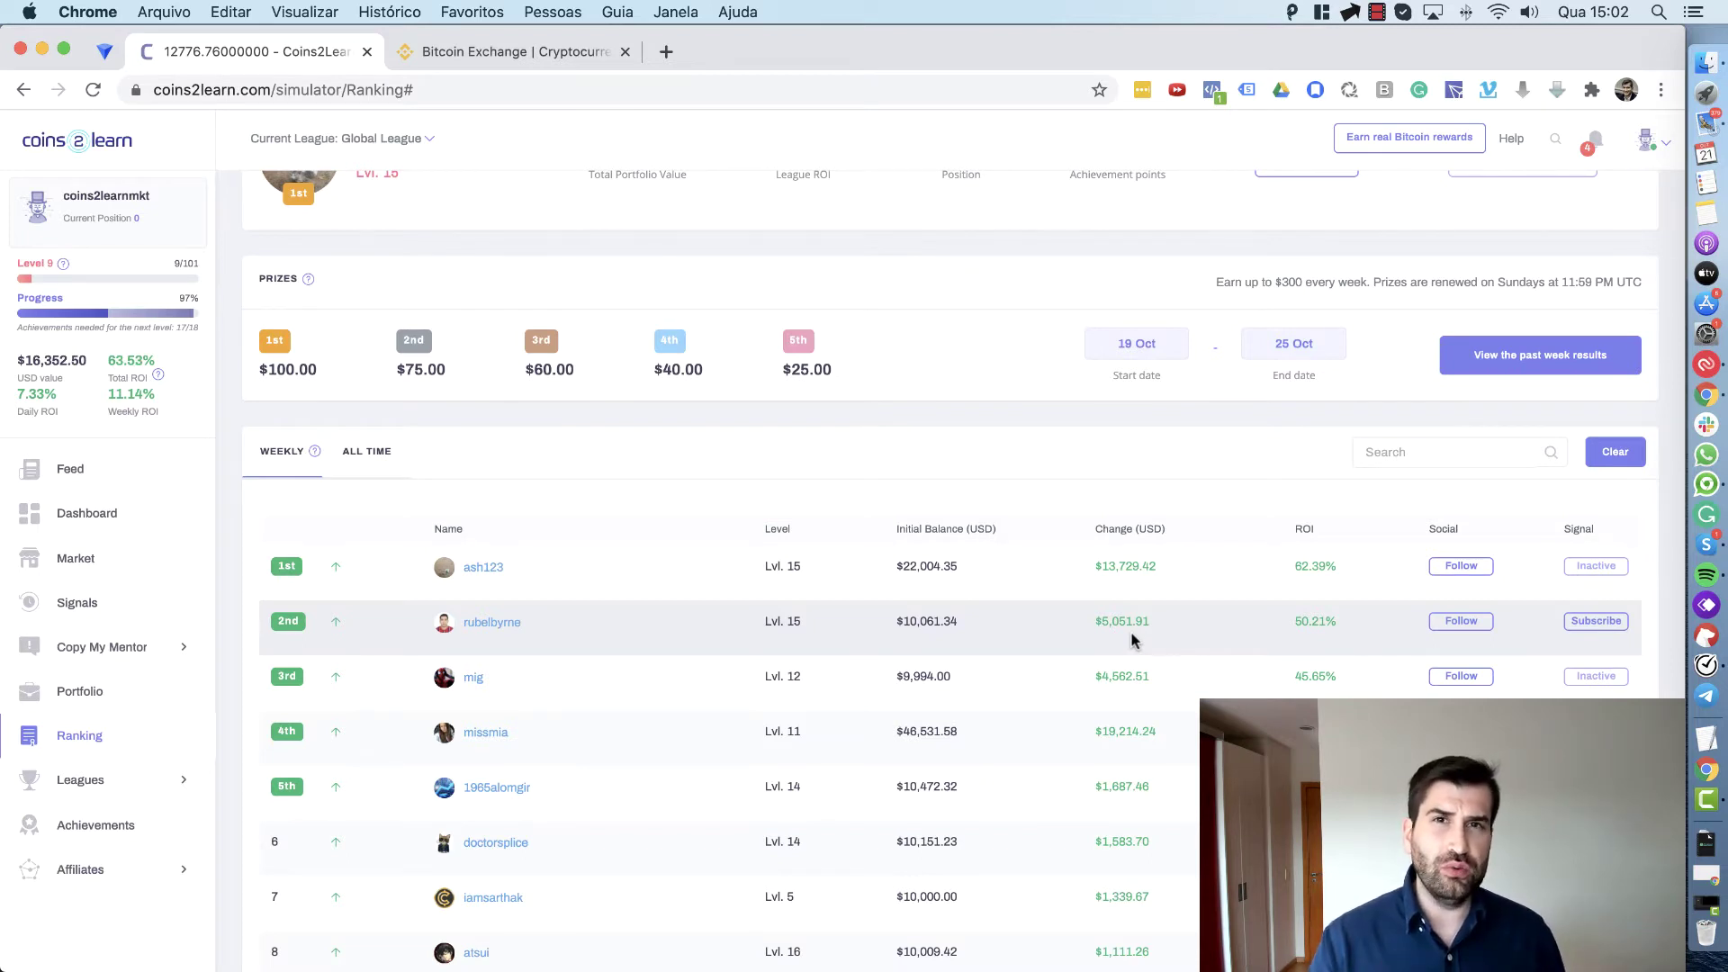
- Go through the Copy My Mentor dashboard to its settings and enable the Copy My Mentor feature
click(128, 657)
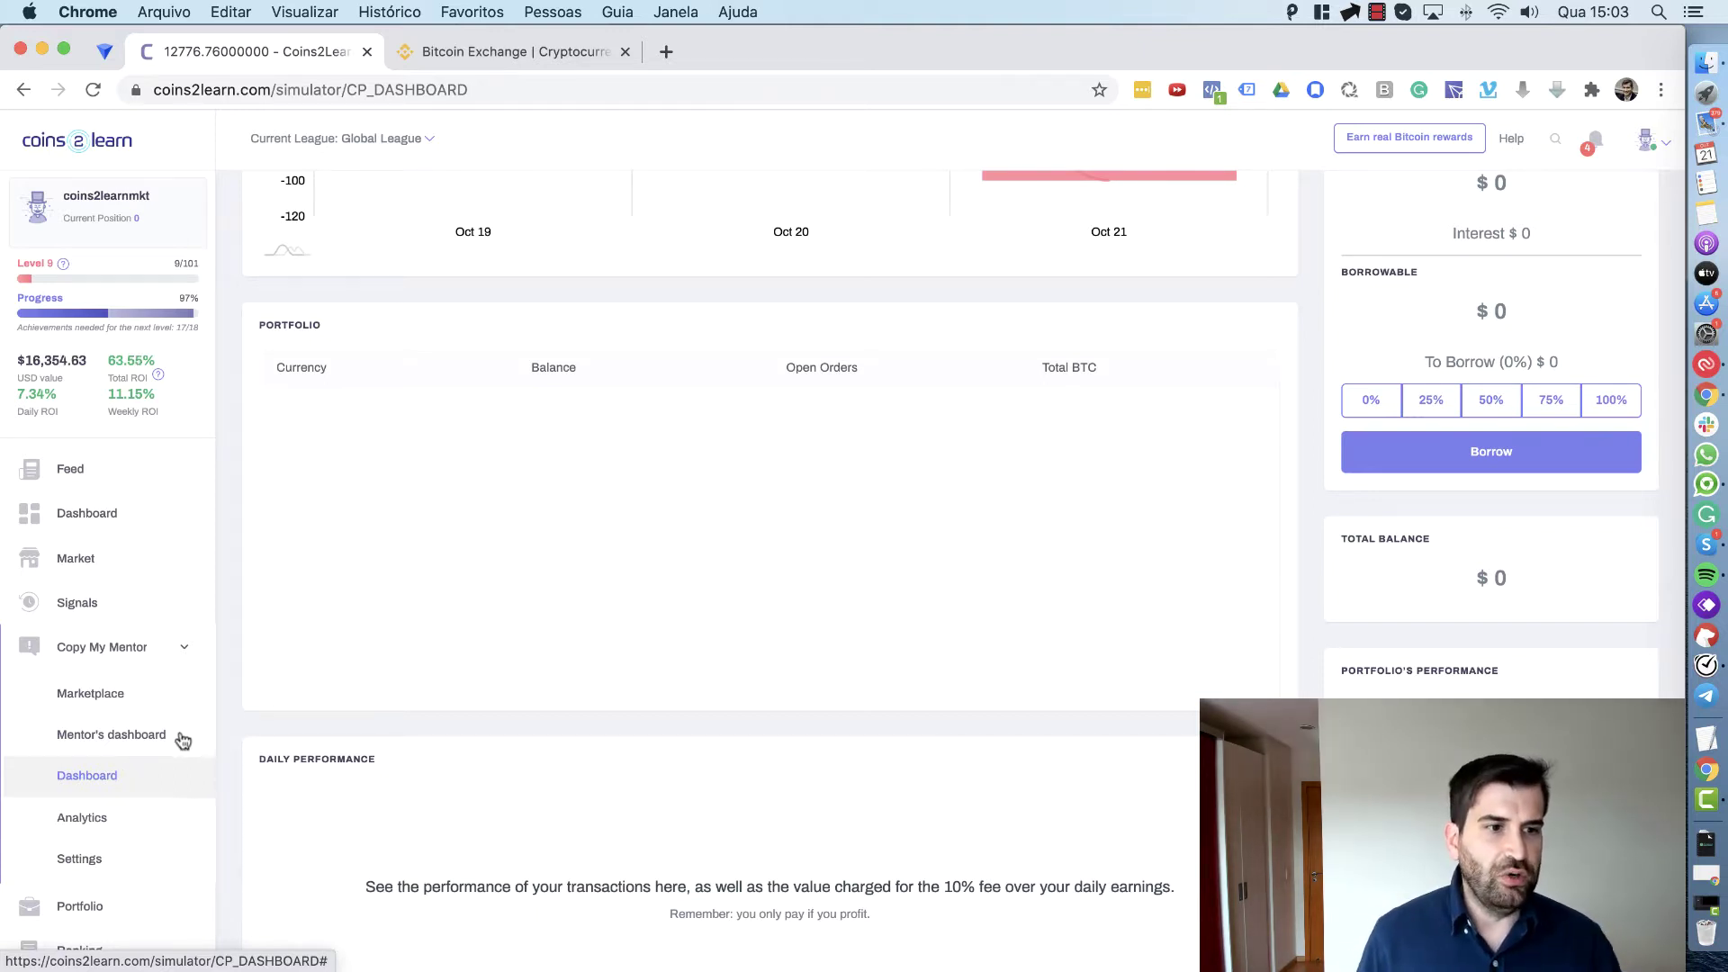
scroll(328, 699, up, 5)
scroll(329, 700, up, 3)
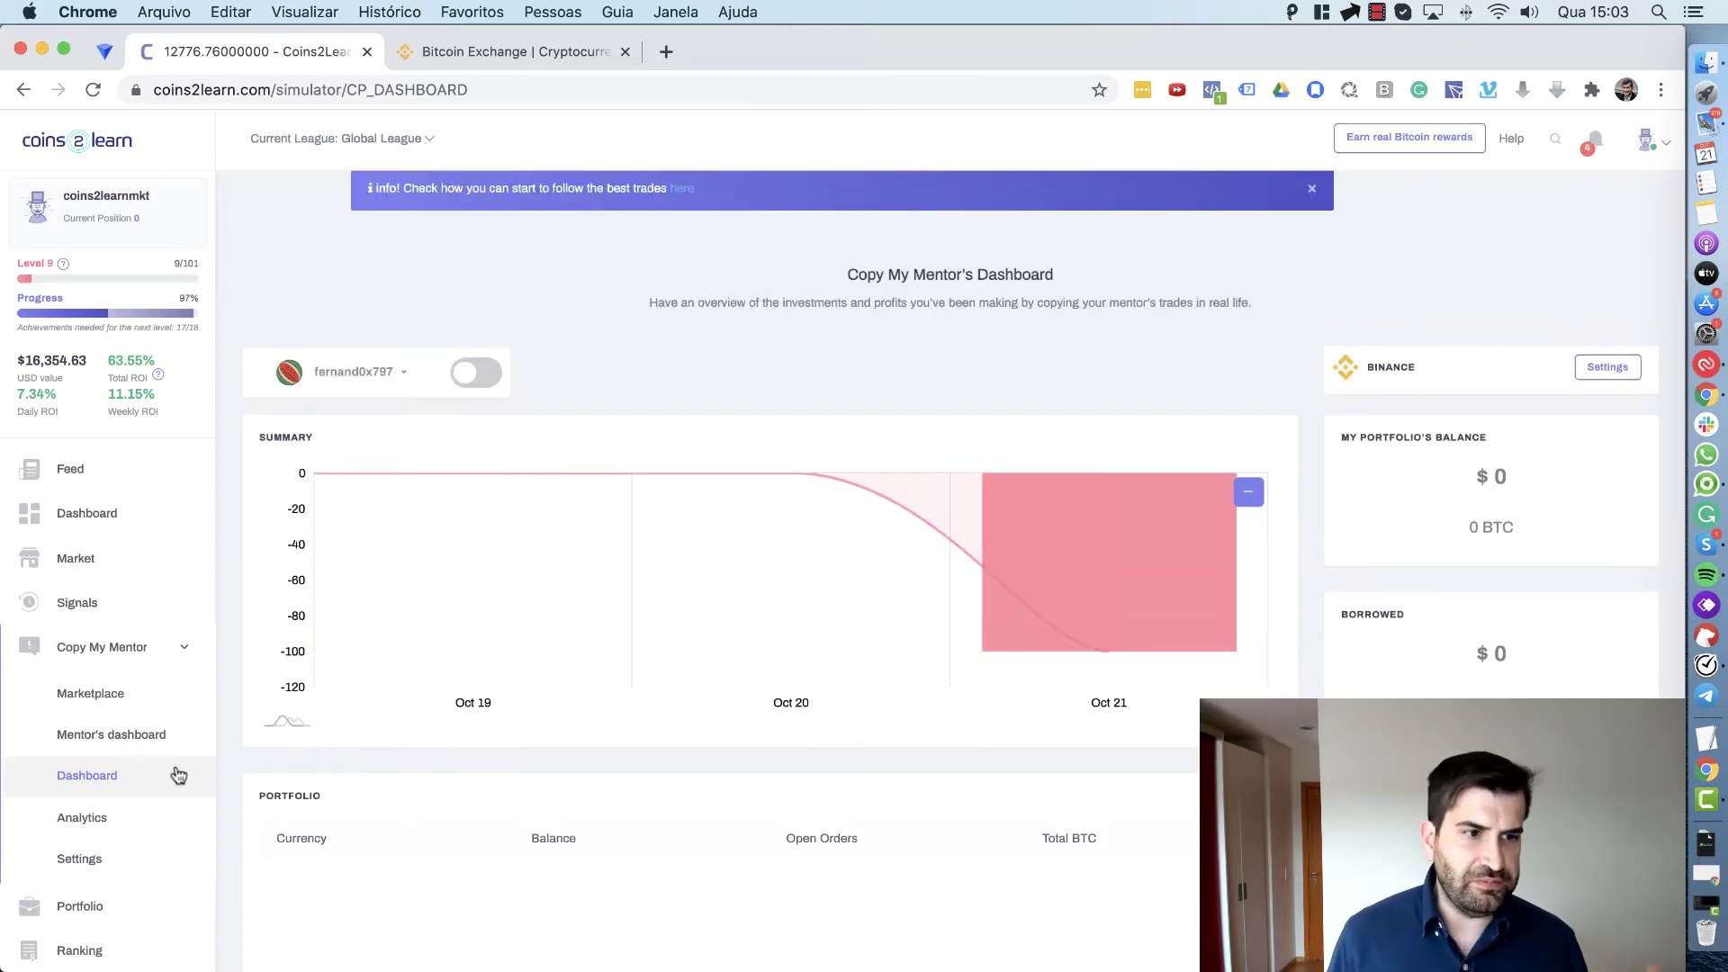
click(116, 859)
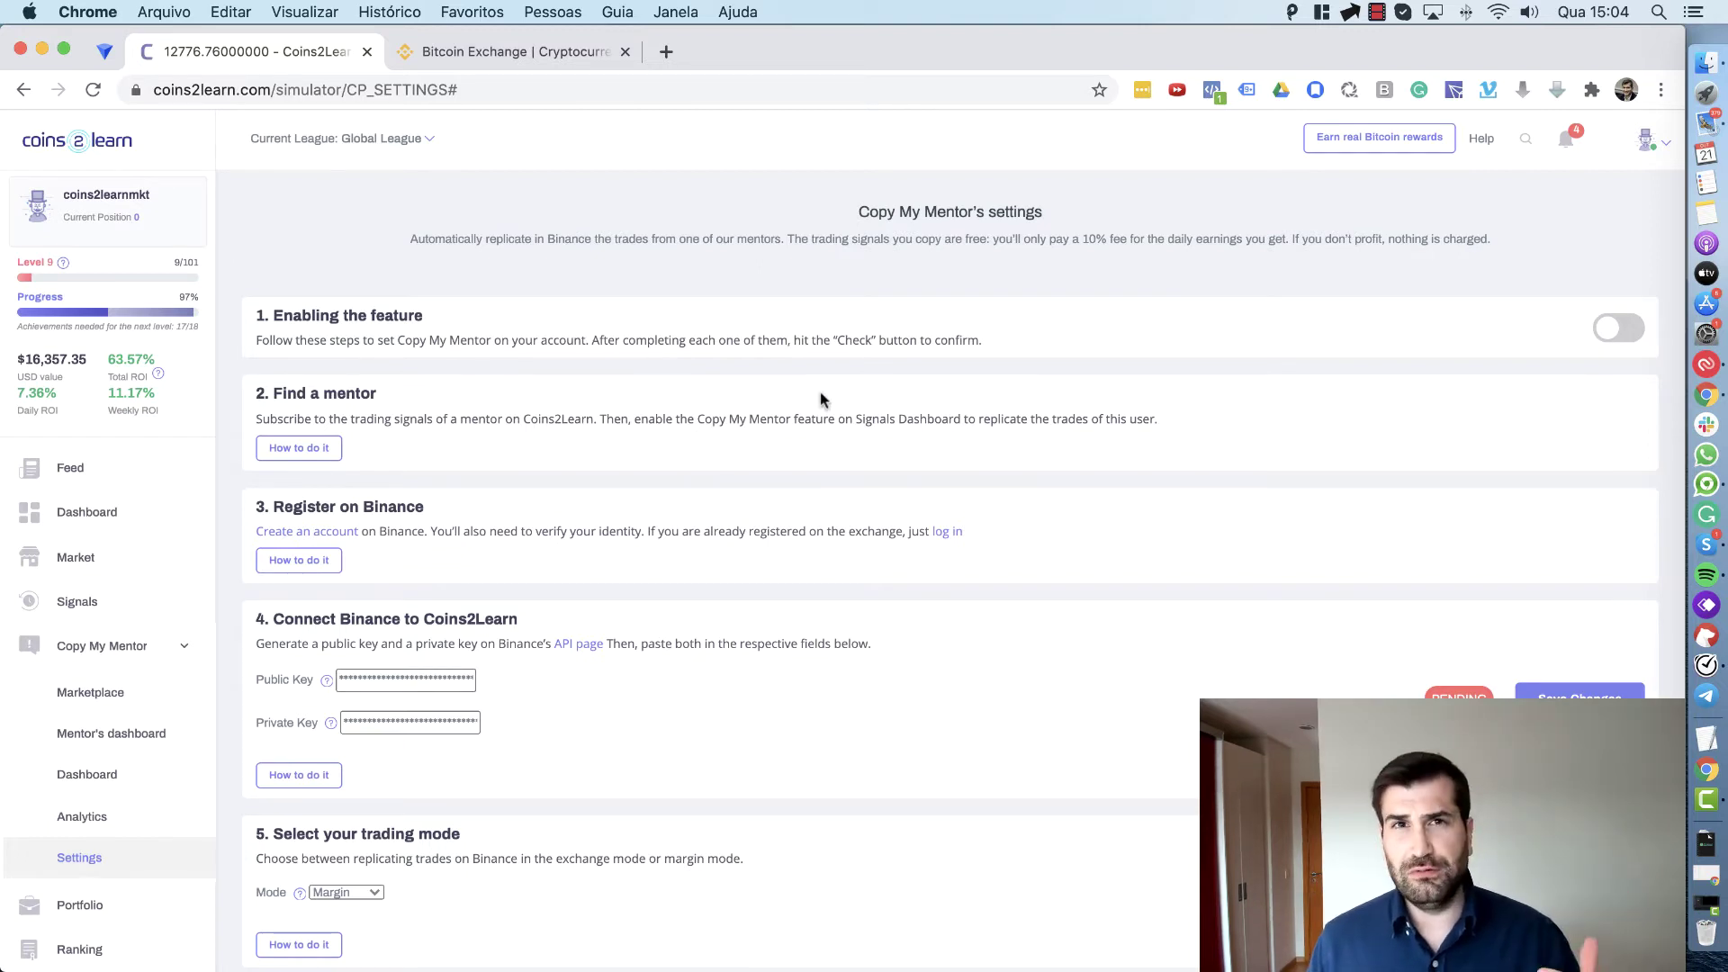
click(1626, 329)
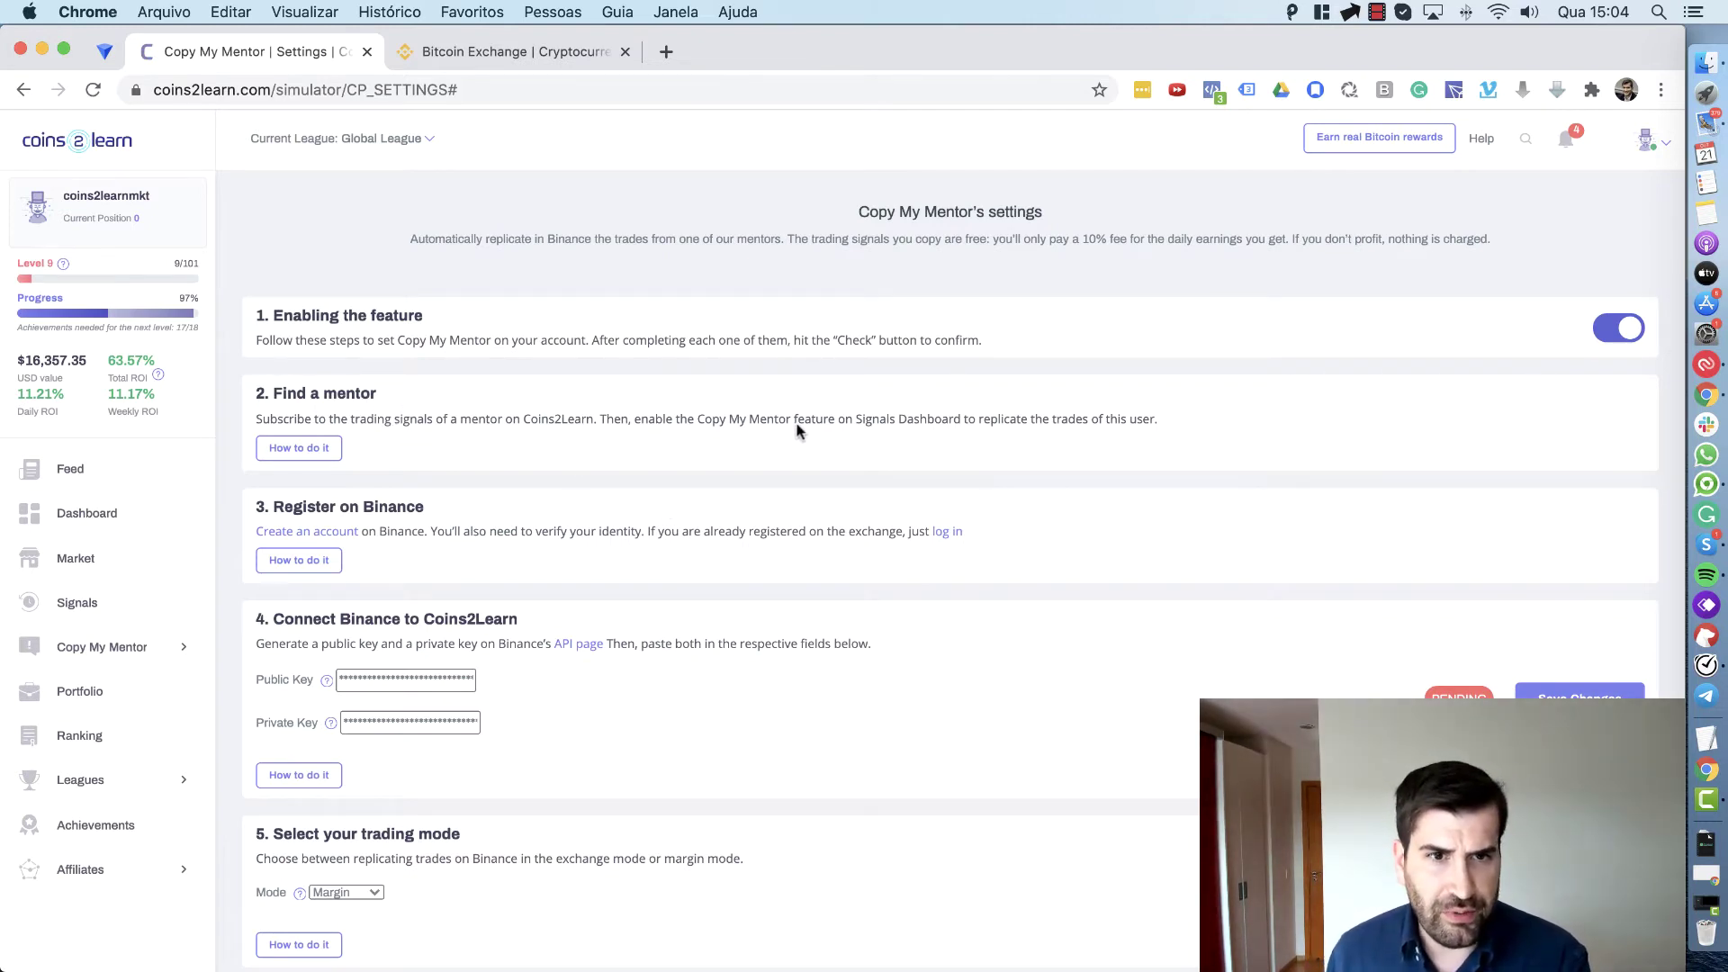
scroll(742, 434, down, 2)
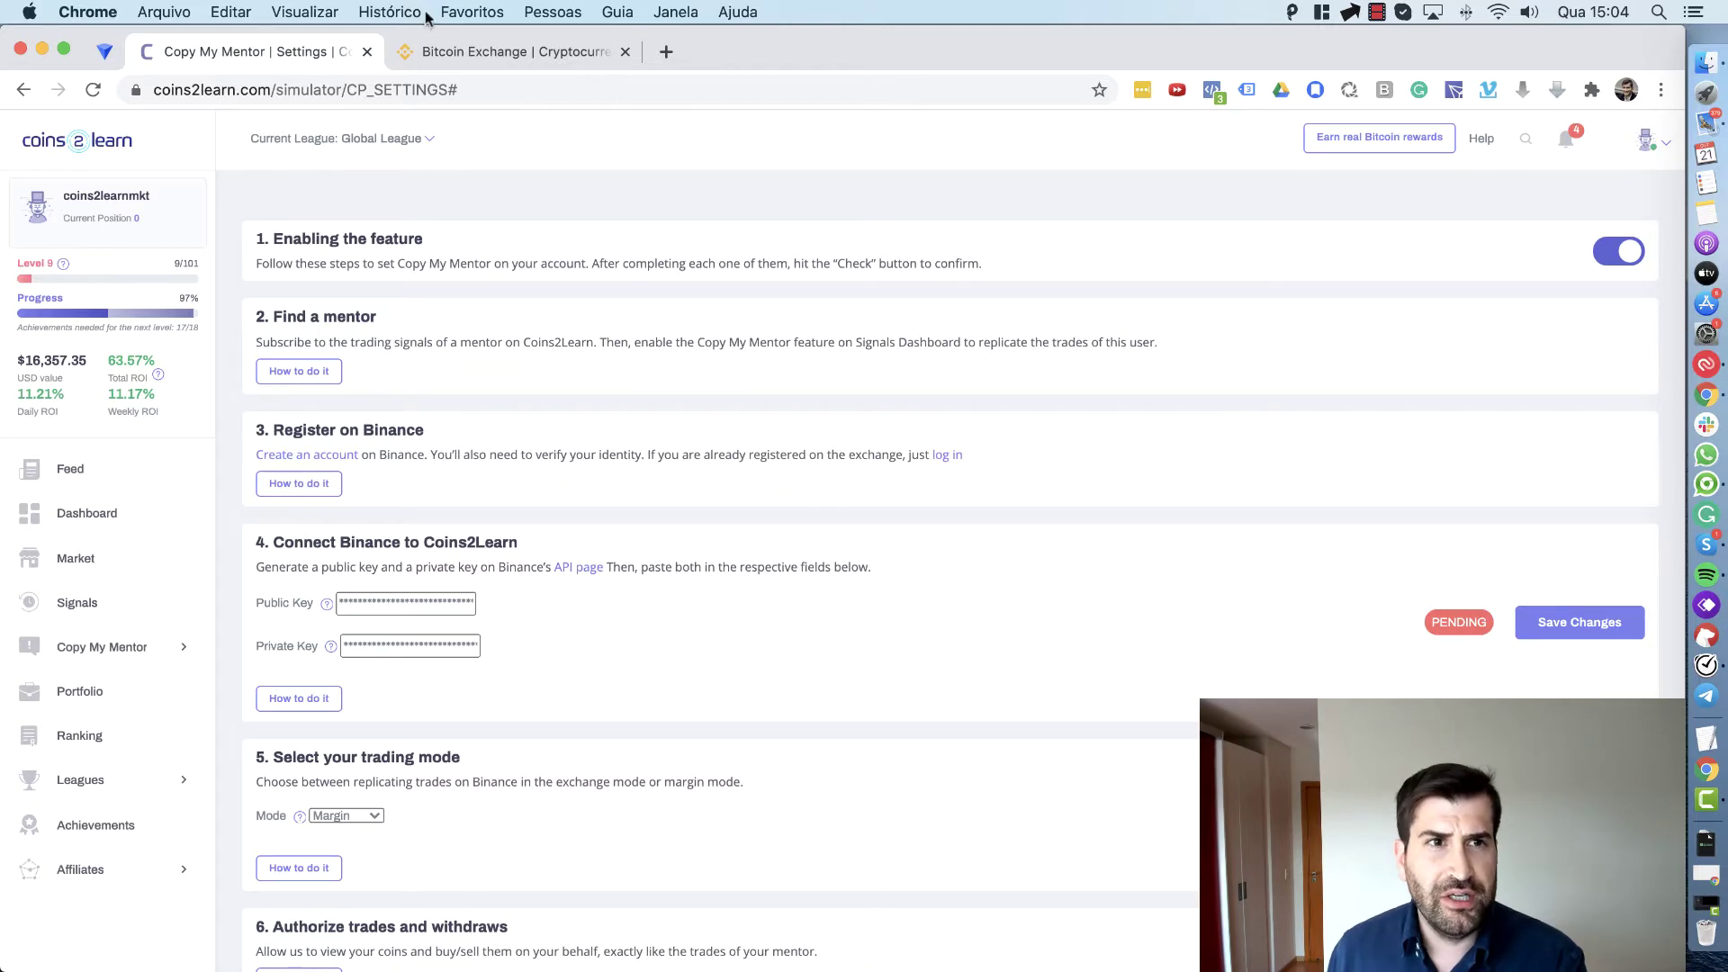
click(474, 51)
mouse_move(1251, 158)
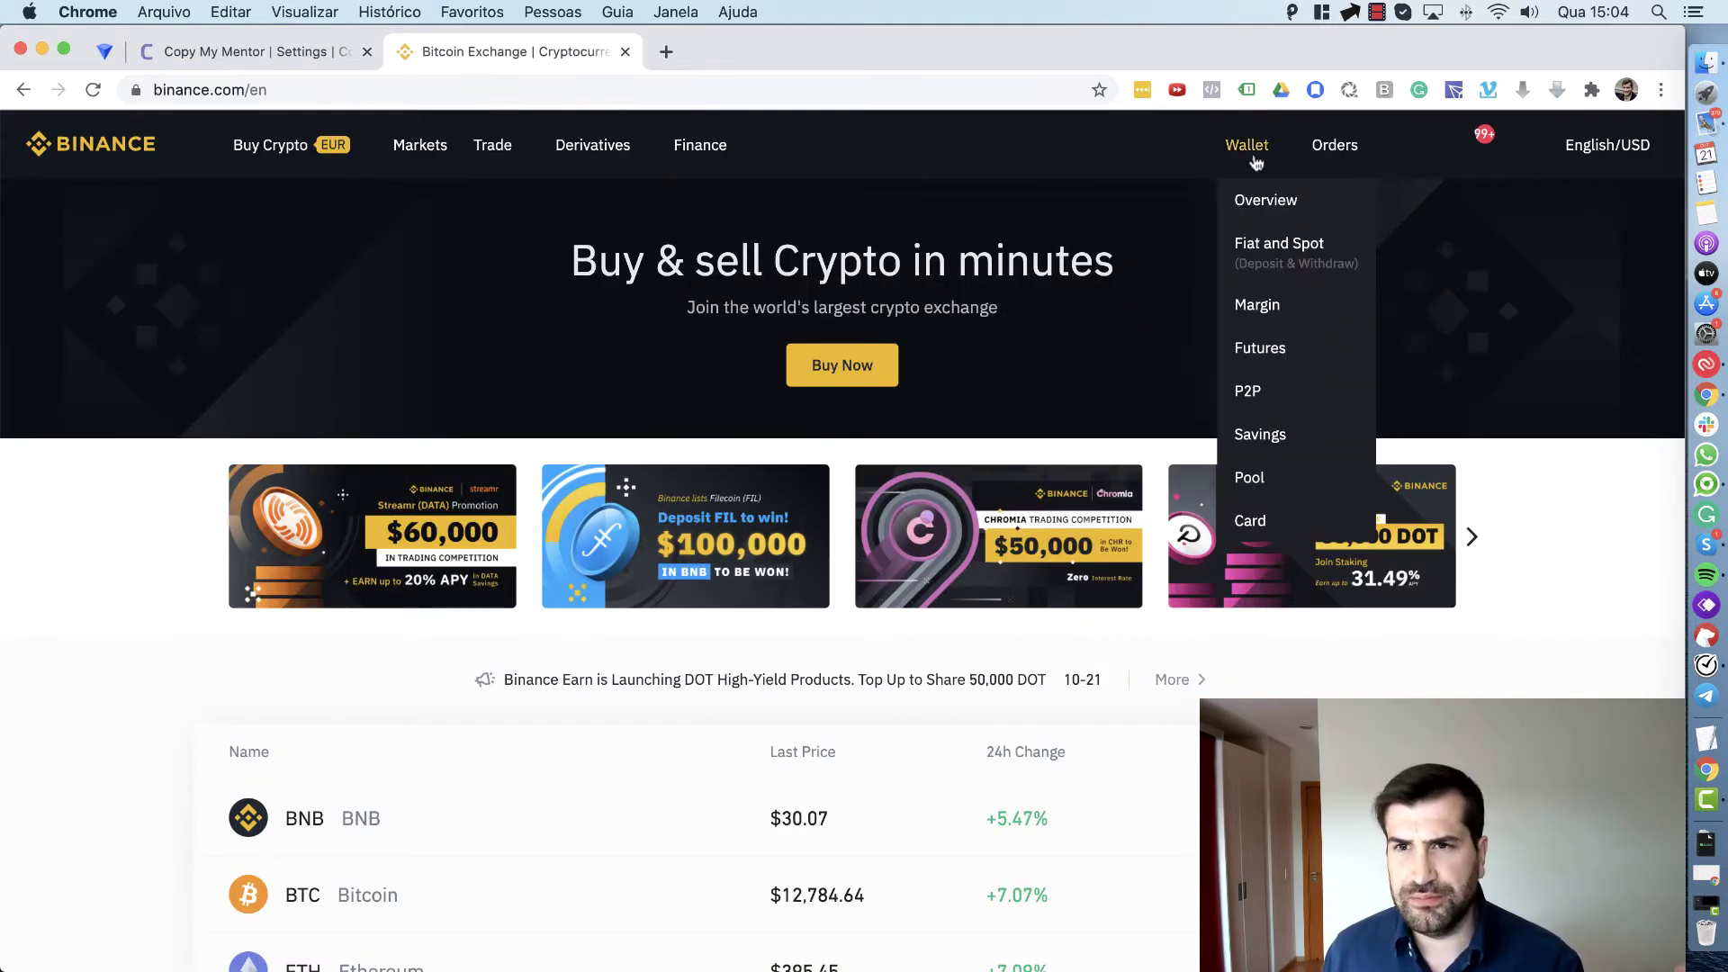
click(232, 51)
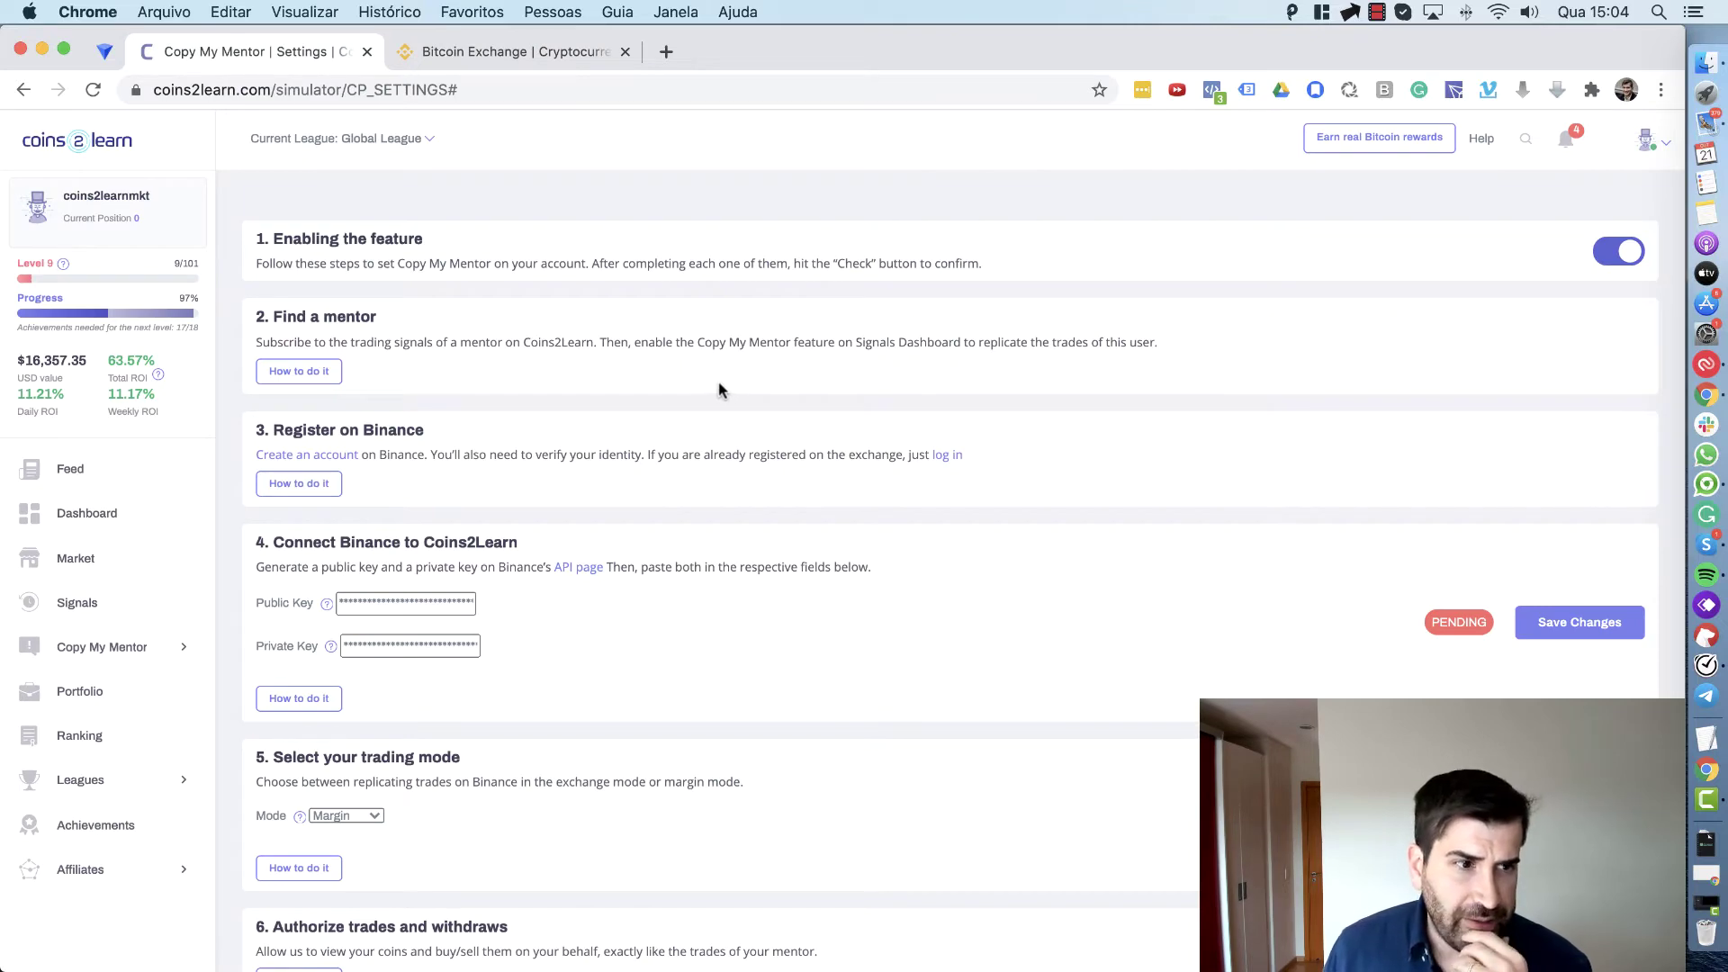
click(505, 59)
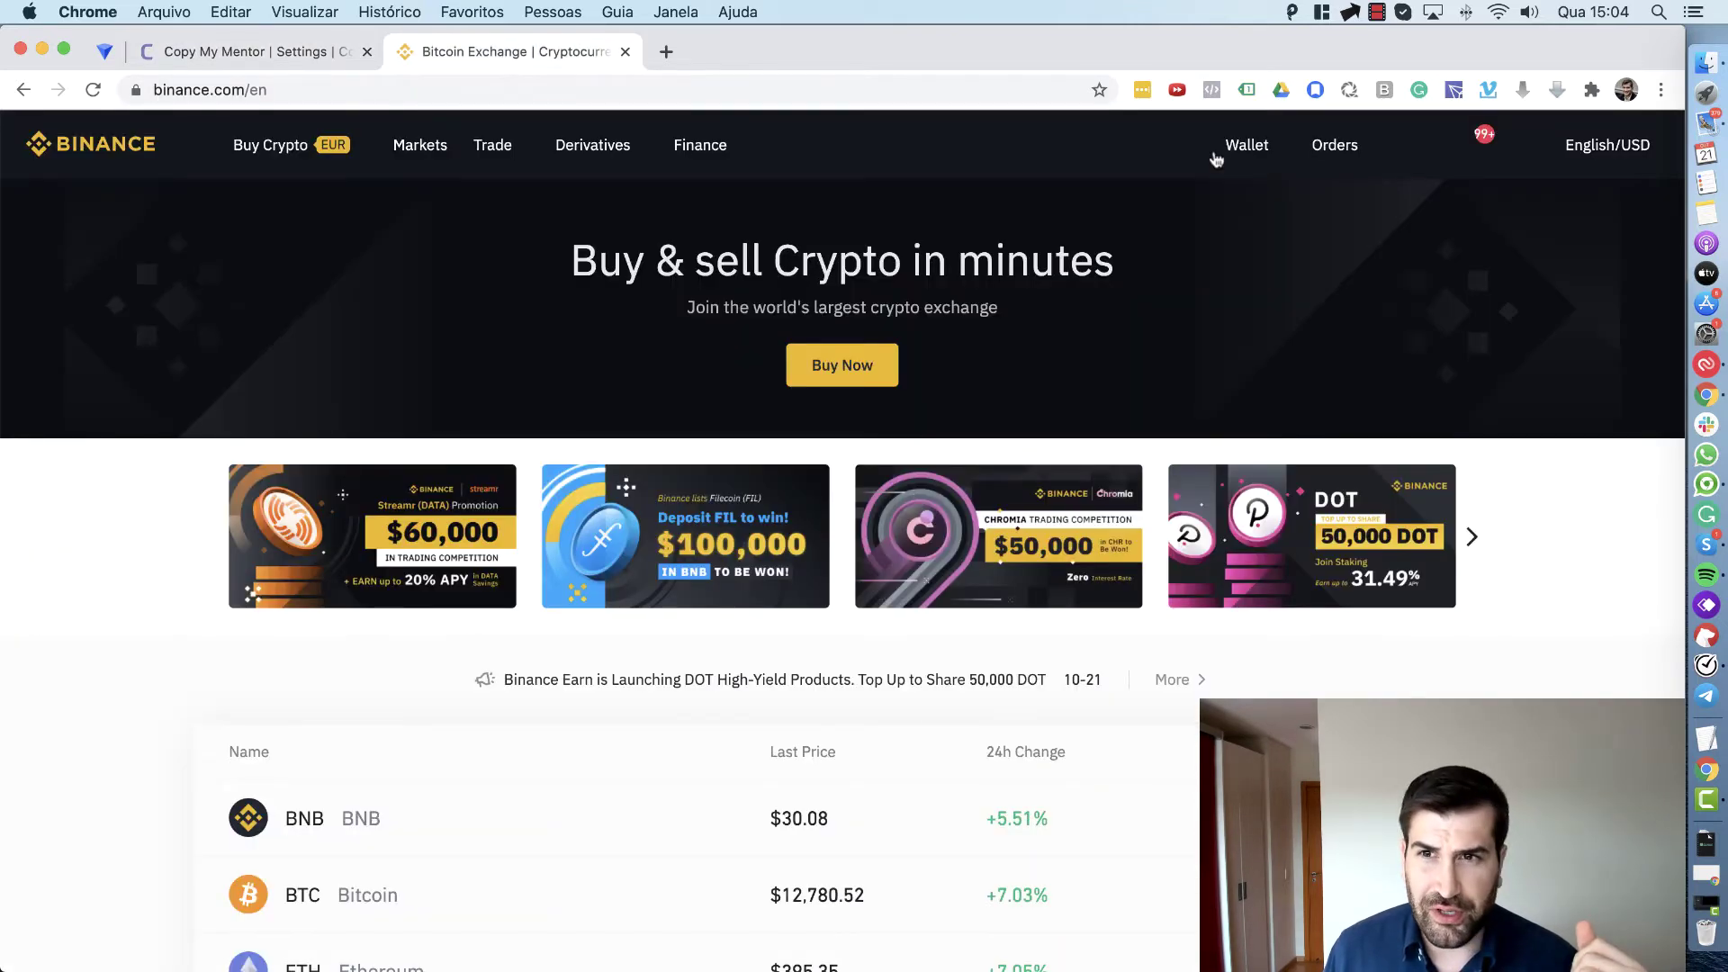
mouse_move(1257, 158)
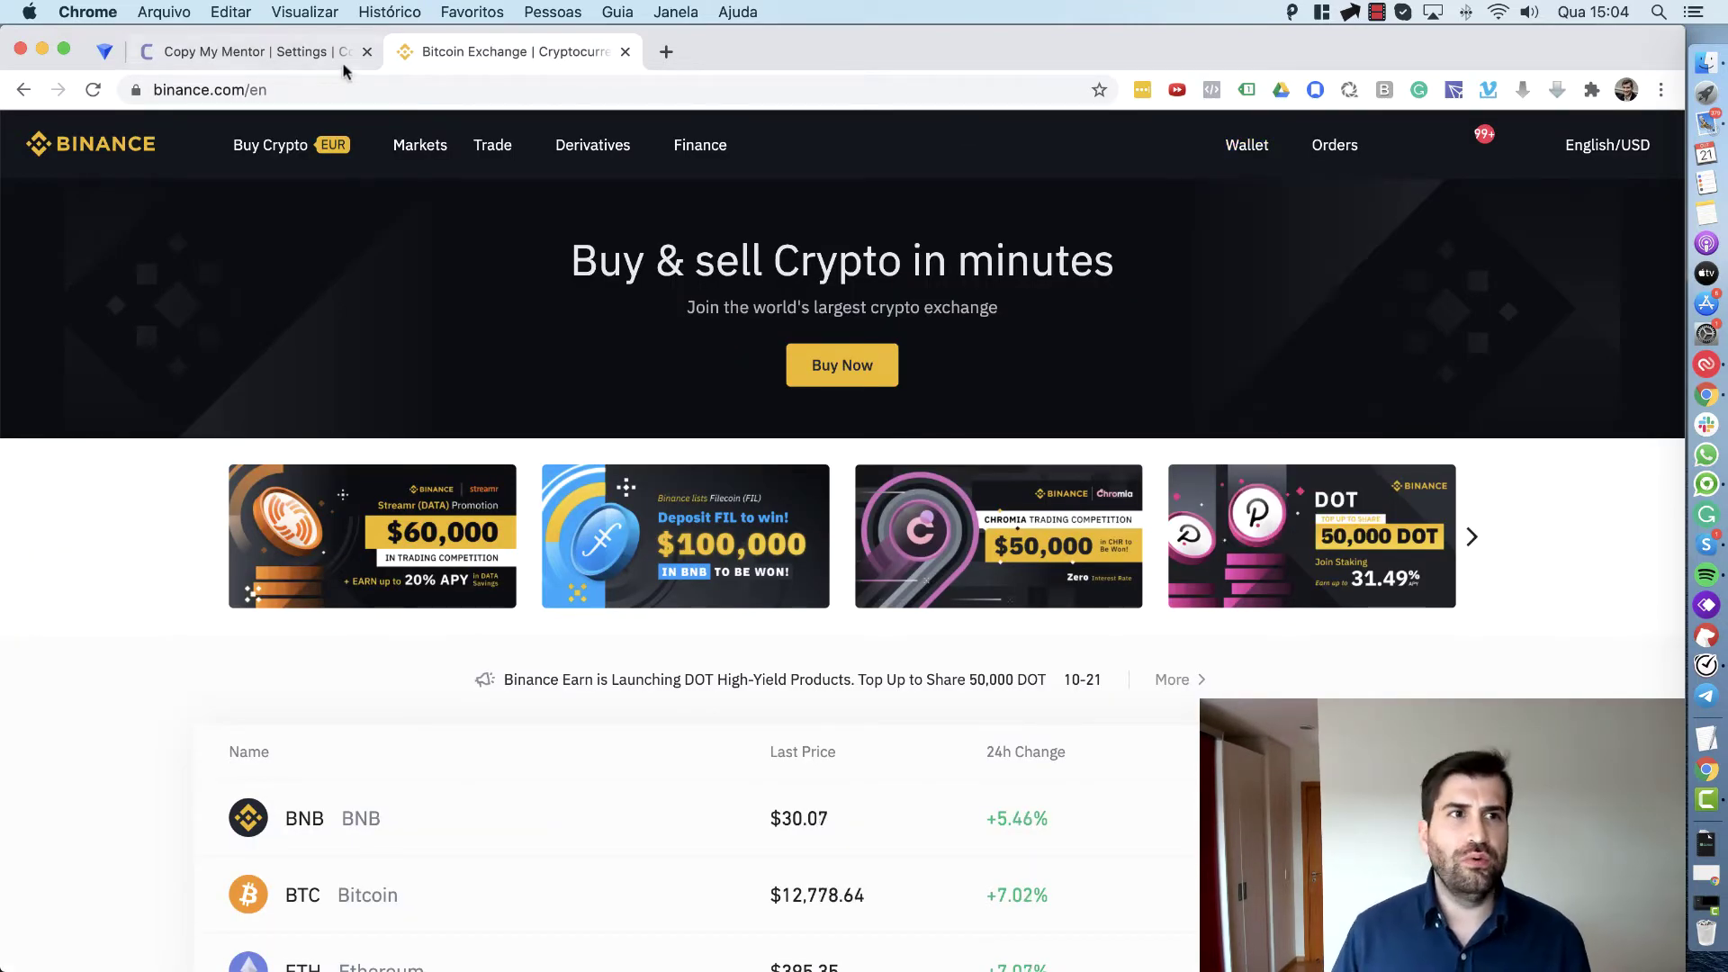
click(263, 54)
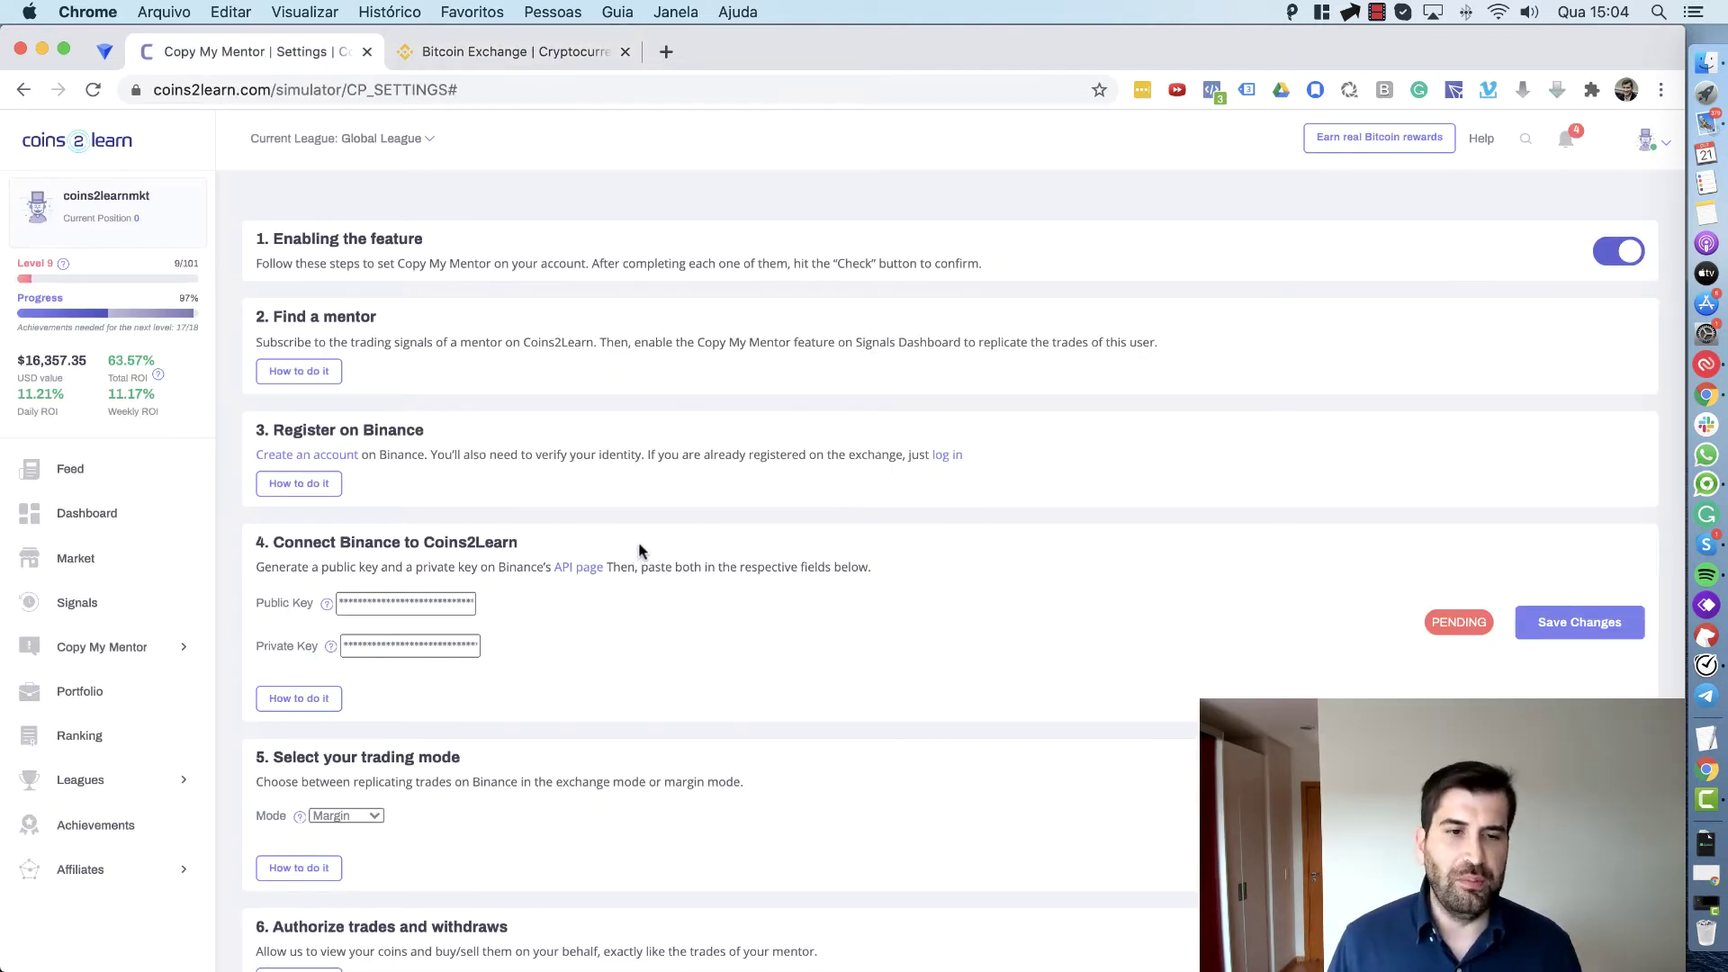
- Switch to Binance, reload the home page and open API Management for the account
click(466, 54)
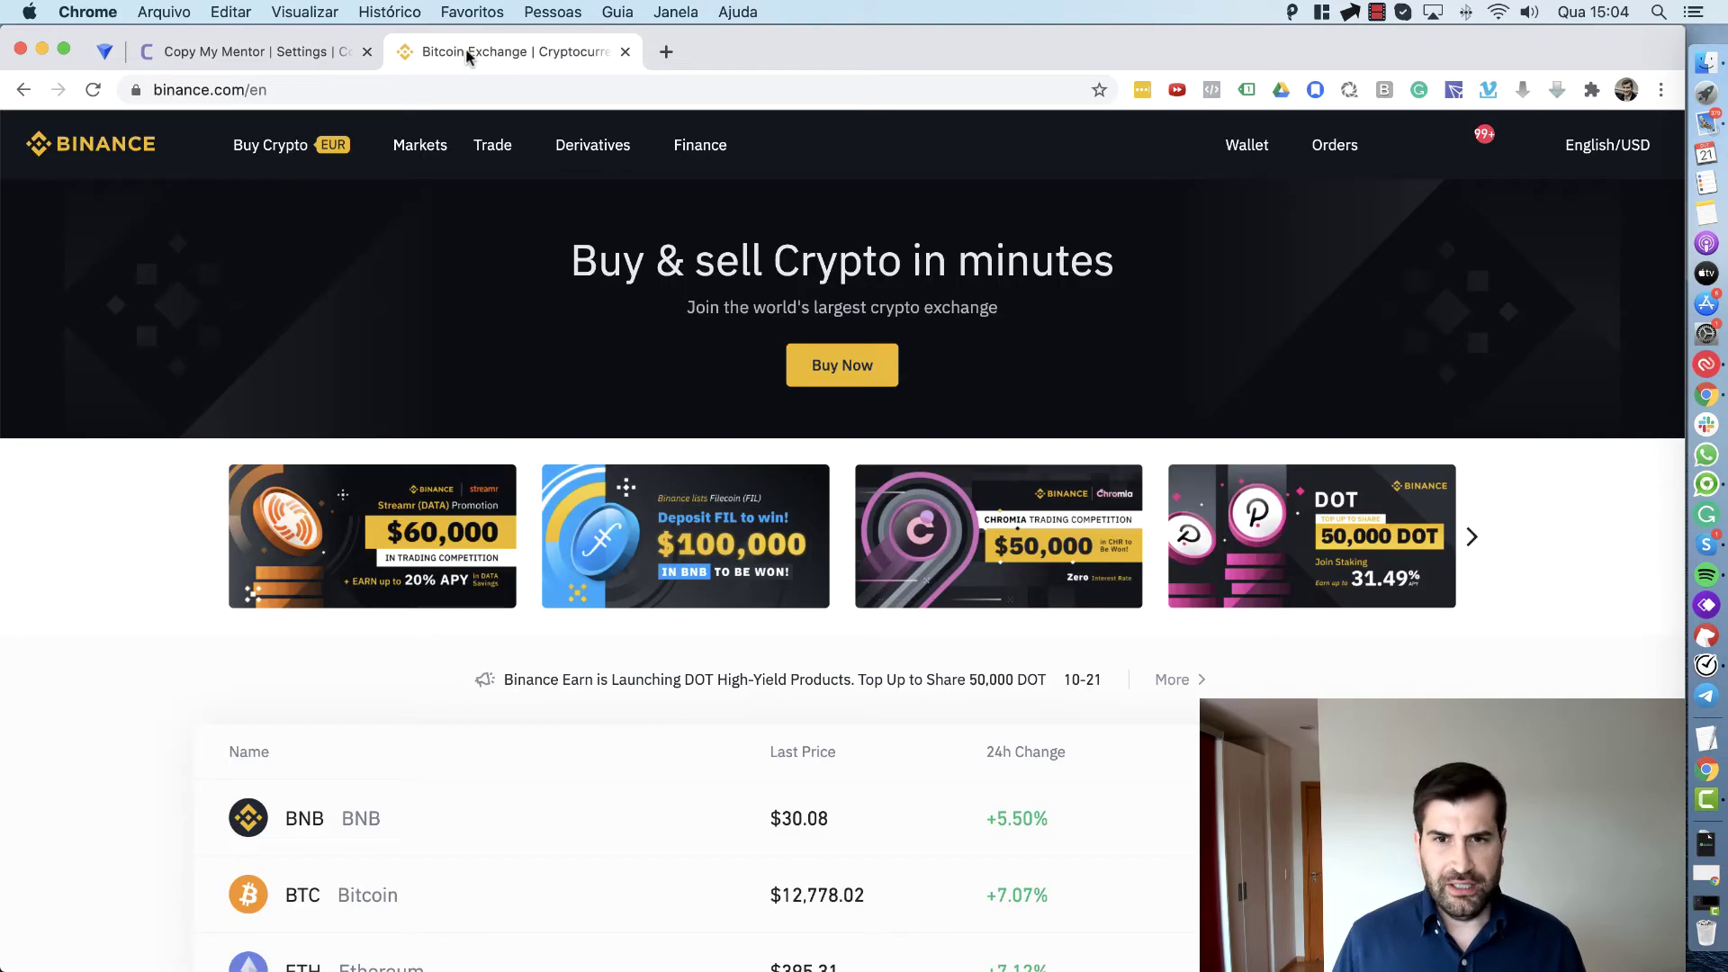
mouse_move(1463, 157)
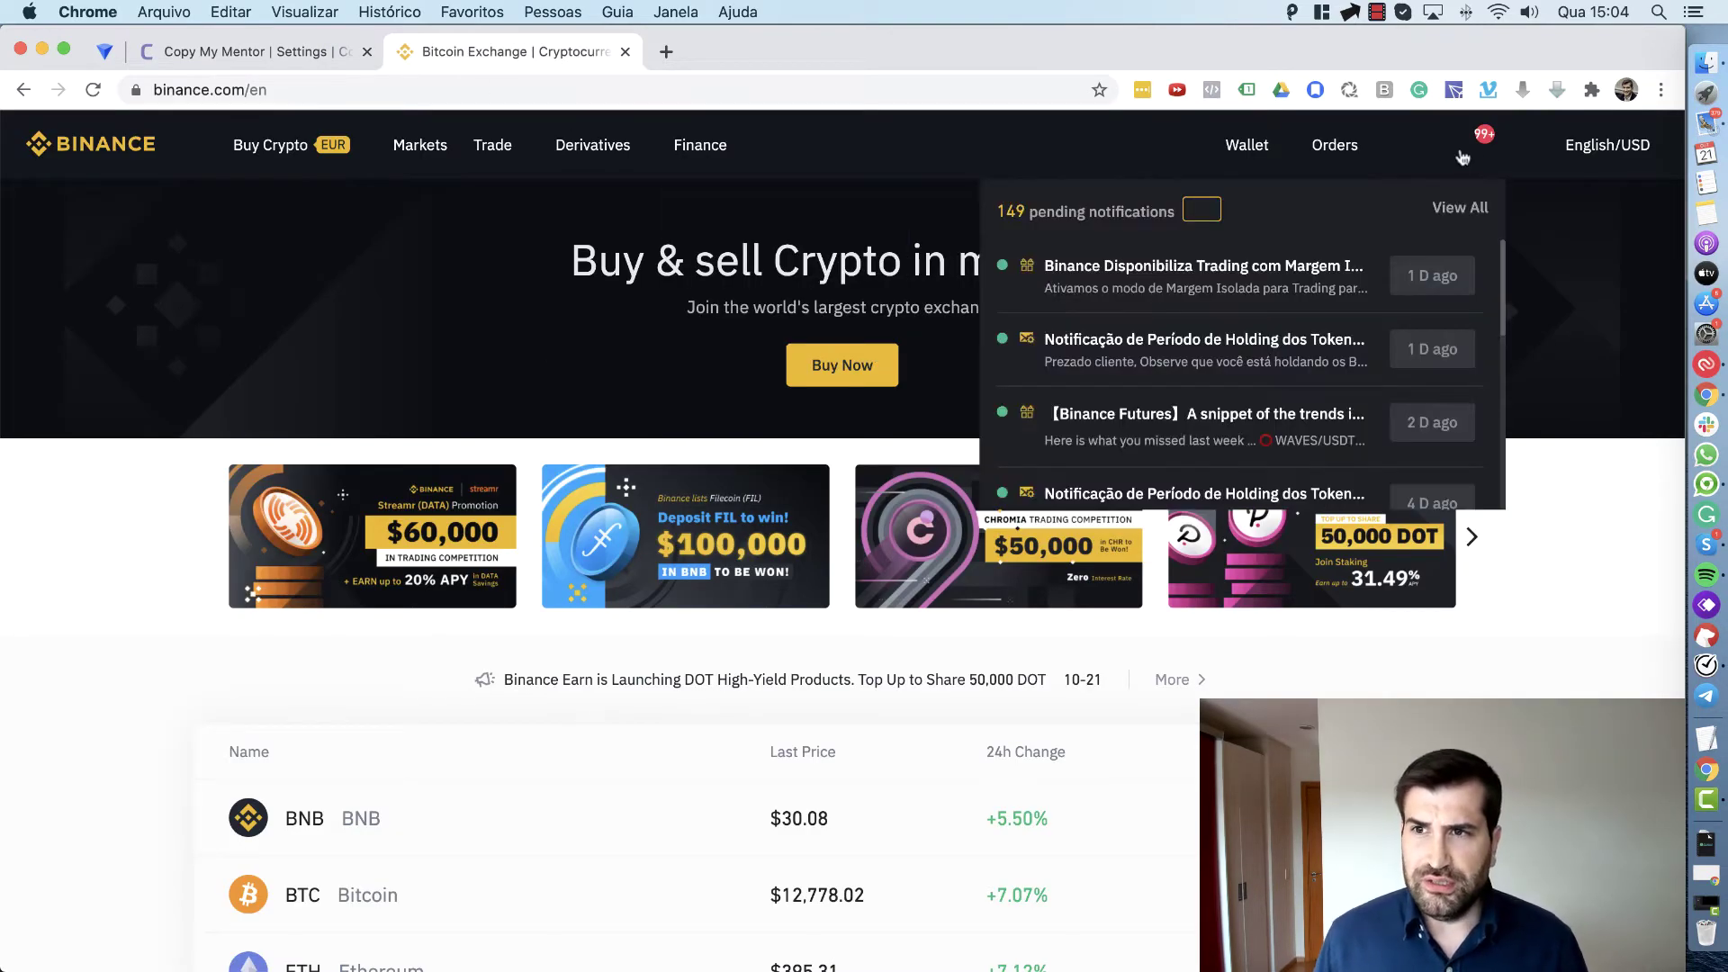
mouse_move(1316, 155)
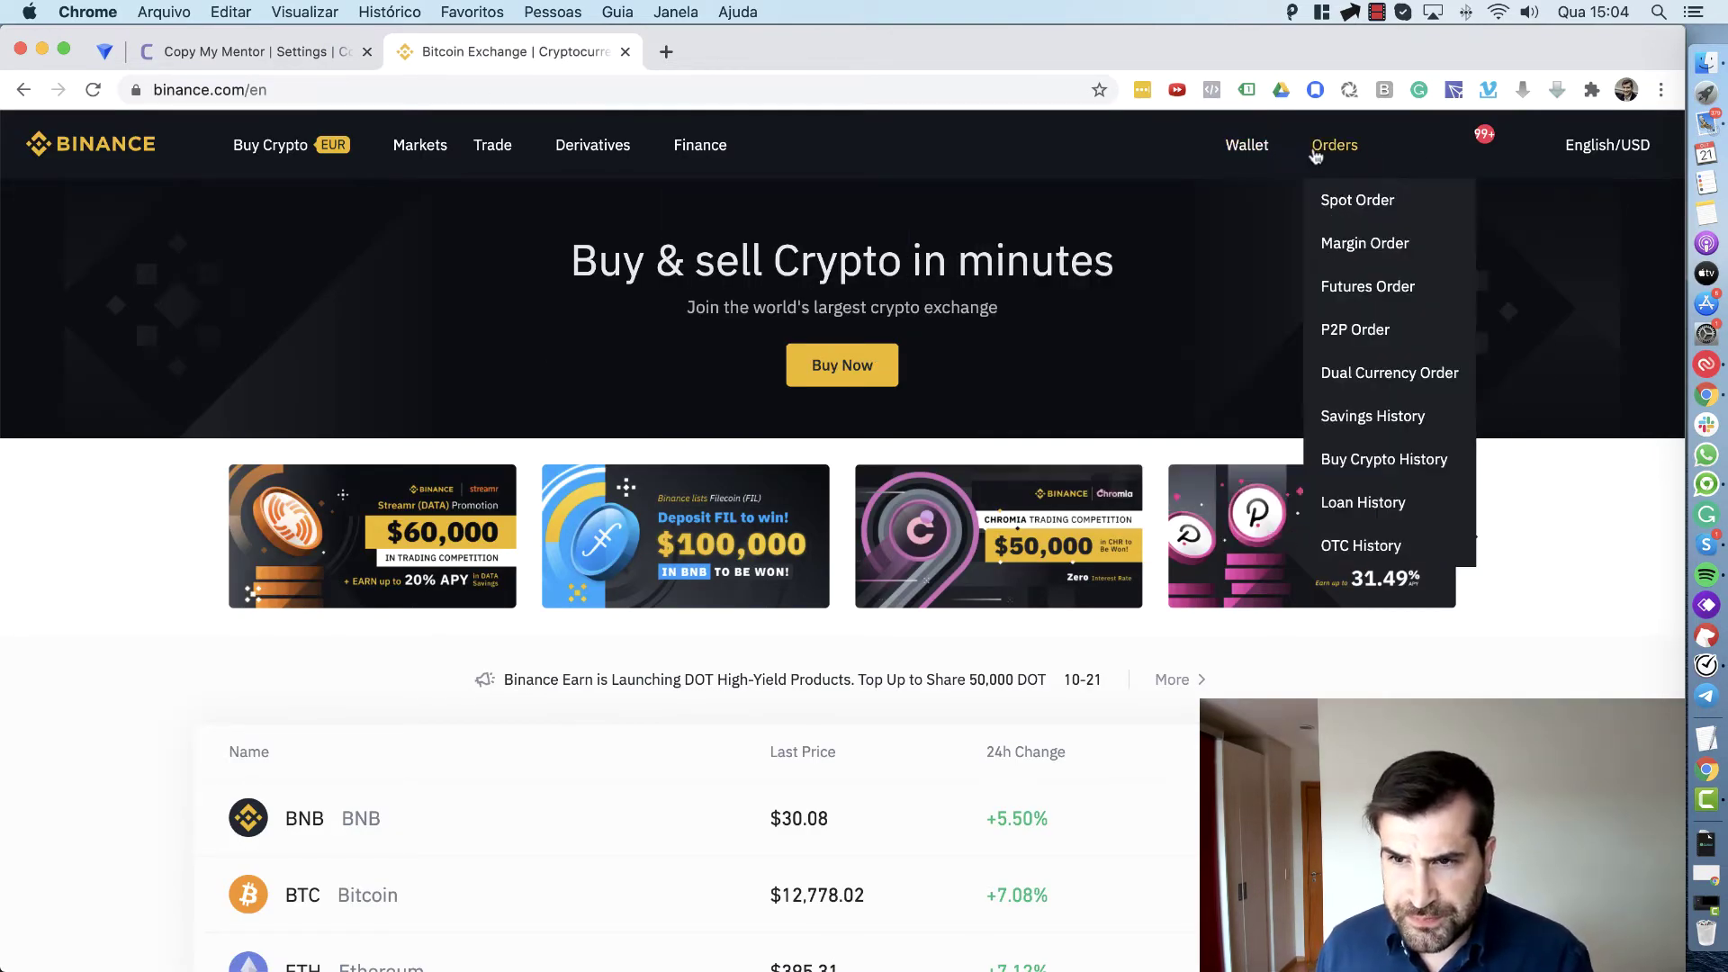
mouse_move(1252, 158)
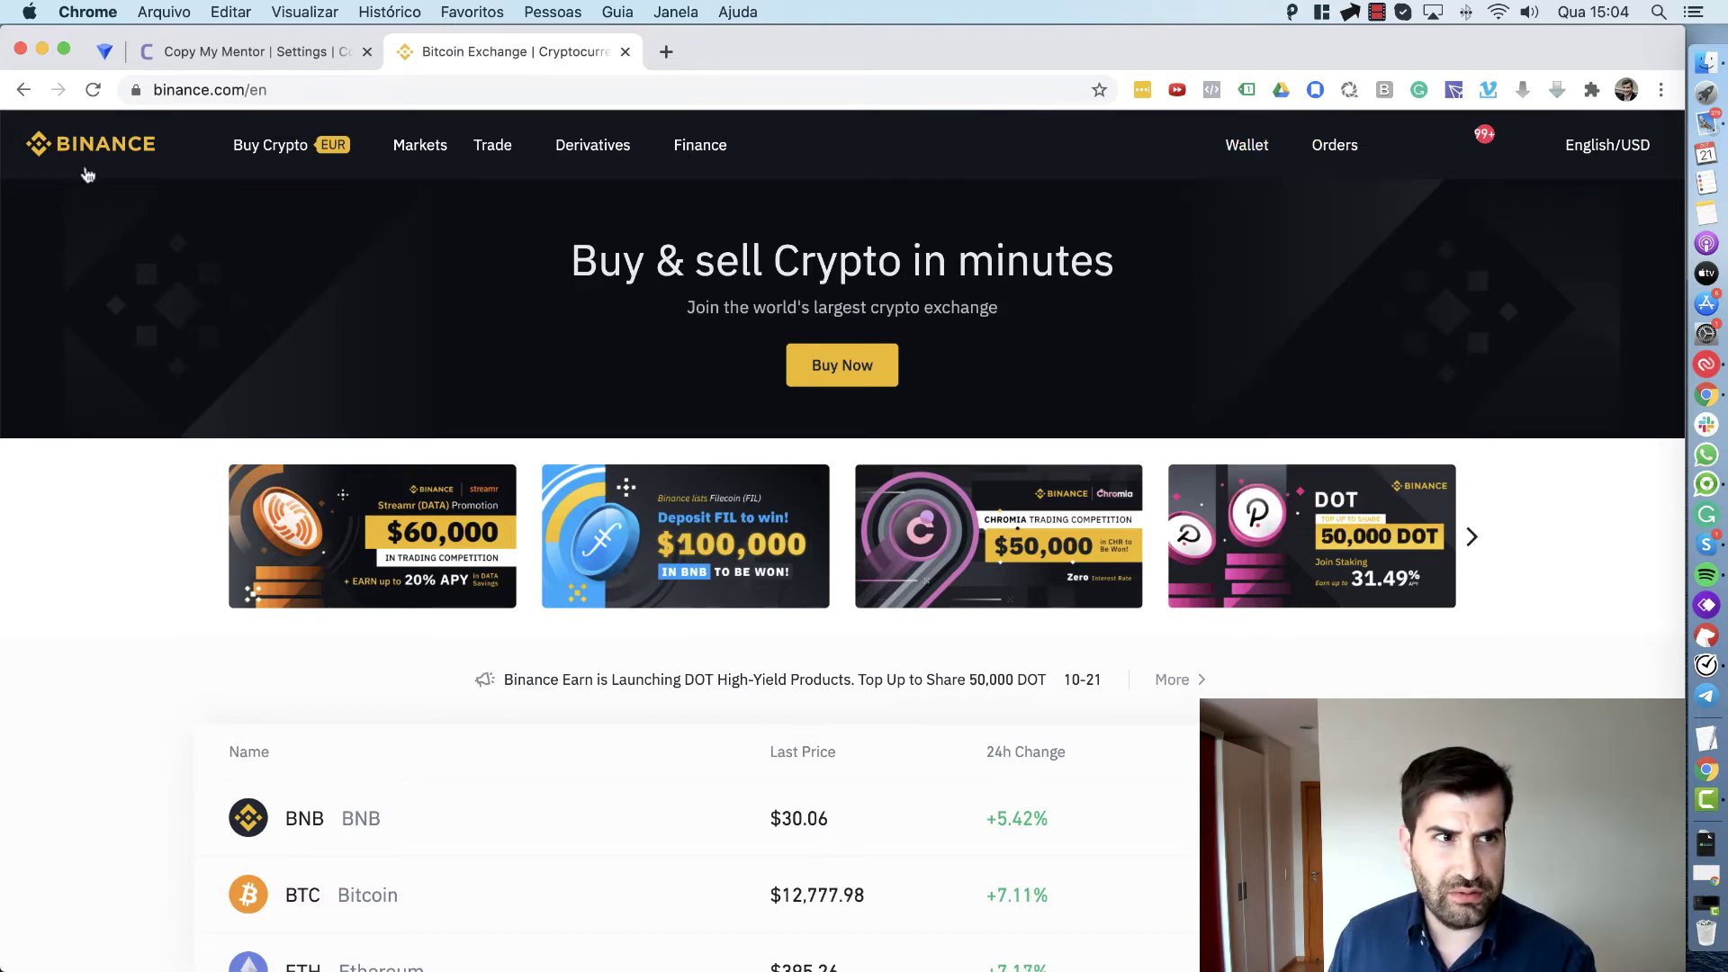
click(93, 89)
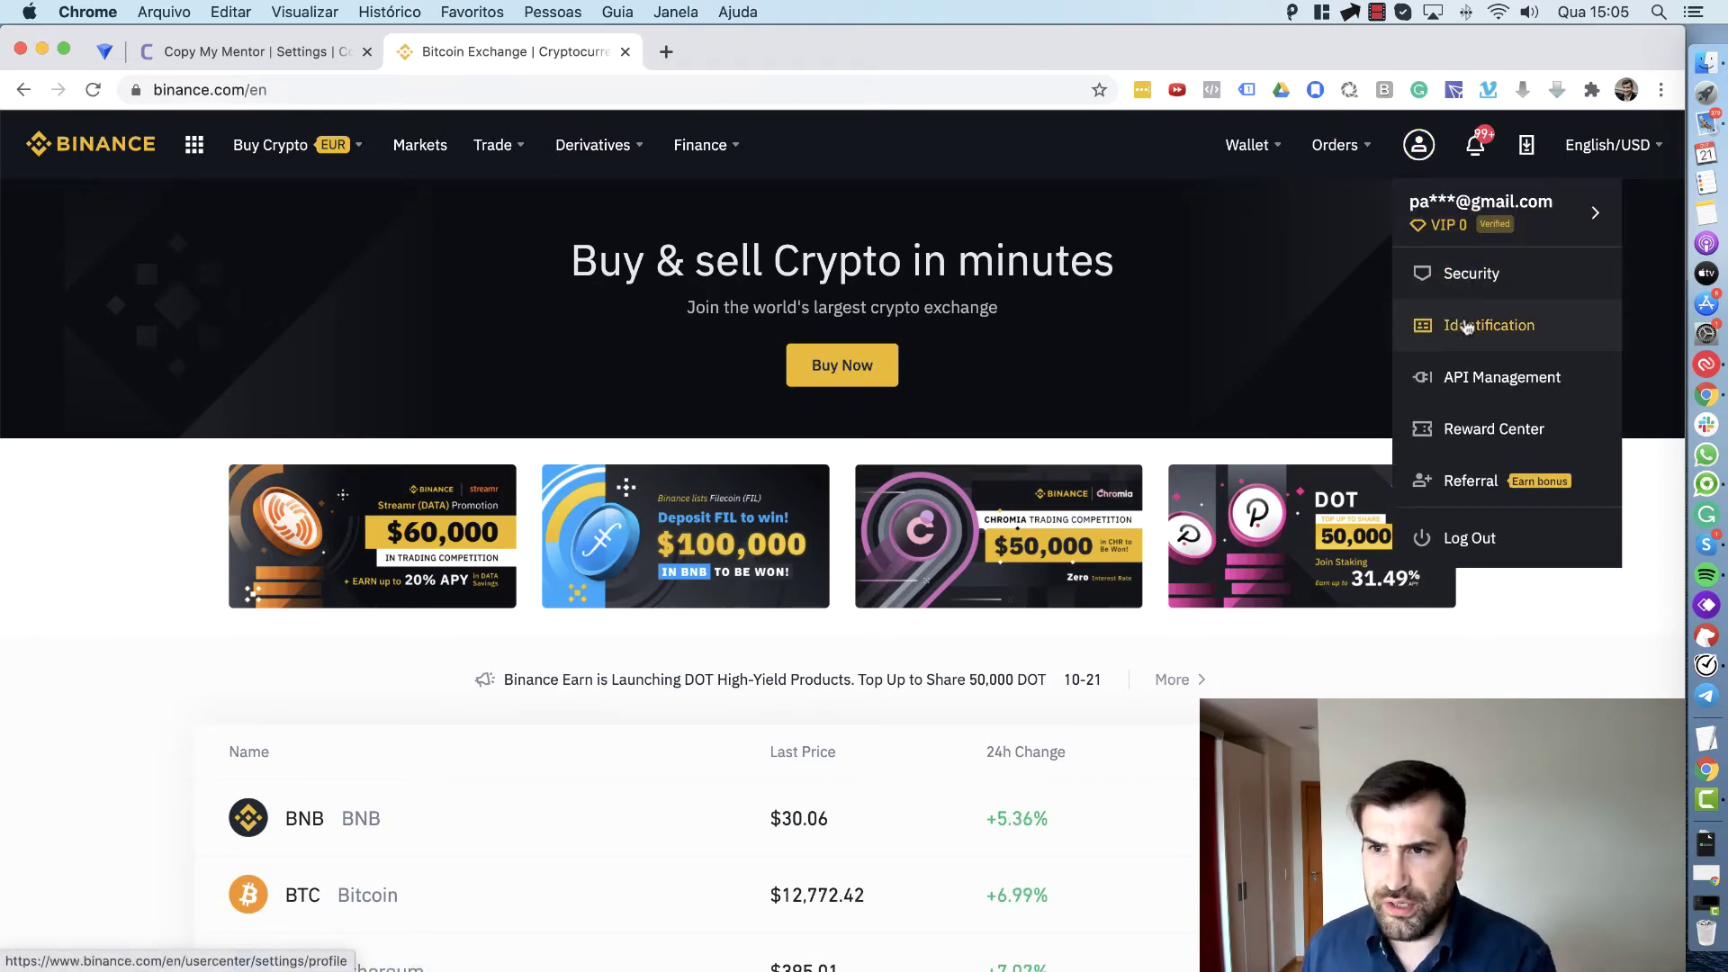
click(1477, 381)
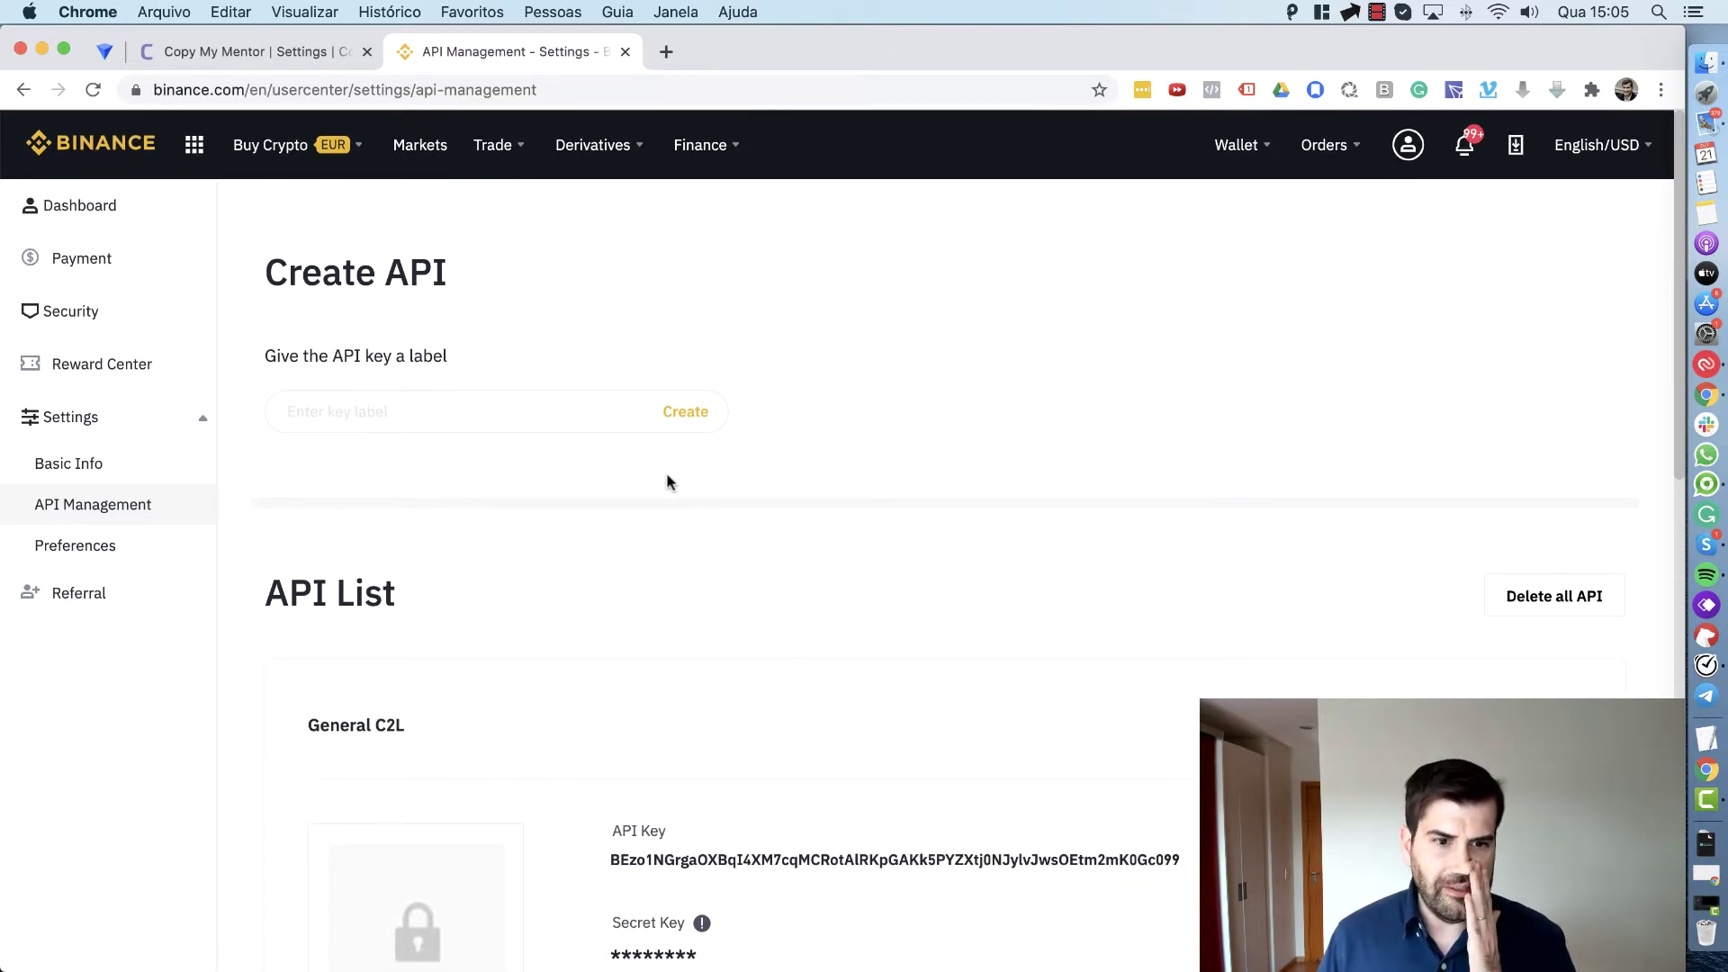
- Create a new Binance API key labelled "Coins2Learn CopyTrade"
click(539, 399)
text(Coin)
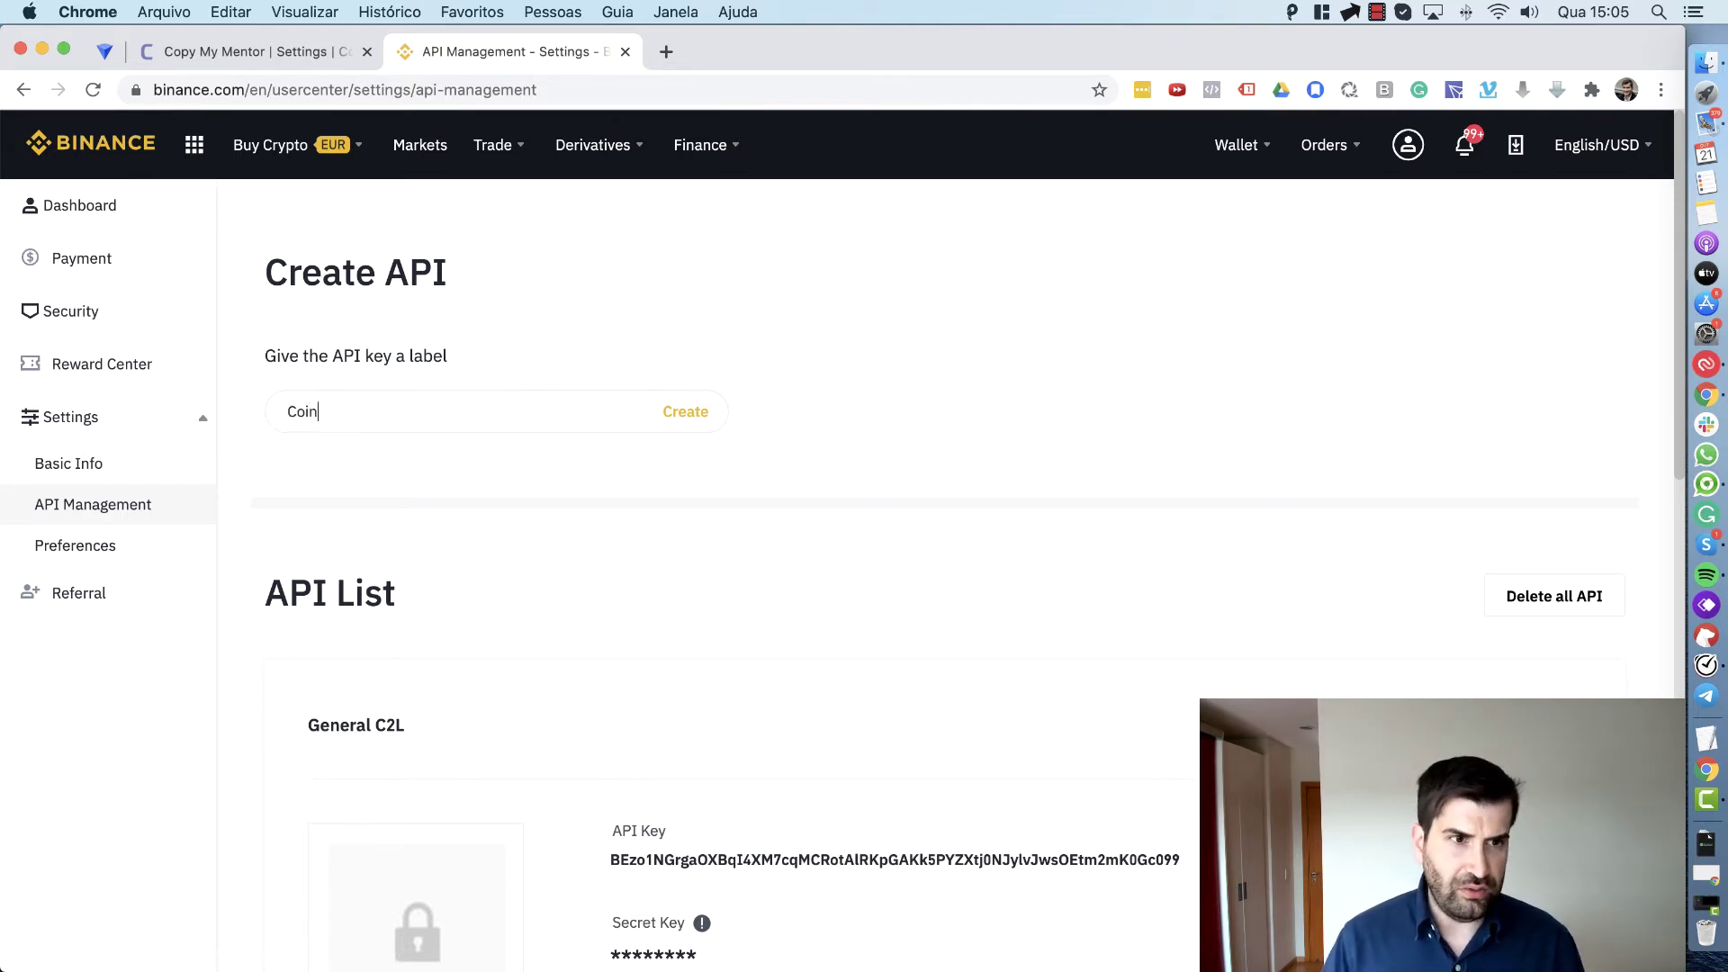
text(s2Learn)
key(BackSpace)
key(BackSpace)
key(BackSpace)
key(BackSpace)
text(ear)
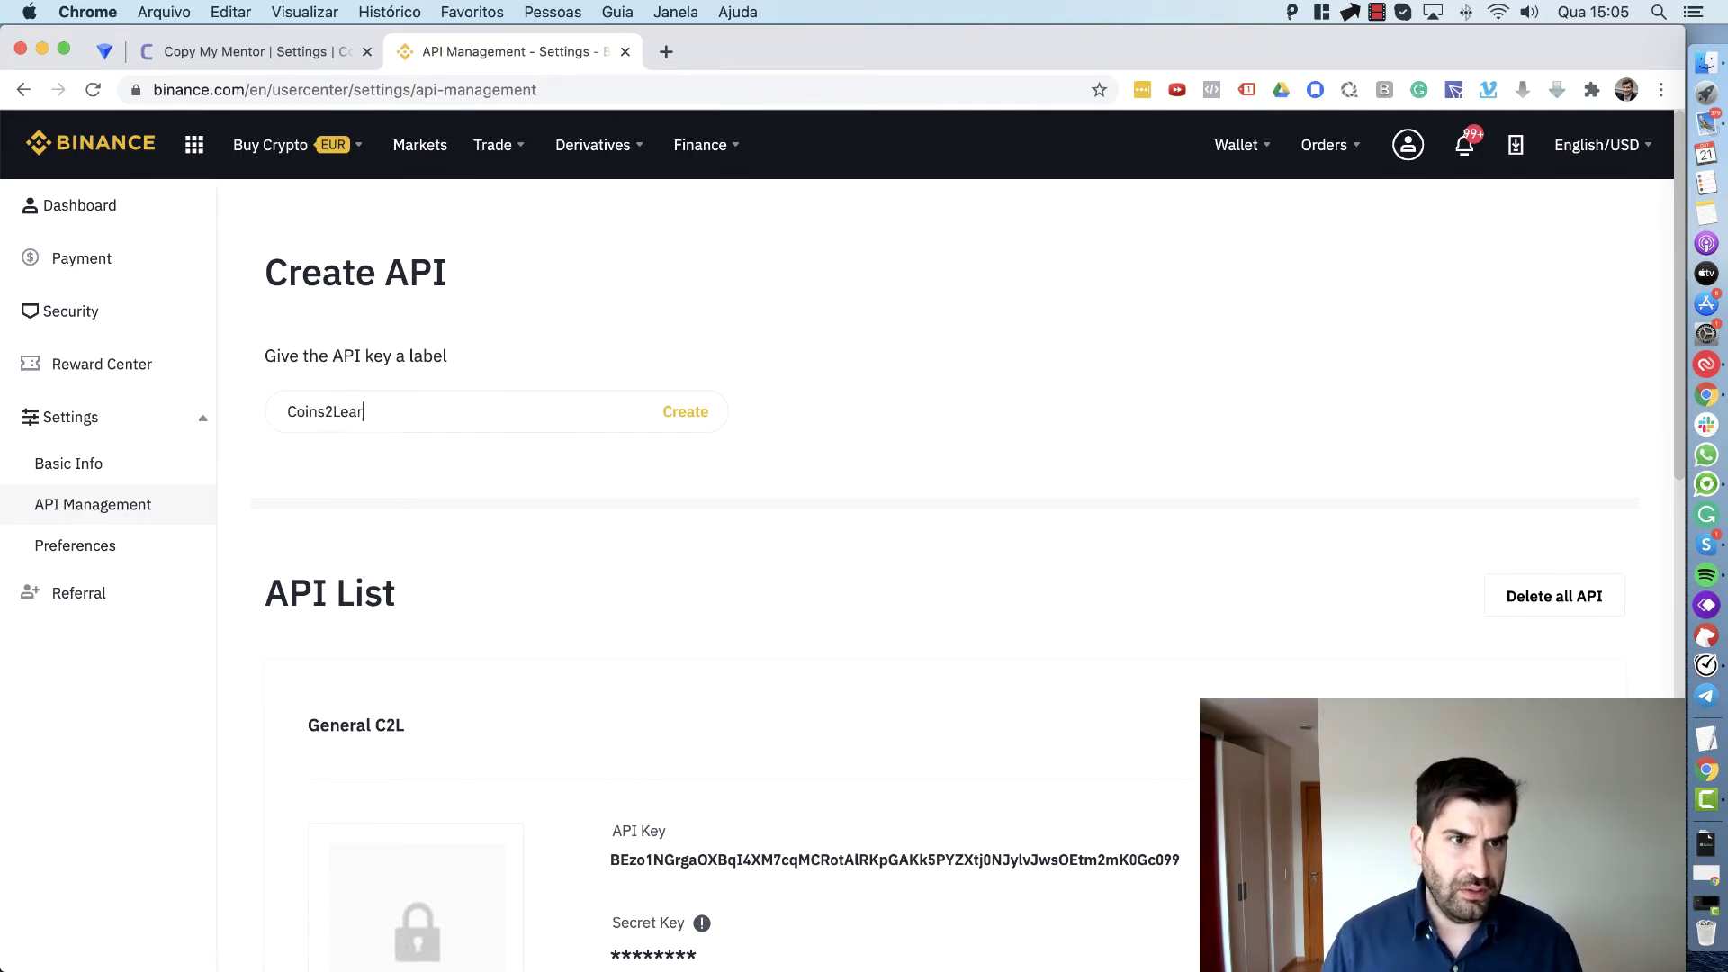
text(n CopyTrade)
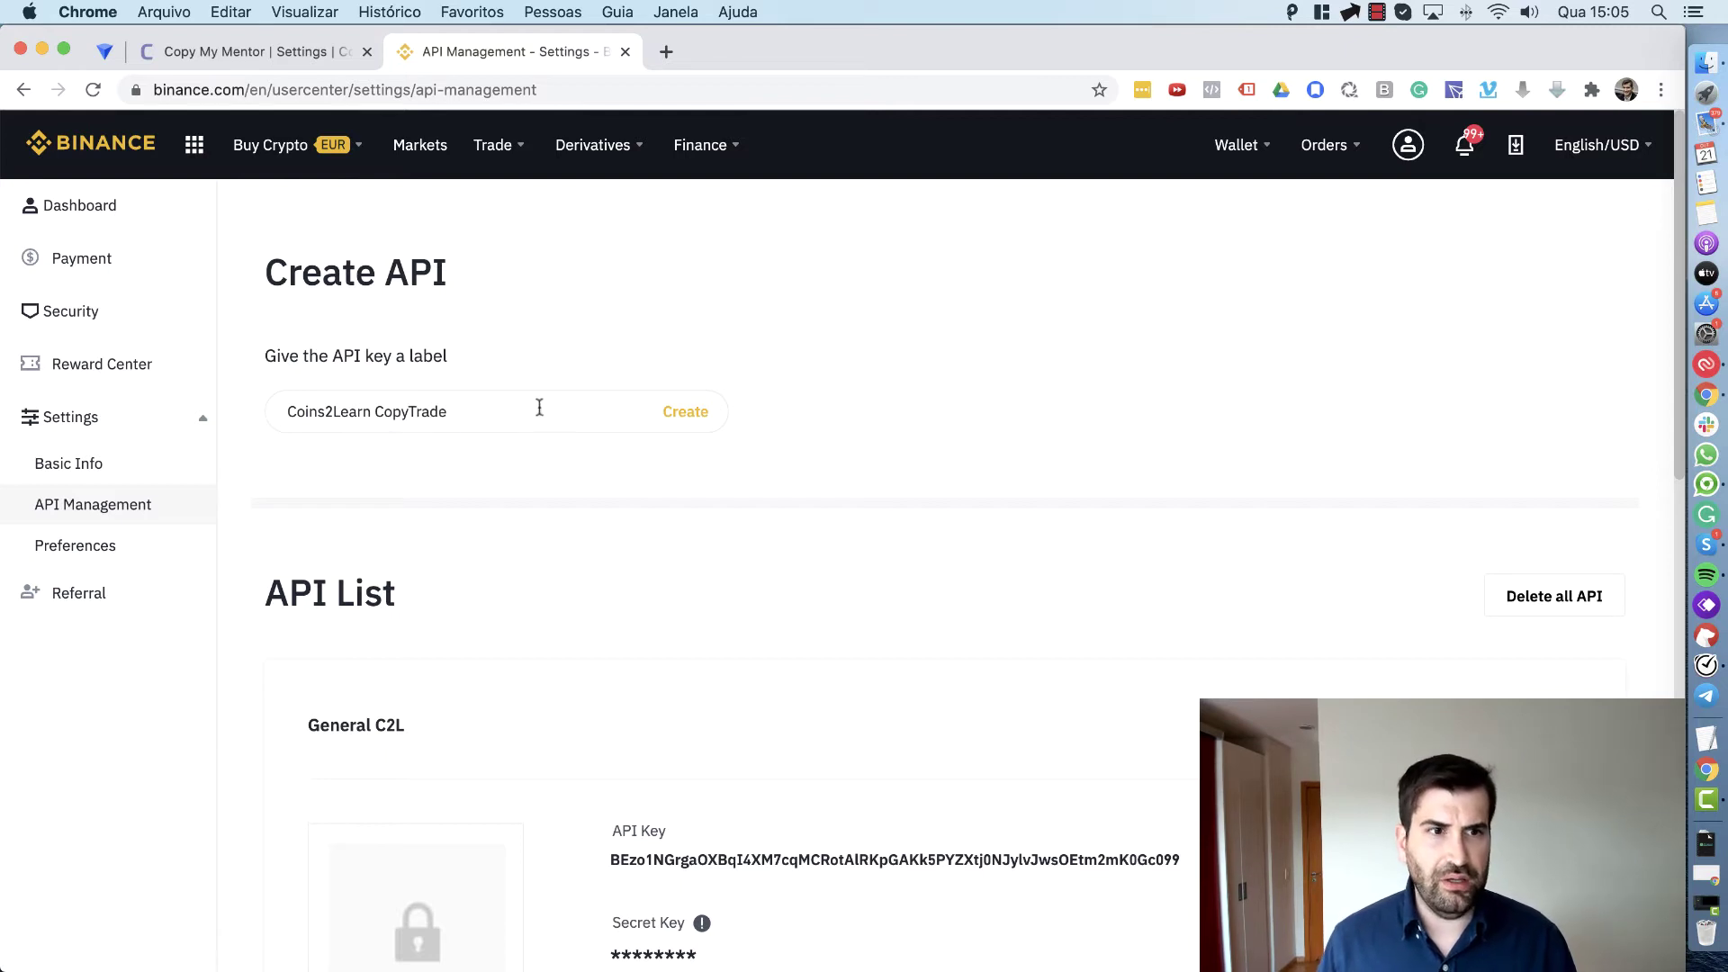
click(679, 422)
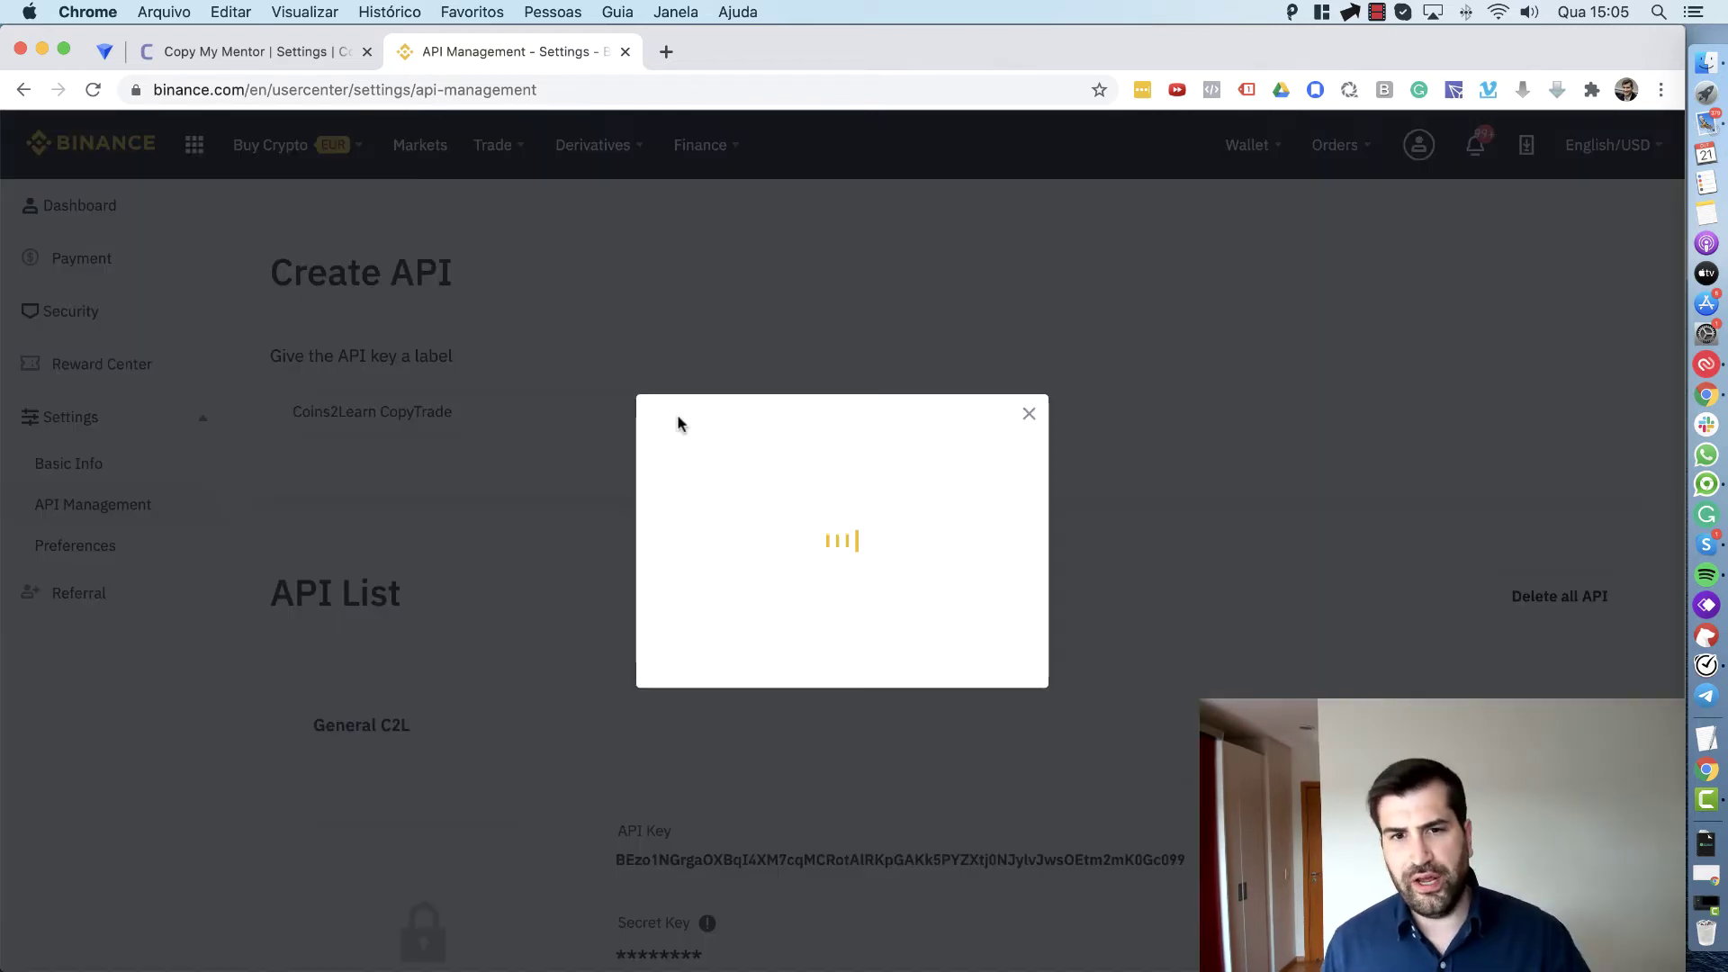
- Request the e-mail verification code for the security verification and go to the Google verification code field
click(756, 482)
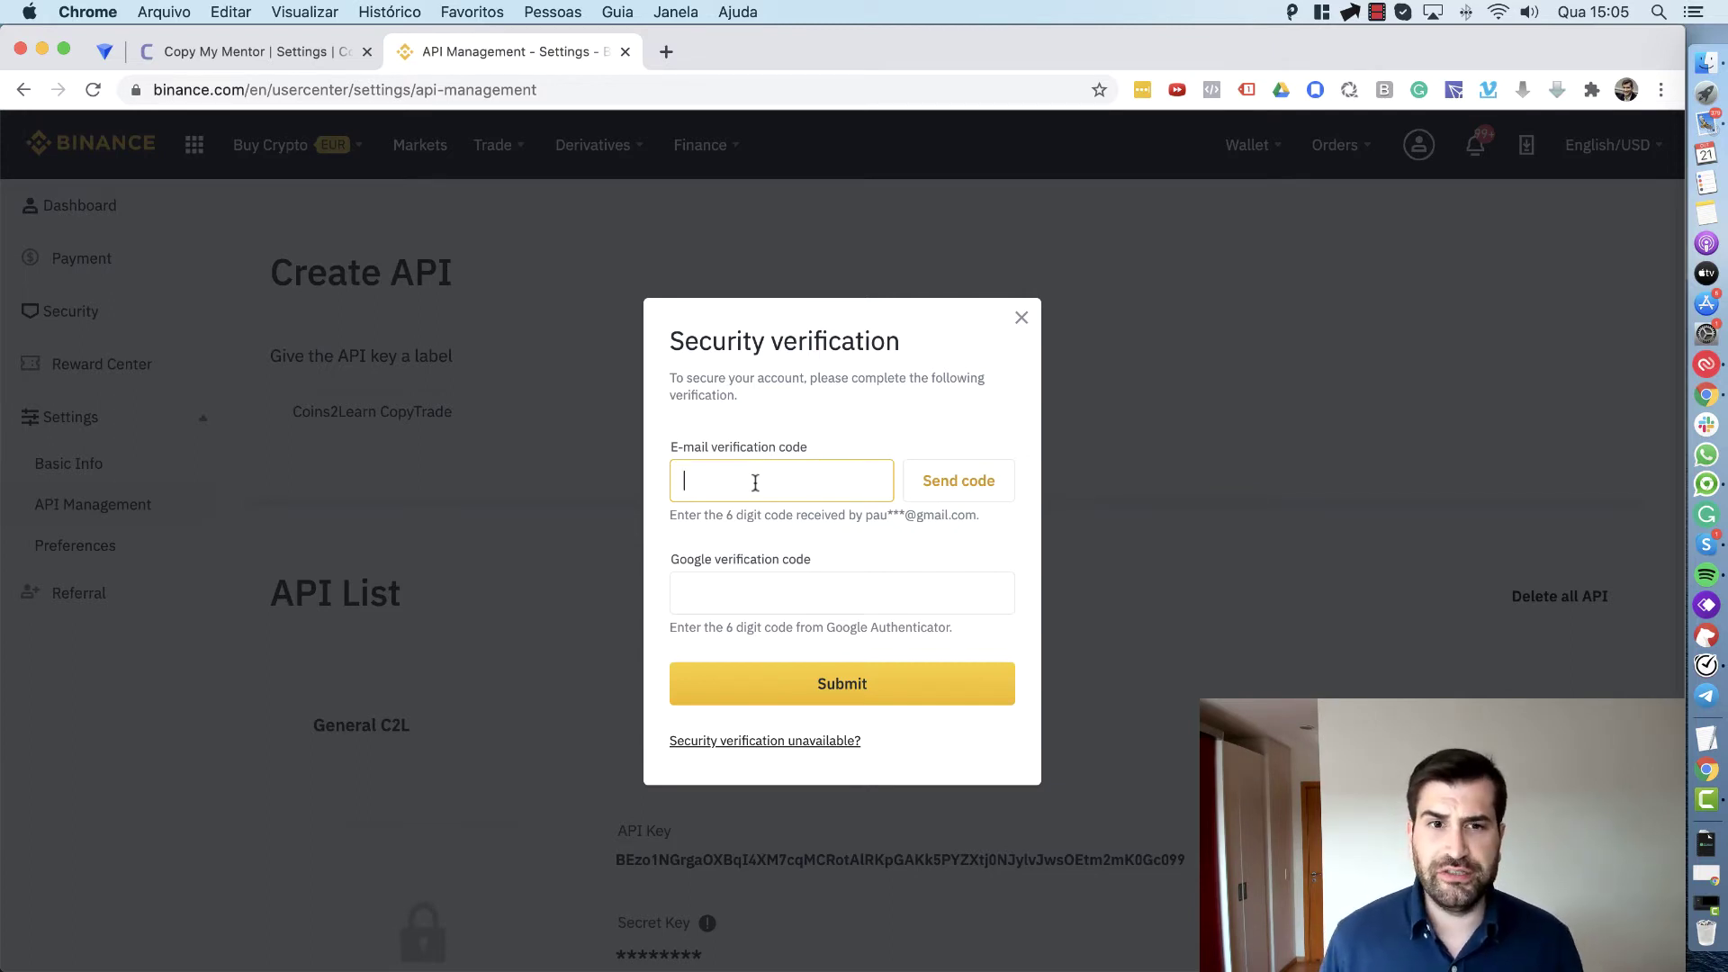
click(940, 483)
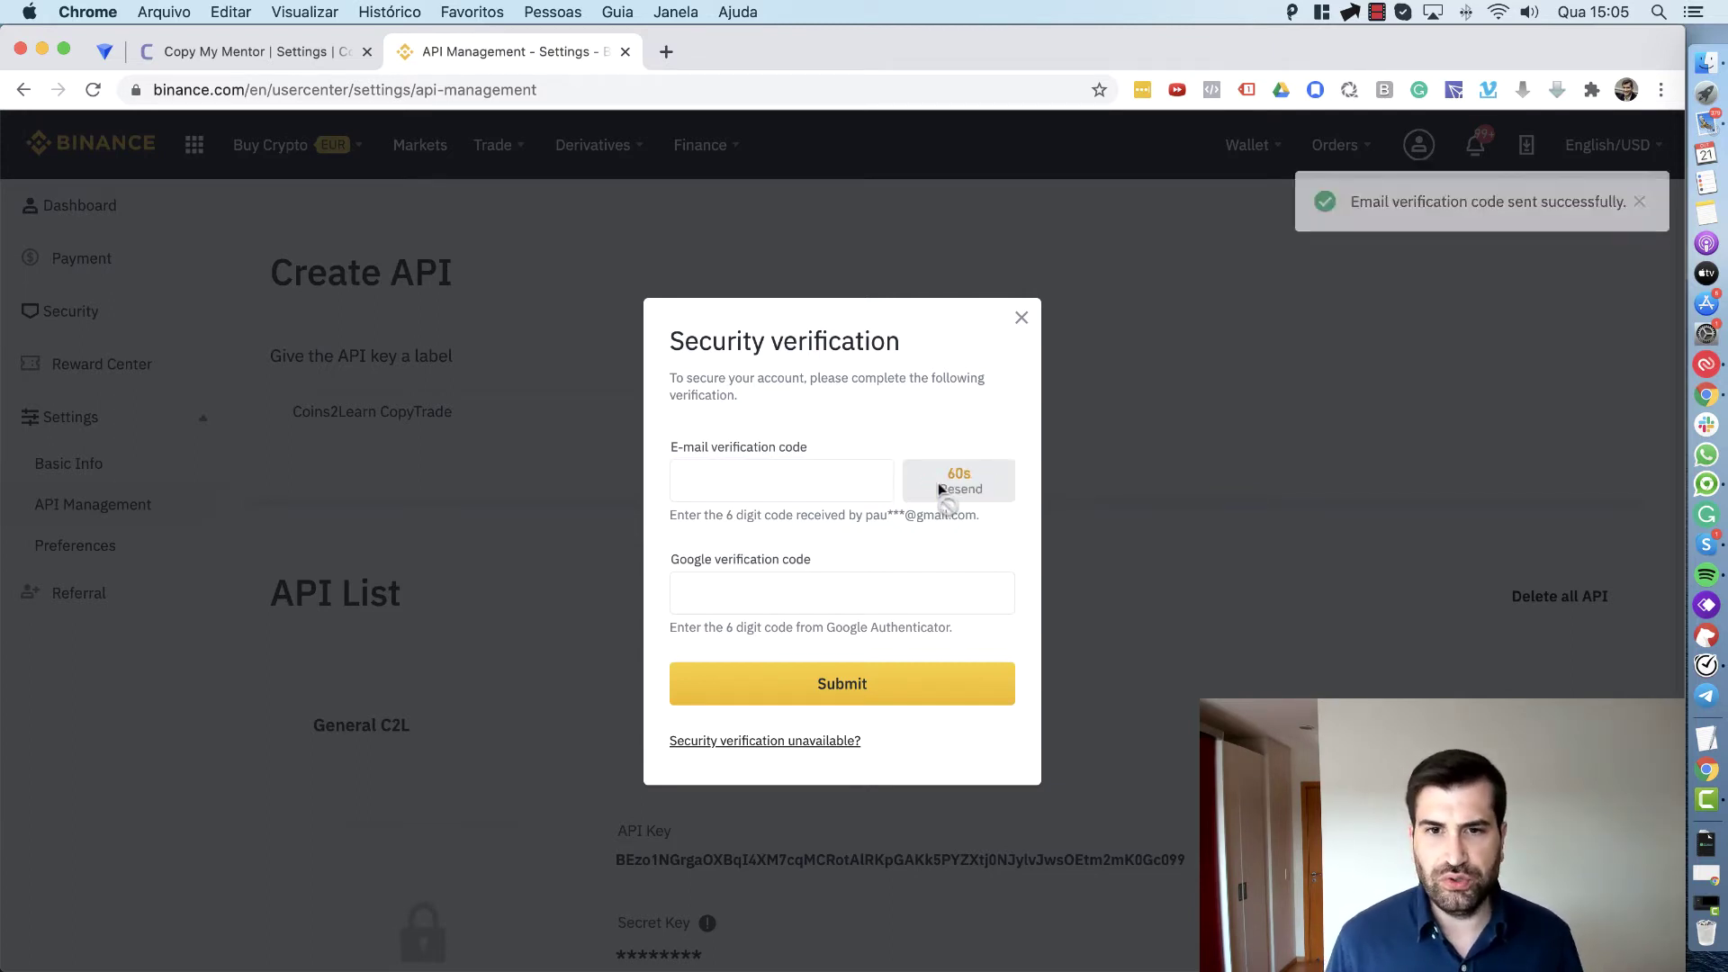
click(839, 604)
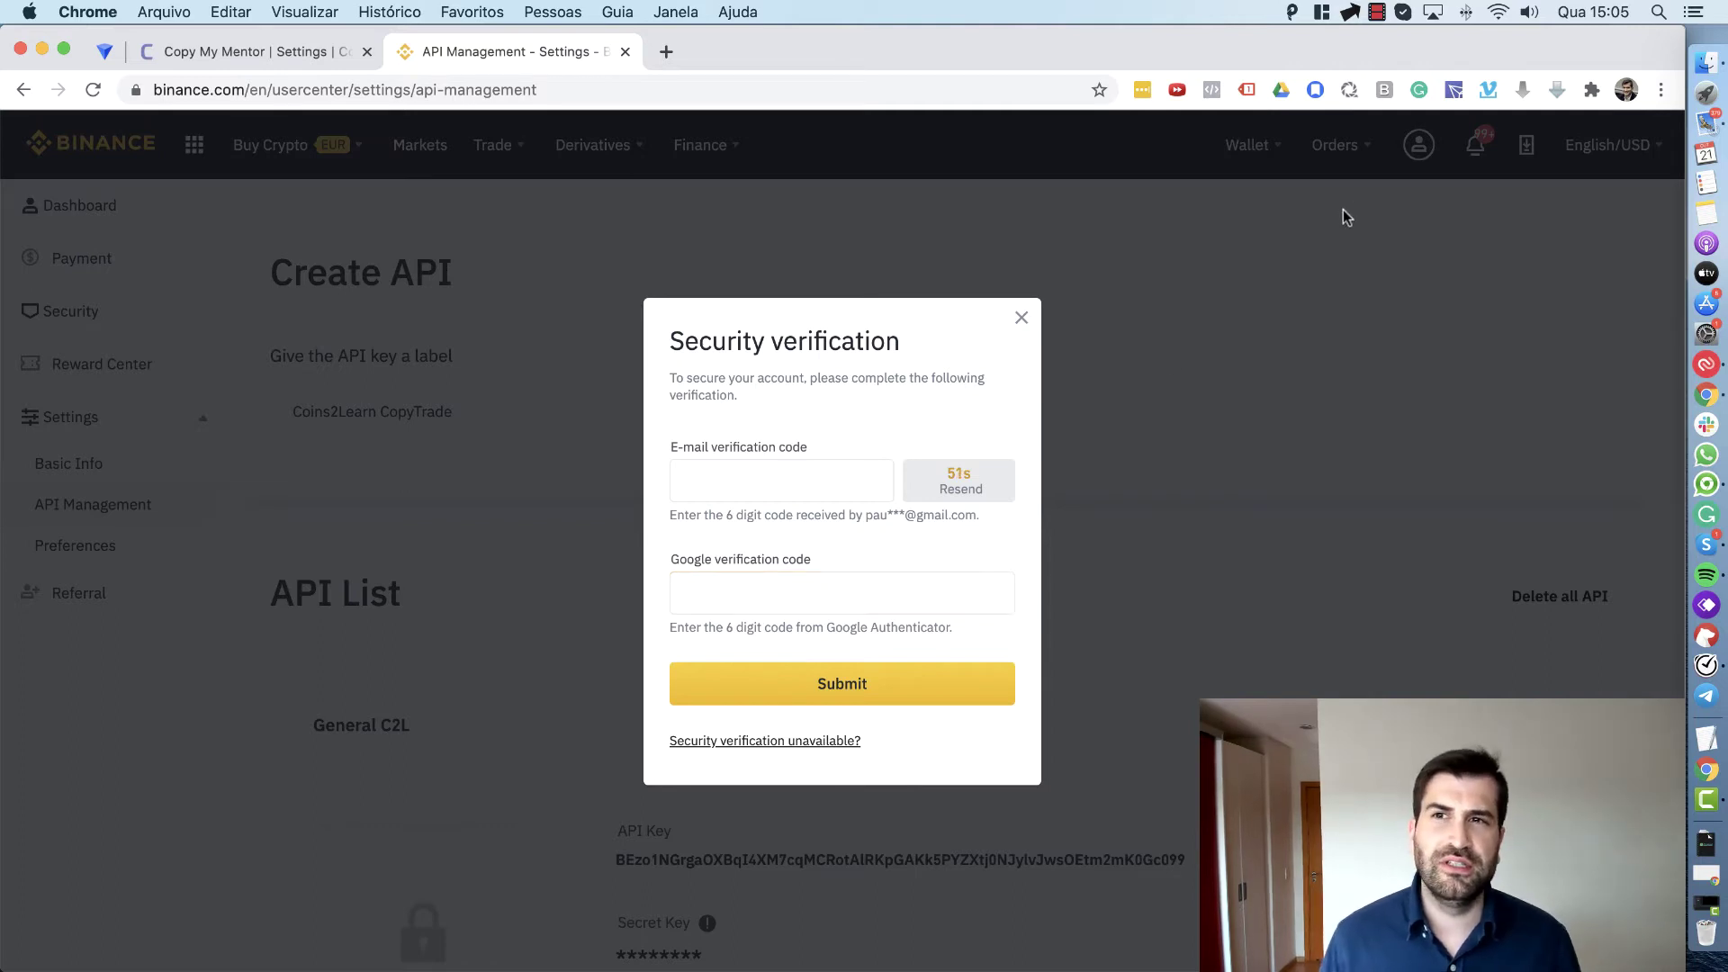
click(1378, 12)
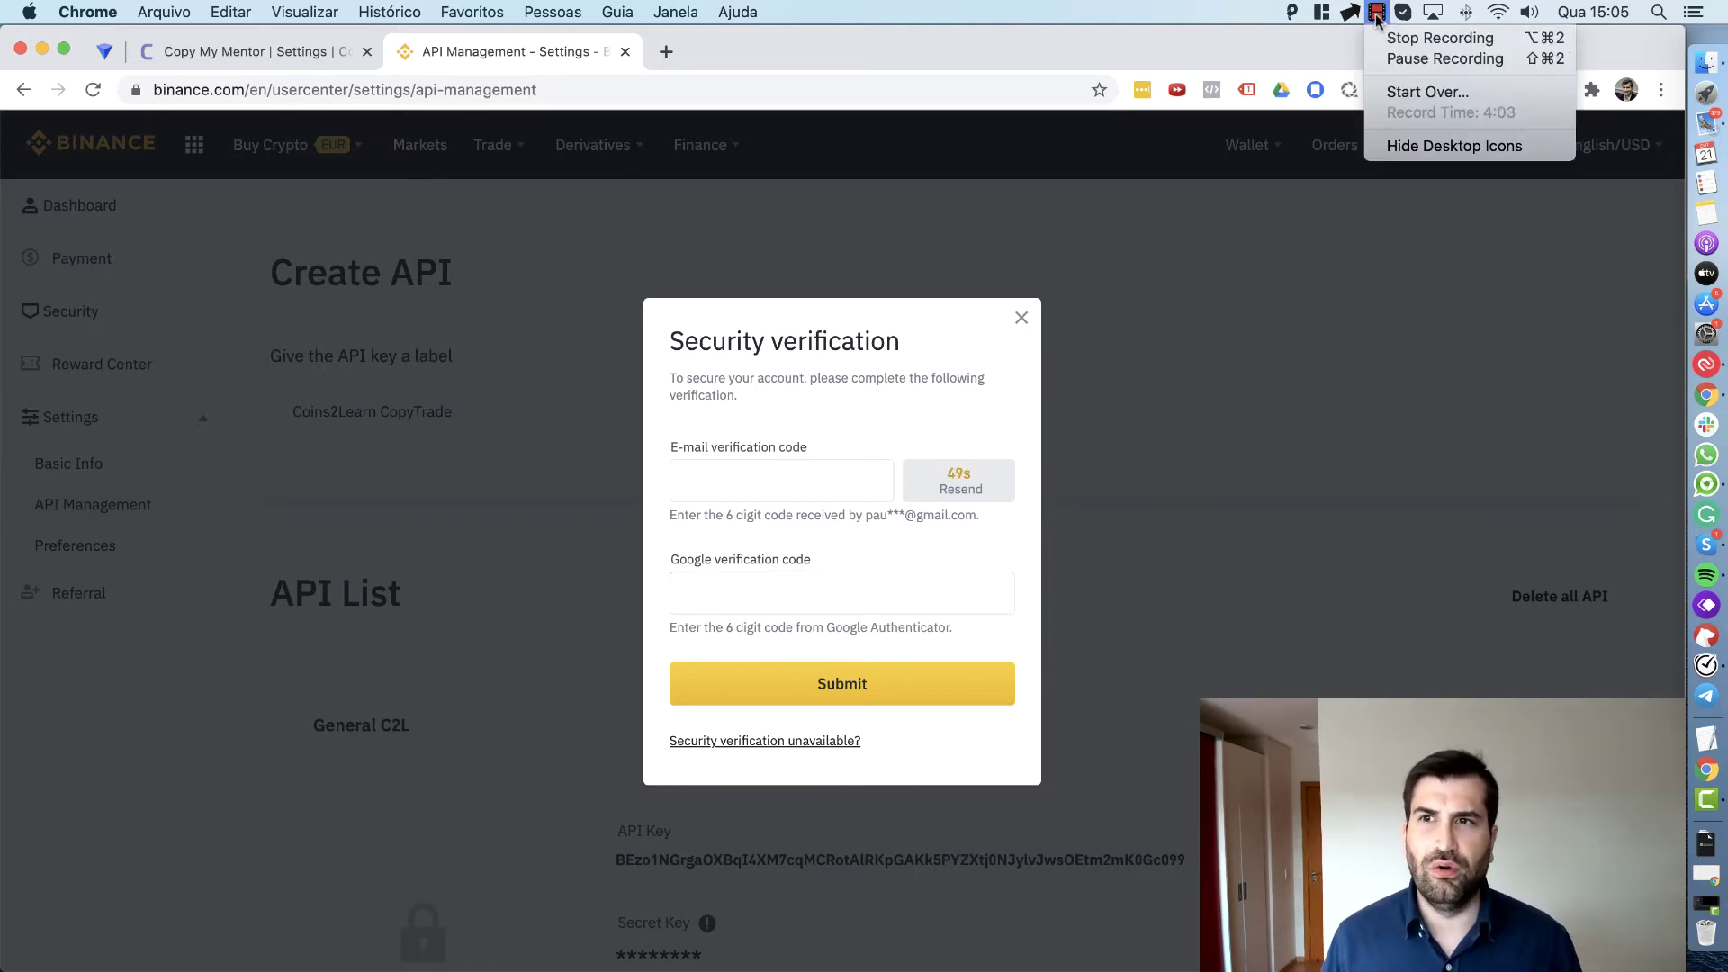
click(1401, 59)
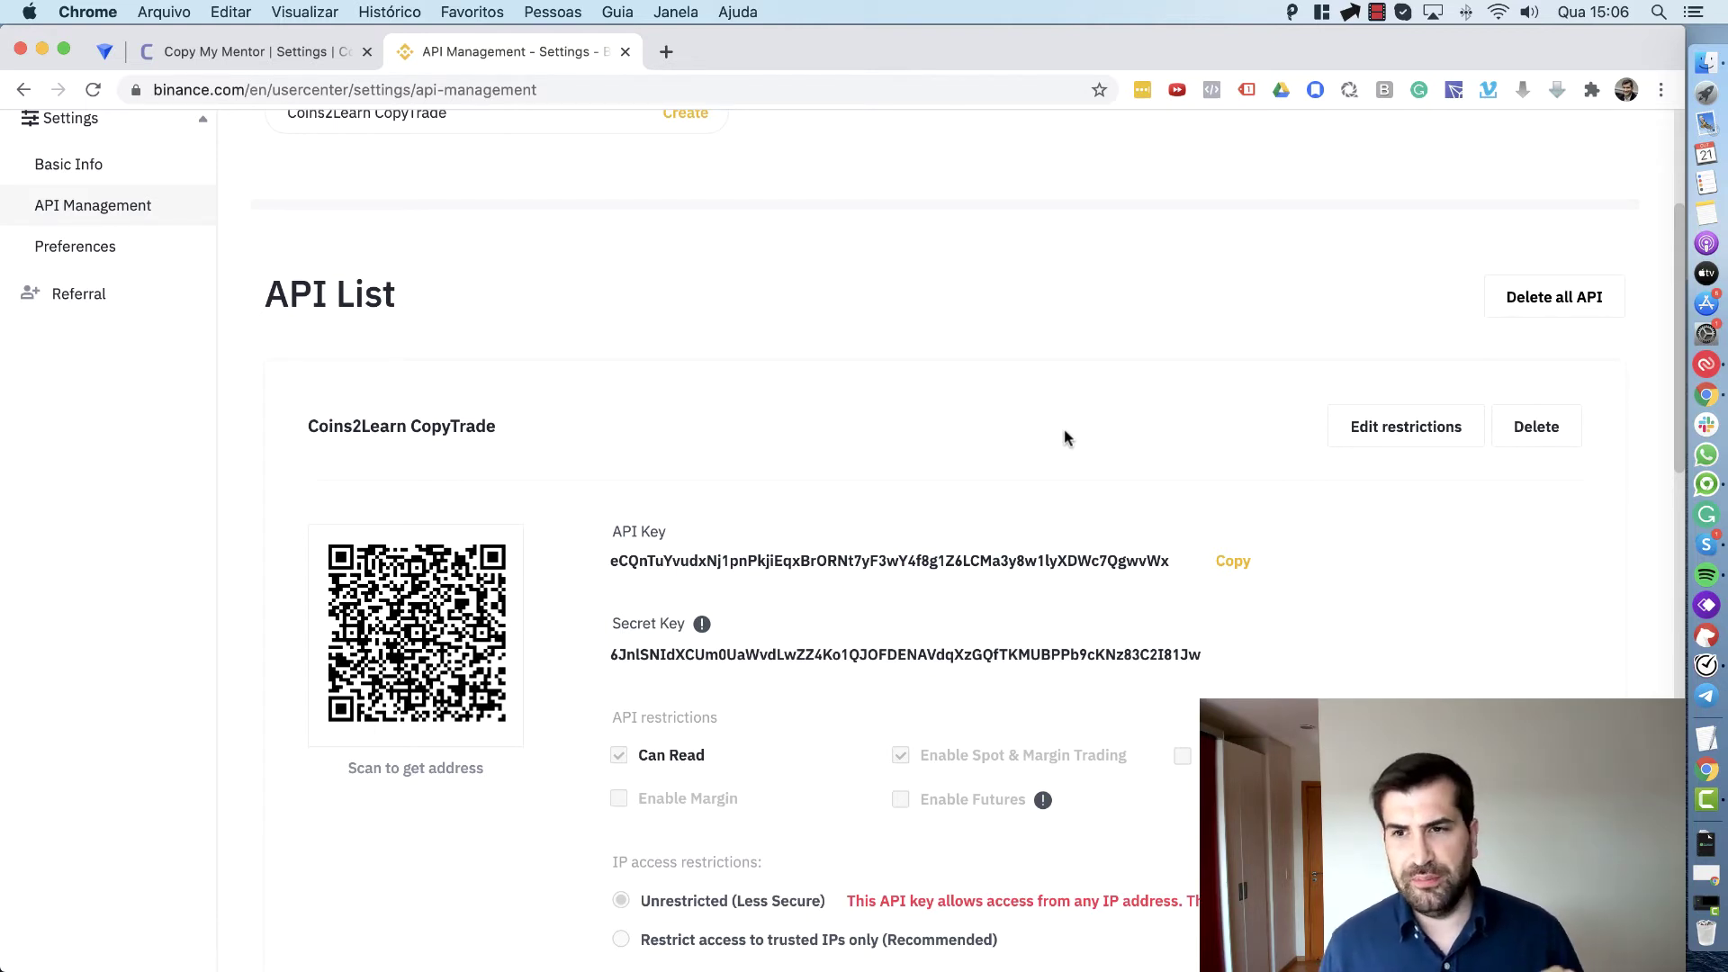
- Open the restrictions of the Coins2Learn CopyTrade API key for editing
click(1364, 437)
scroll(1240, 480, down, 3)
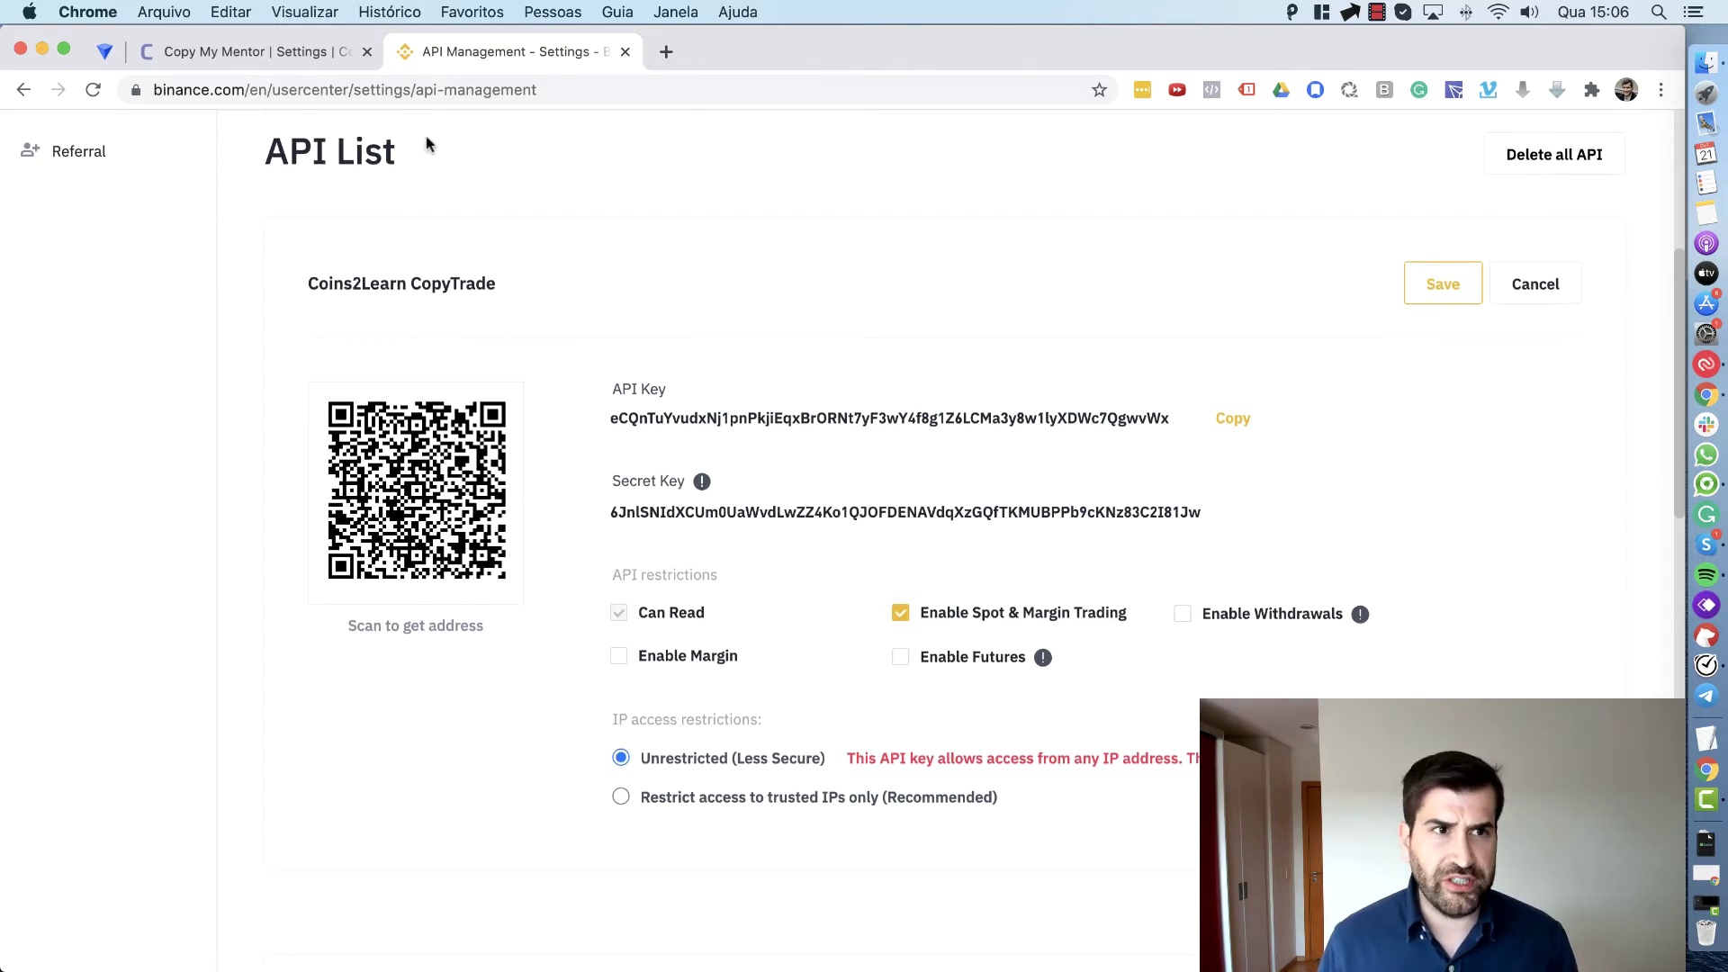
- Copy the API key of Coins2Learn CopyTrade from Binance and paste it as the public key in the Coins2Learn settings
click(270, 54)
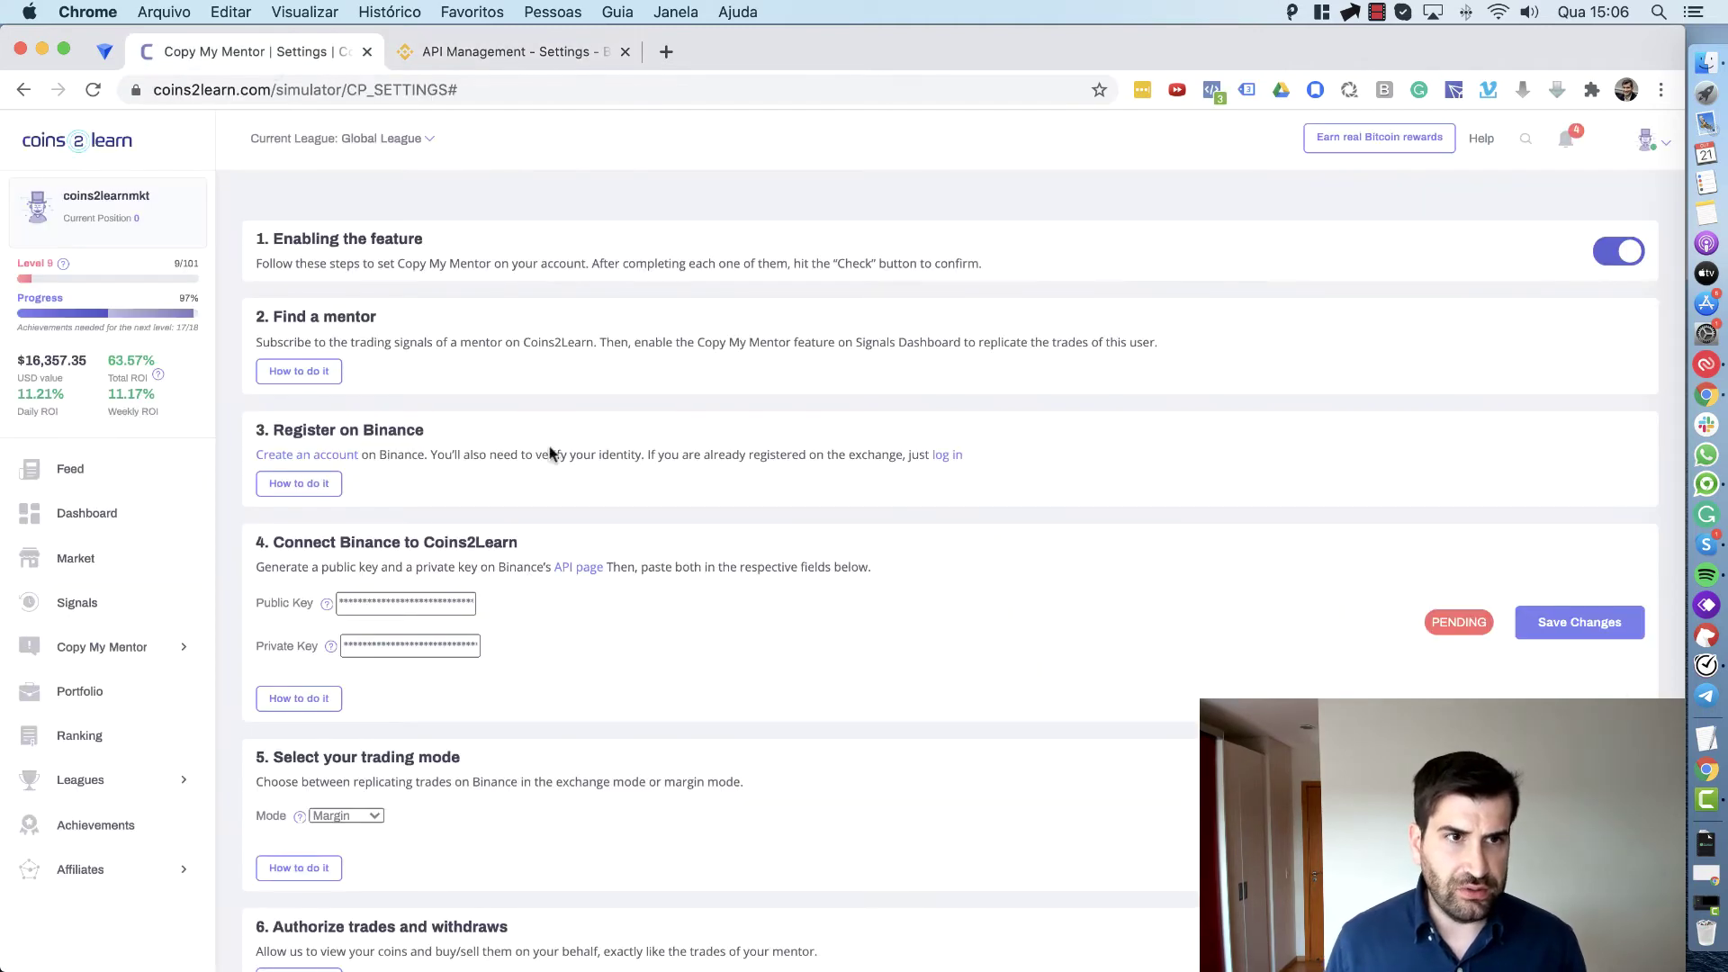
click(475, 56)
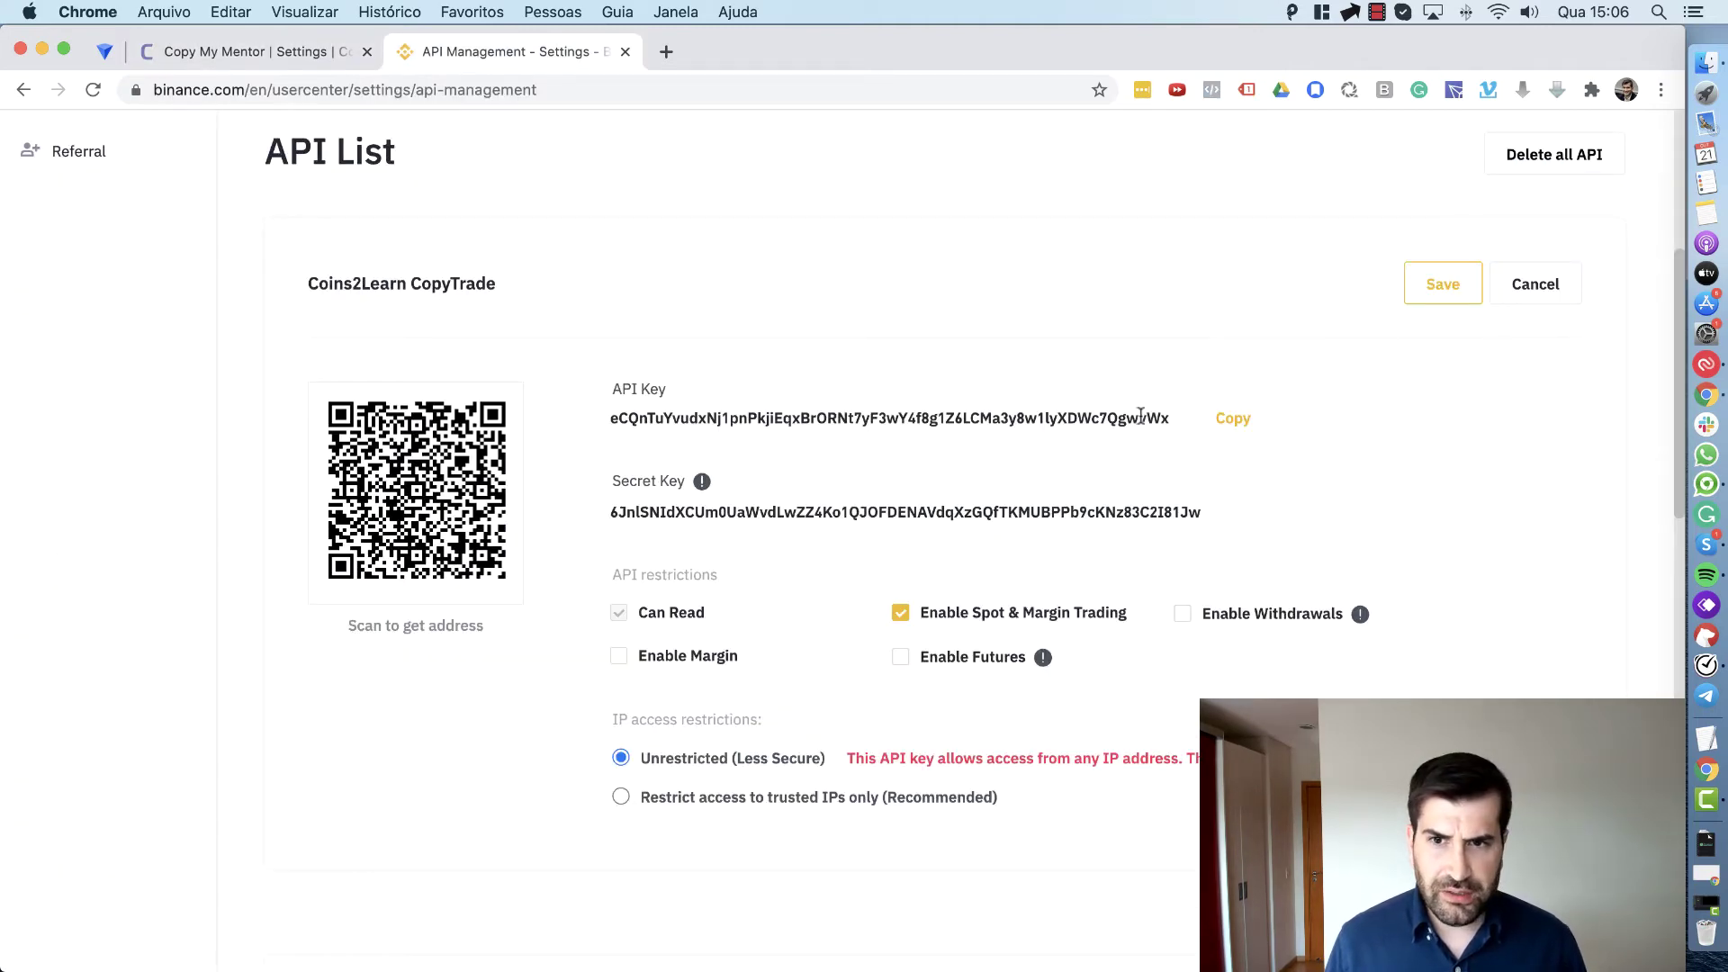
drag(1179, 420, 606, 420)
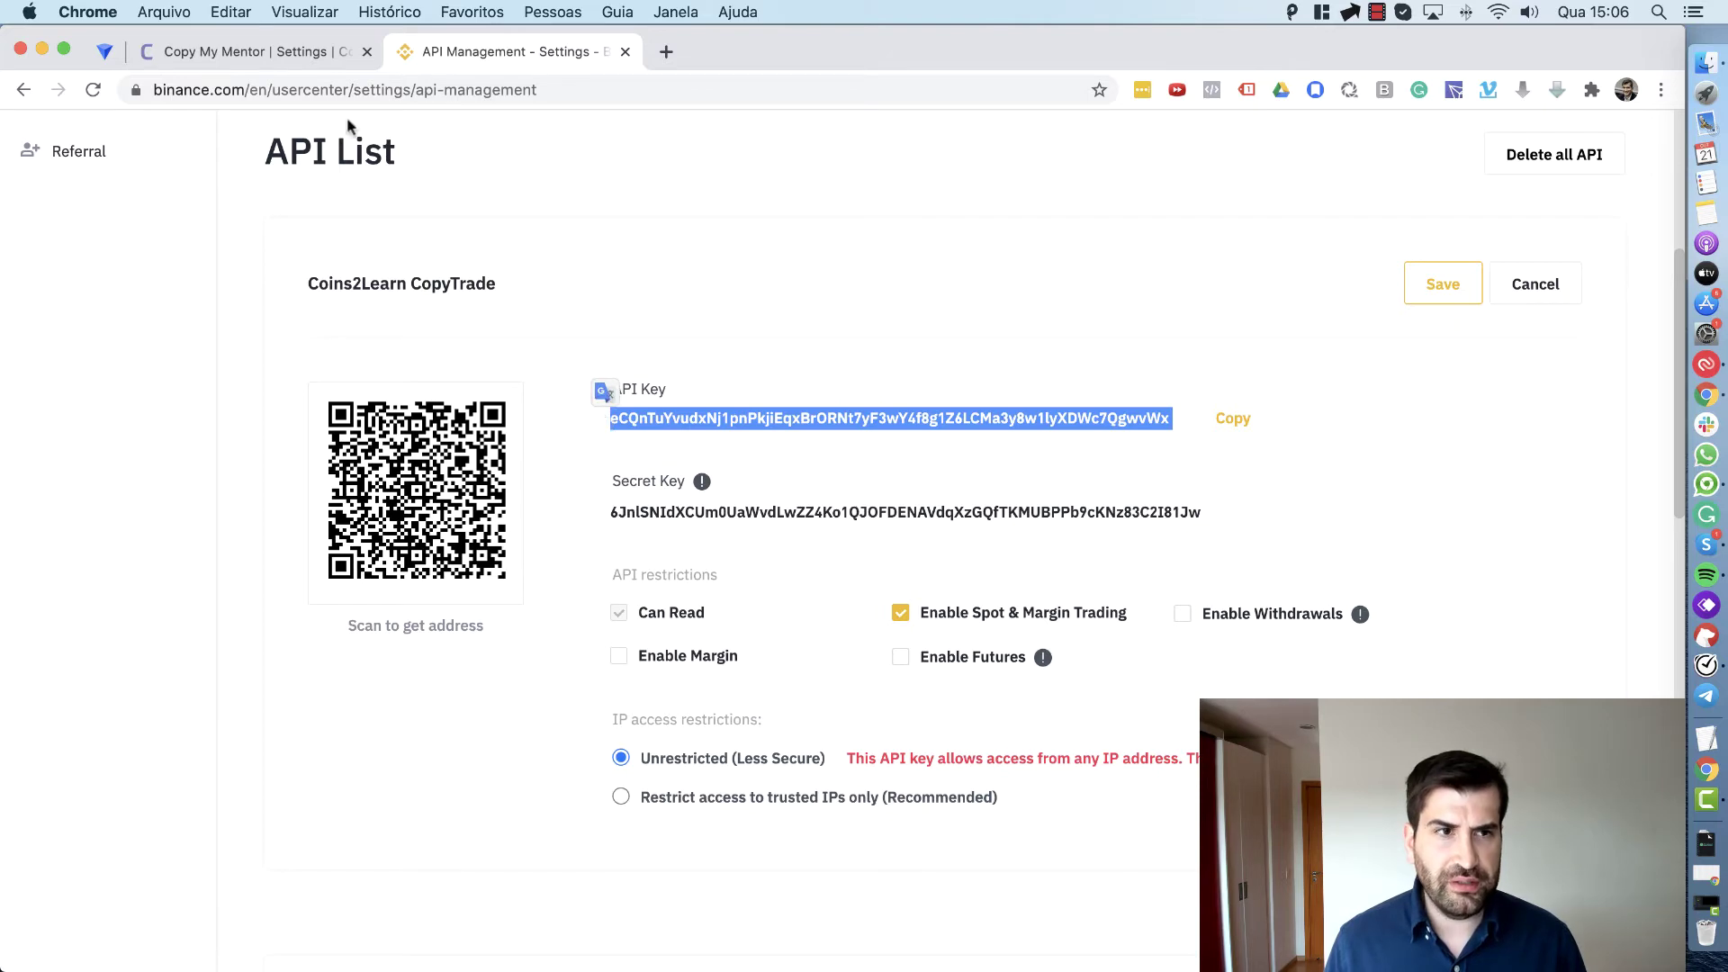
click(240, 57)
click(446, 595)
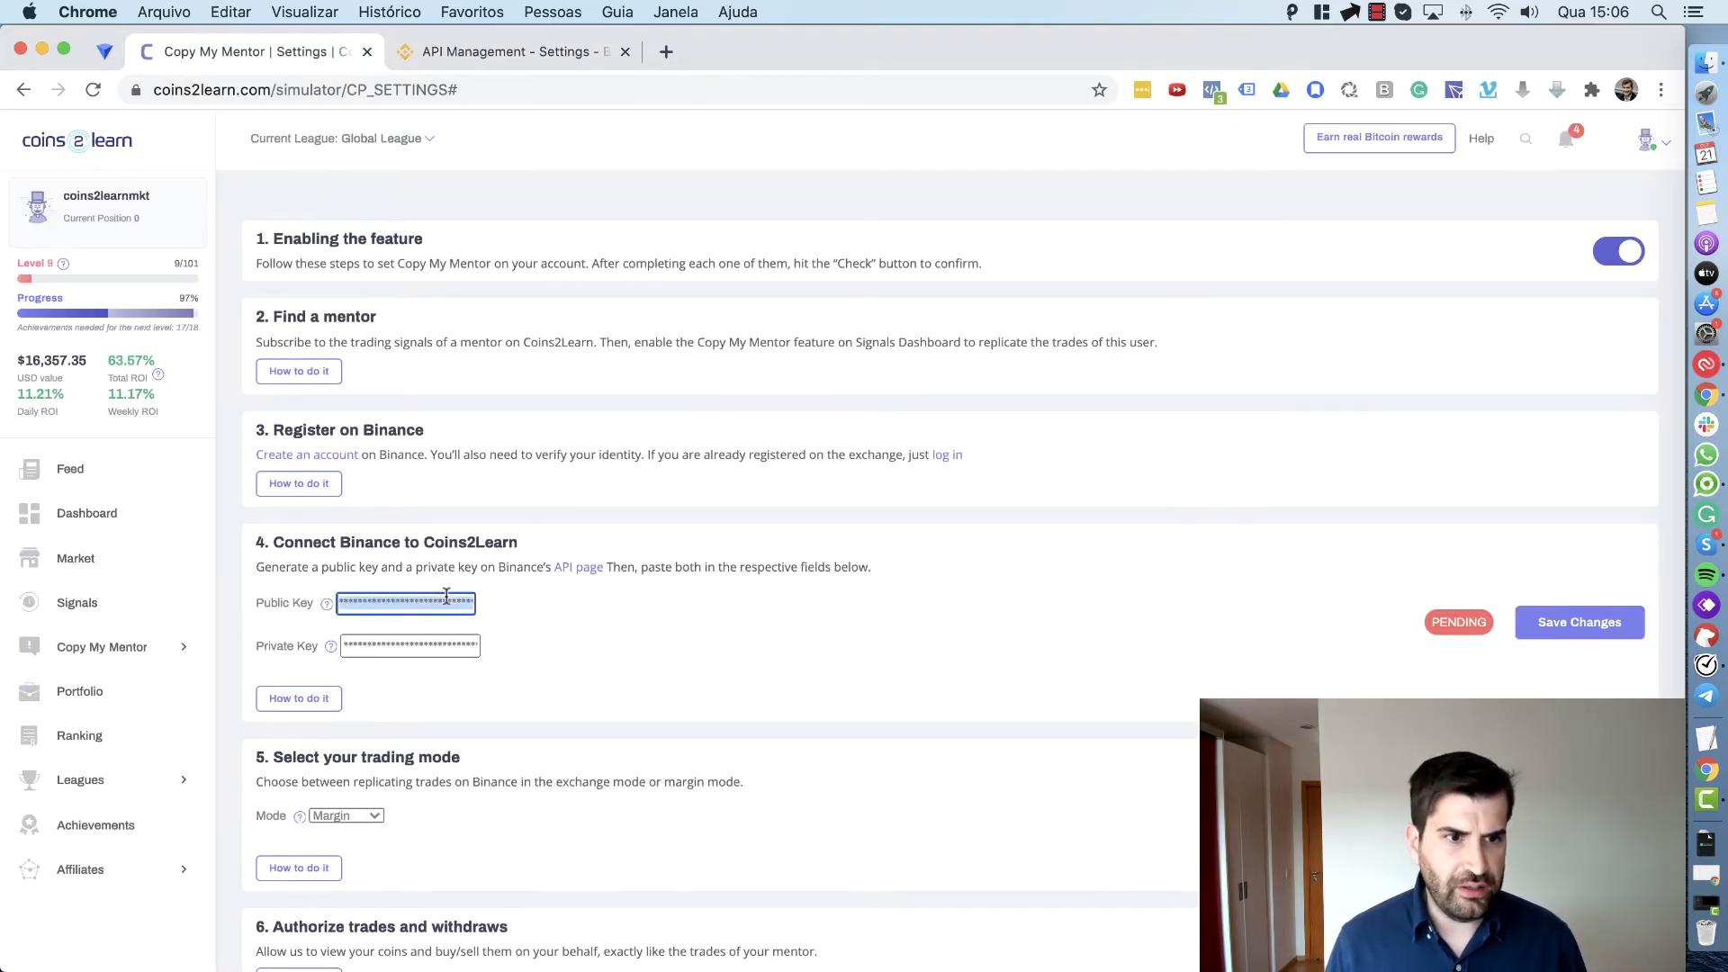
key(super+v)
- Copy the secret key of Coins2Learn CopyTrade from Binance, paste it as the private key in the Coins2Learn settings, and save the connection
click(476, 55)
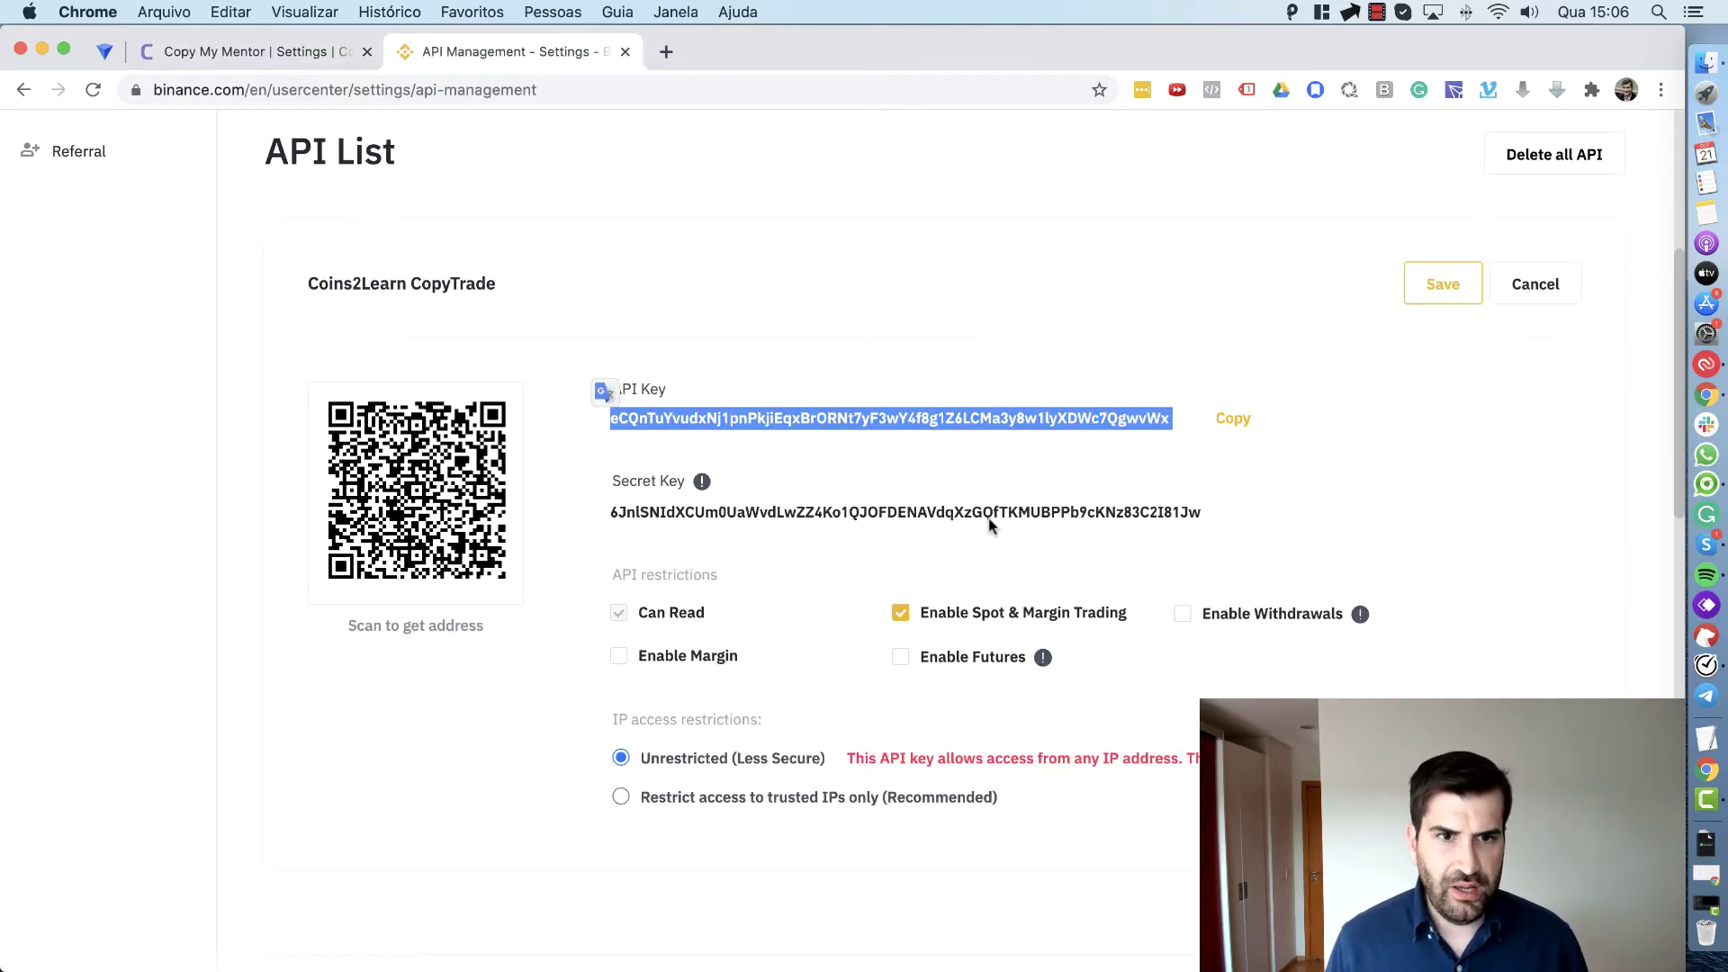
drag(1247, 513, 603, 513)
key(super+c)
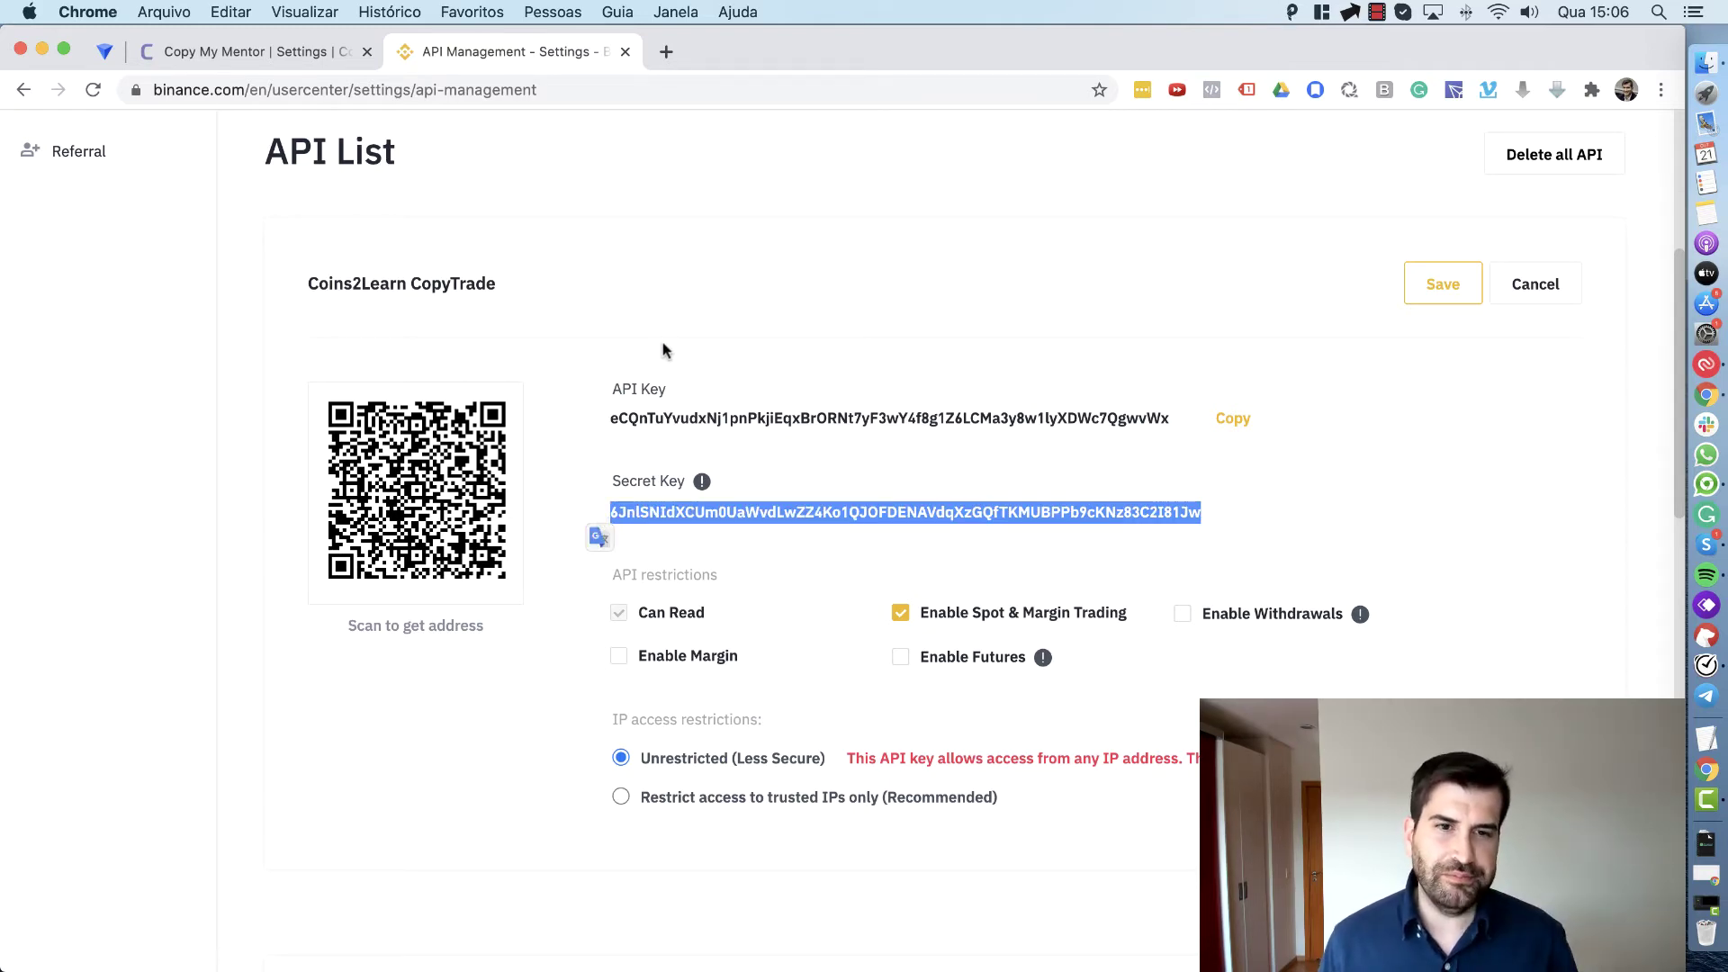
click(243, 54)
click(396, 645)
key(super+v)
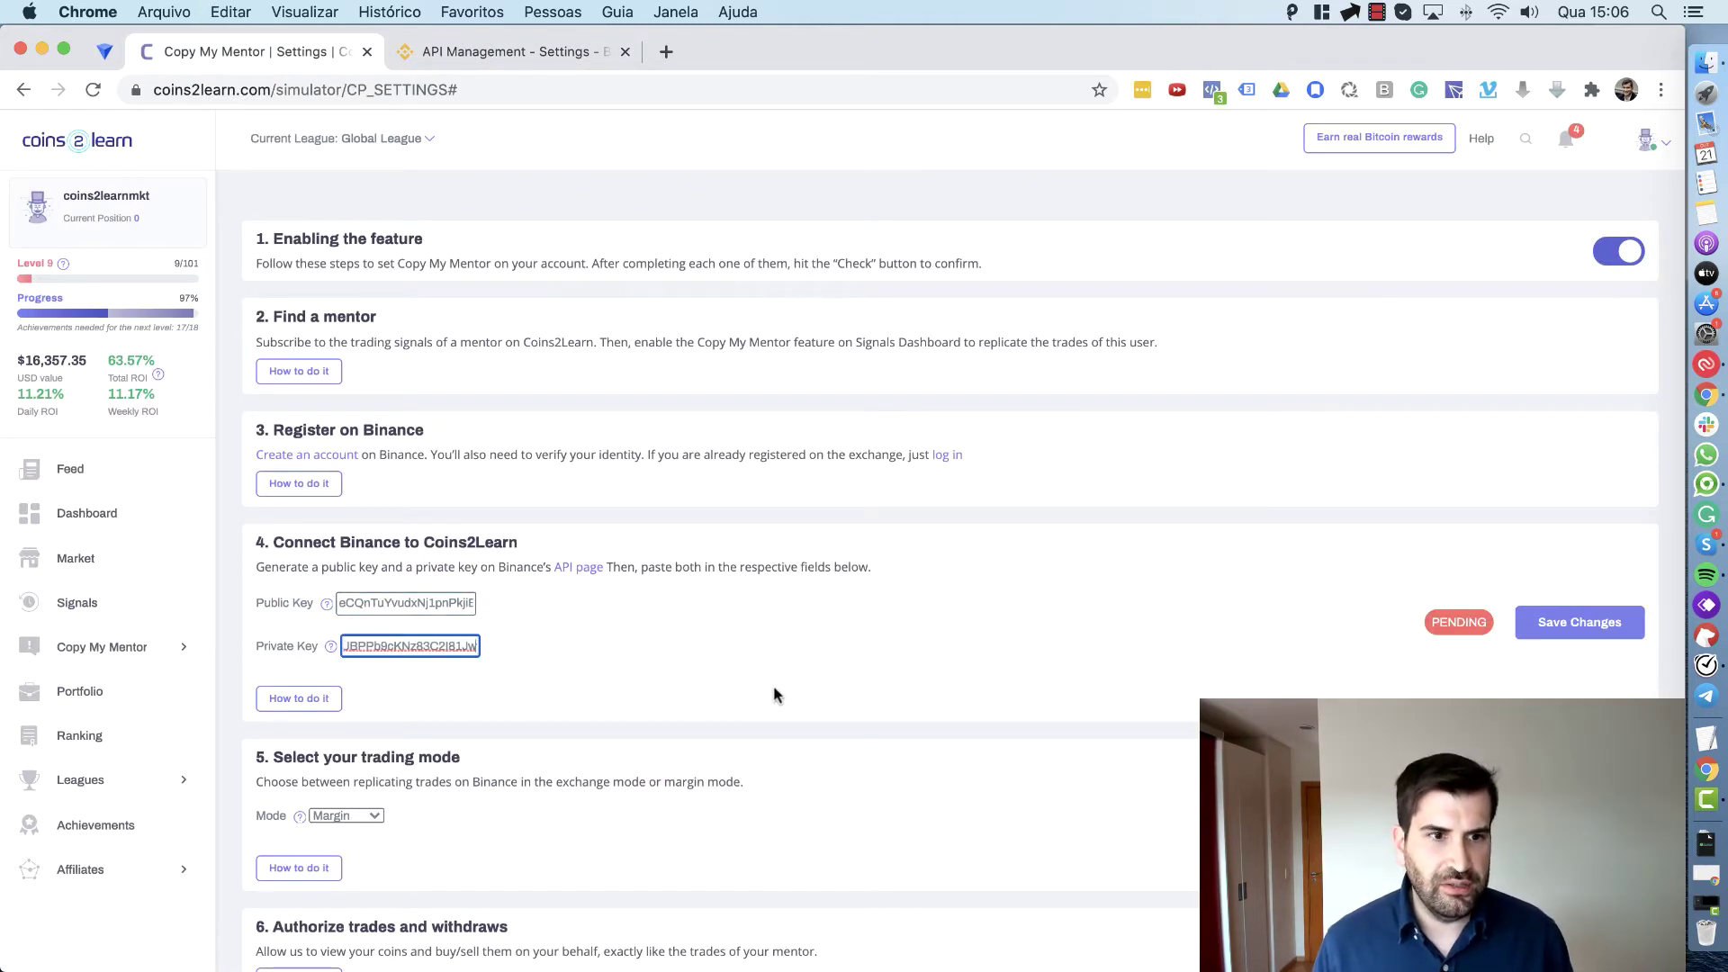
click(1571, 635)
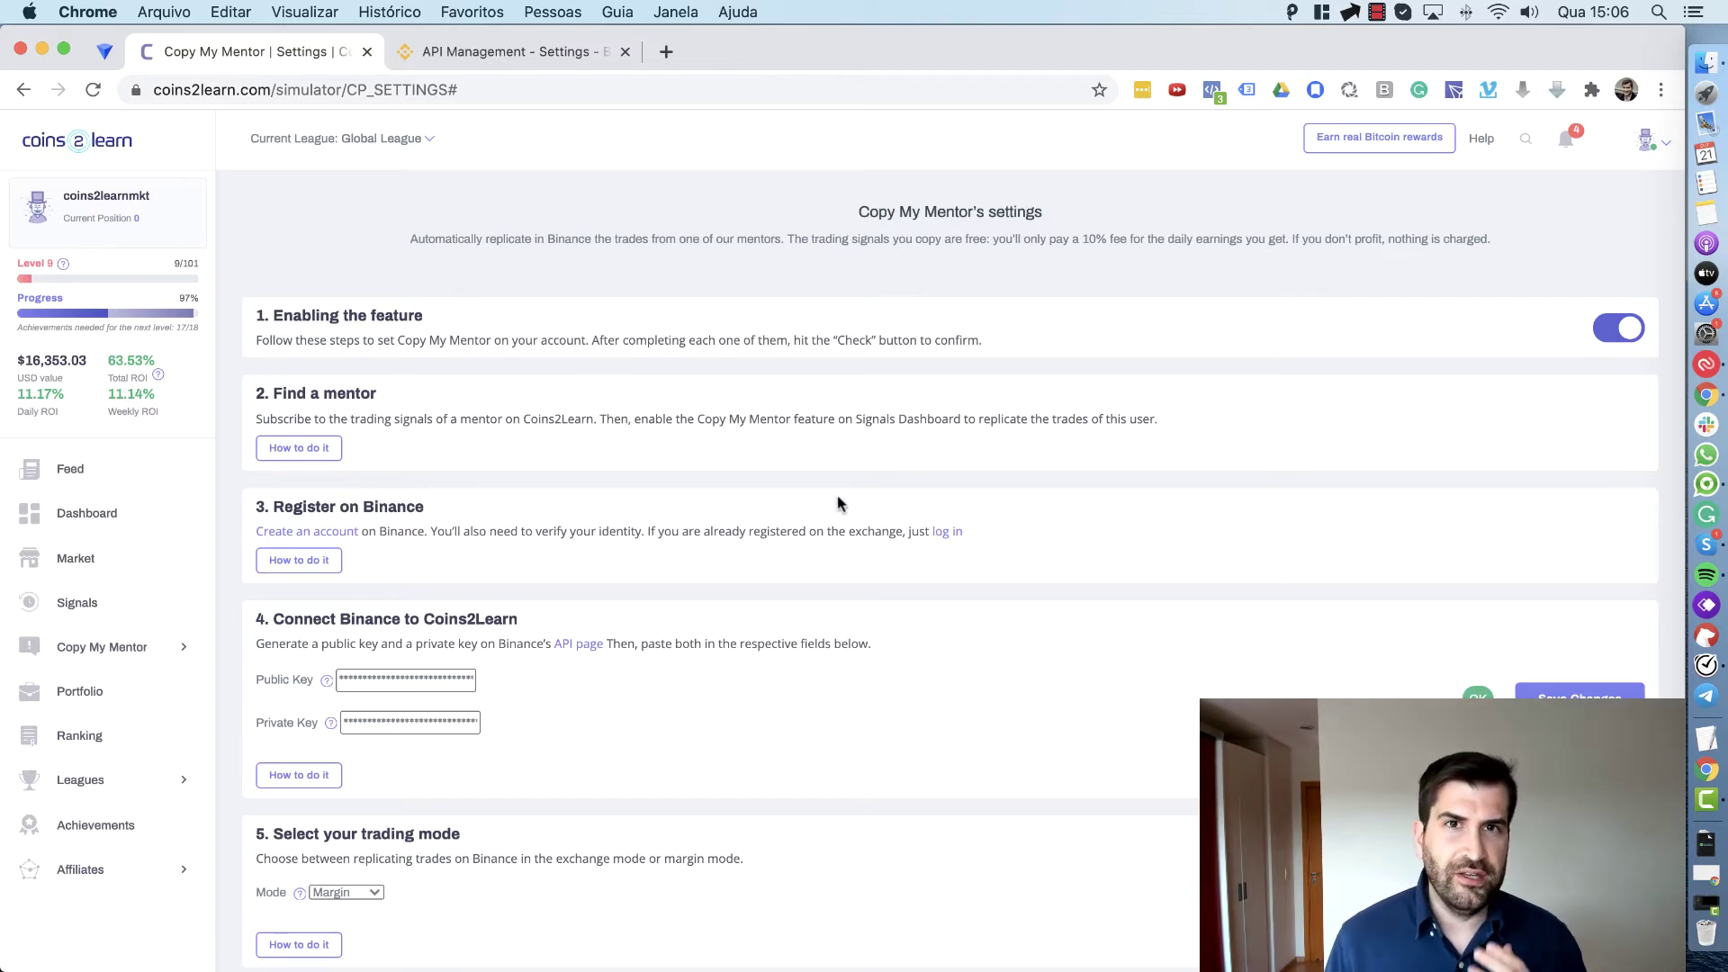
- Keep Margin as the trading mode in the Copy My Mentor settings and save it
click(458, 51)
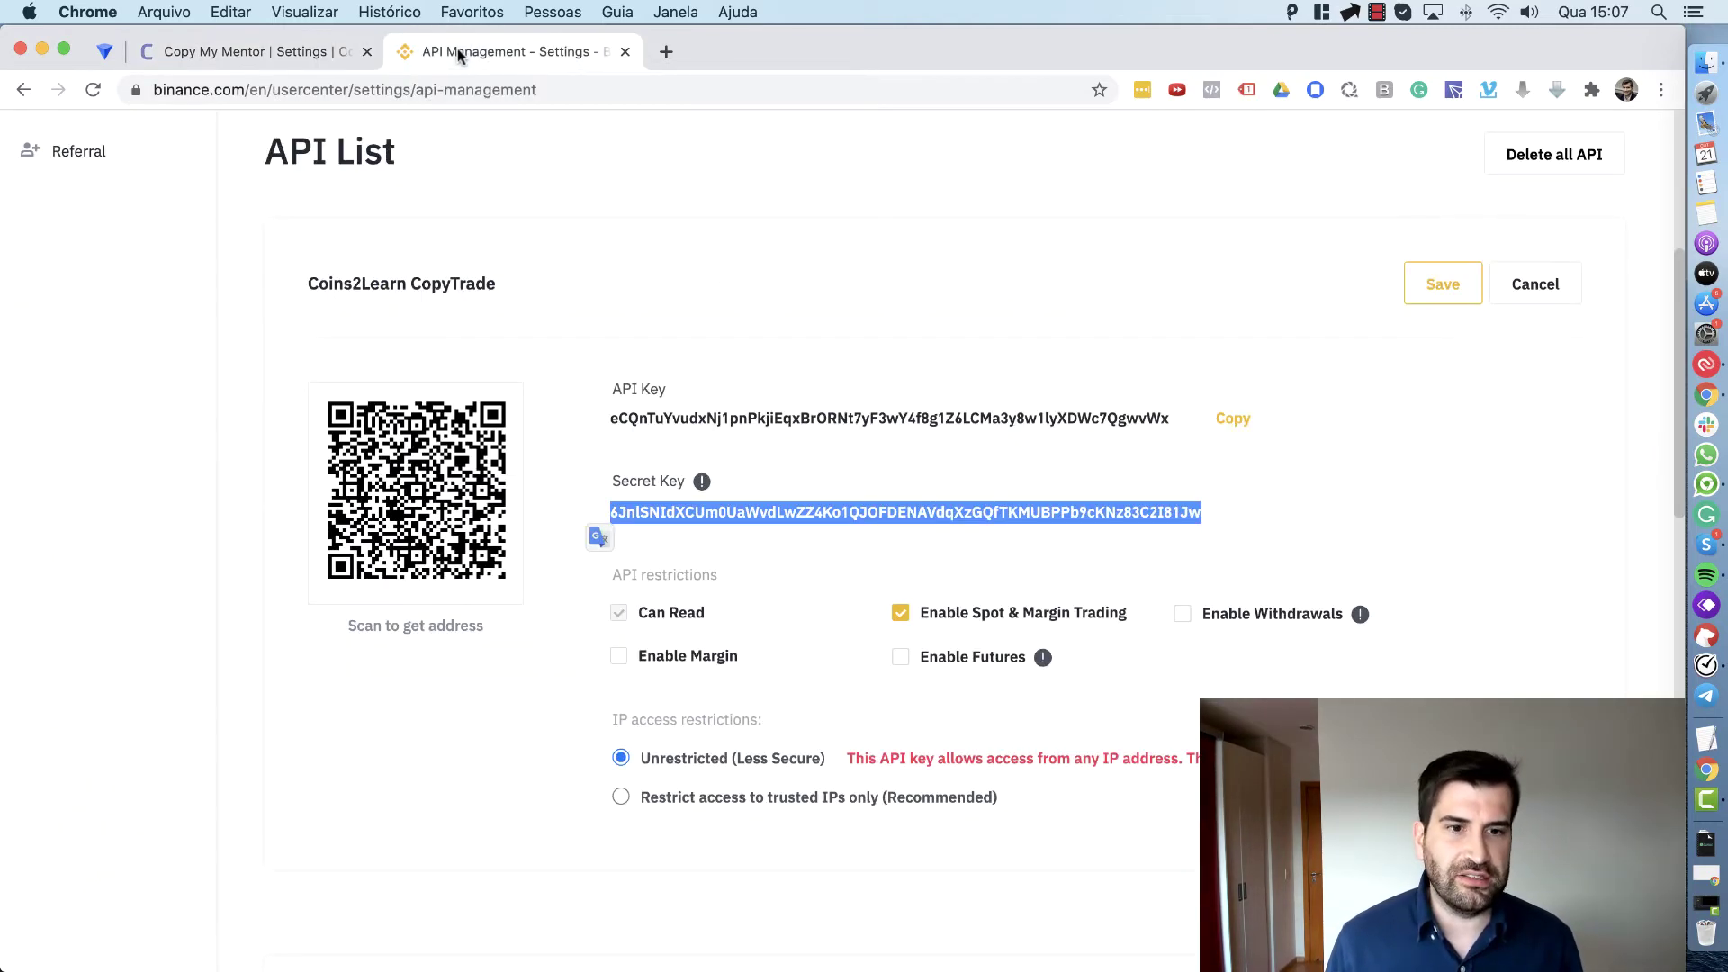
click(294, 54)
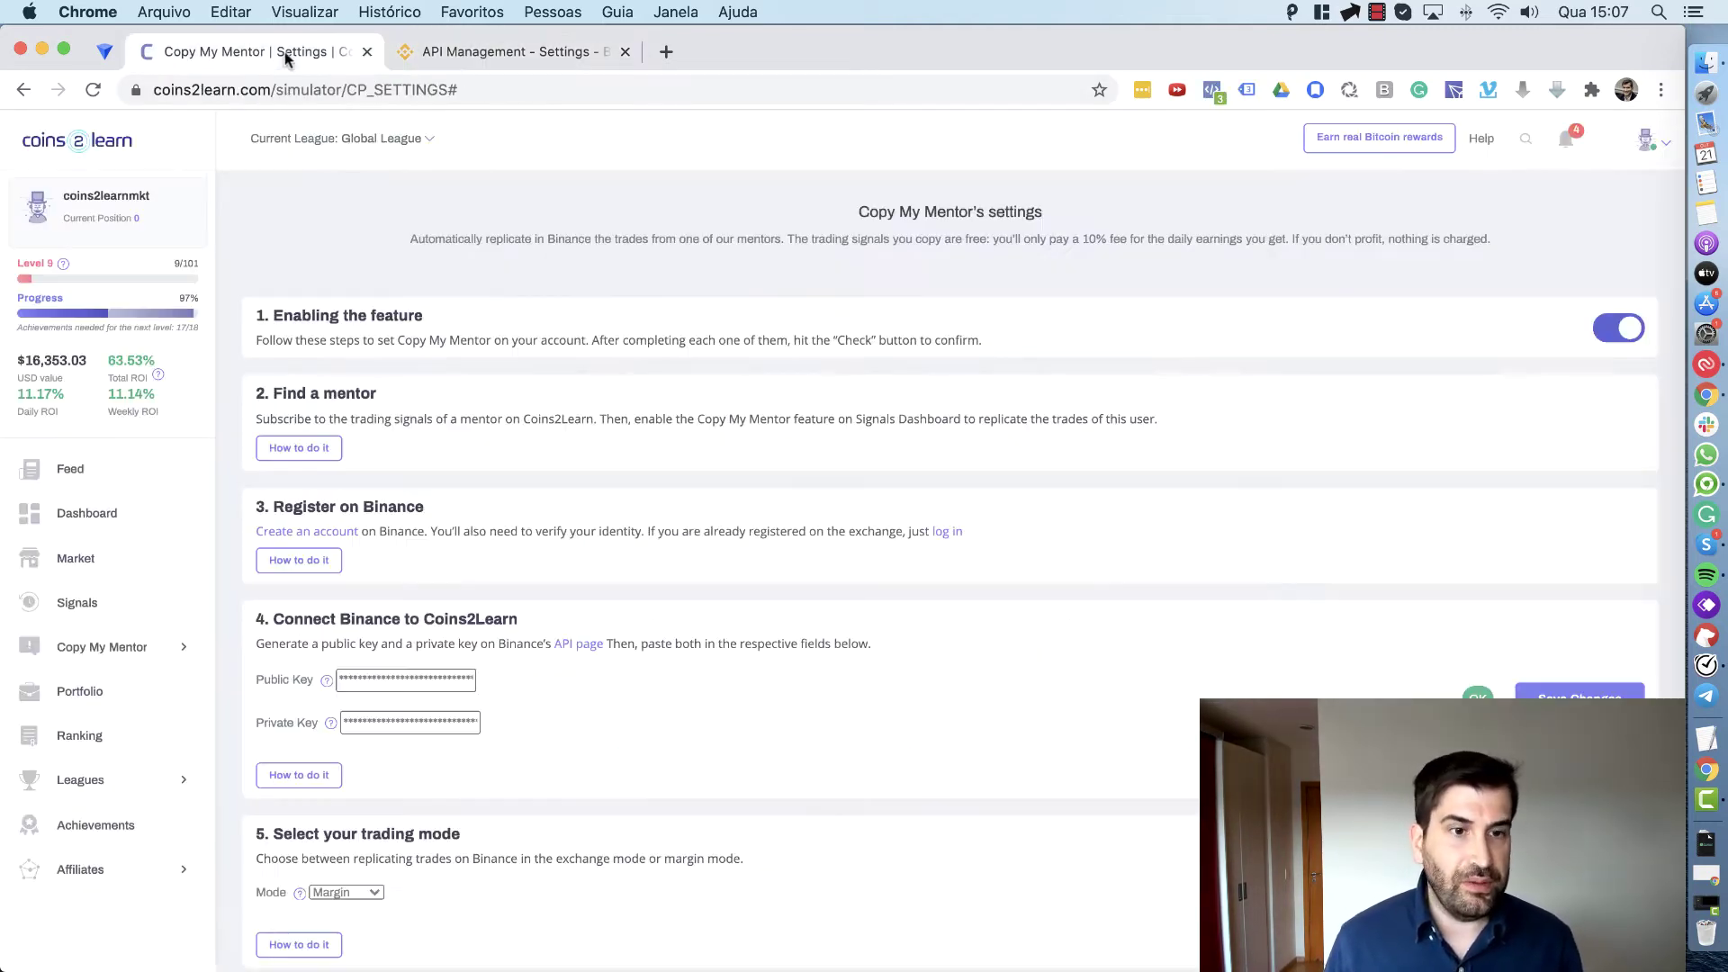
scroll(866, 490, down, 3)
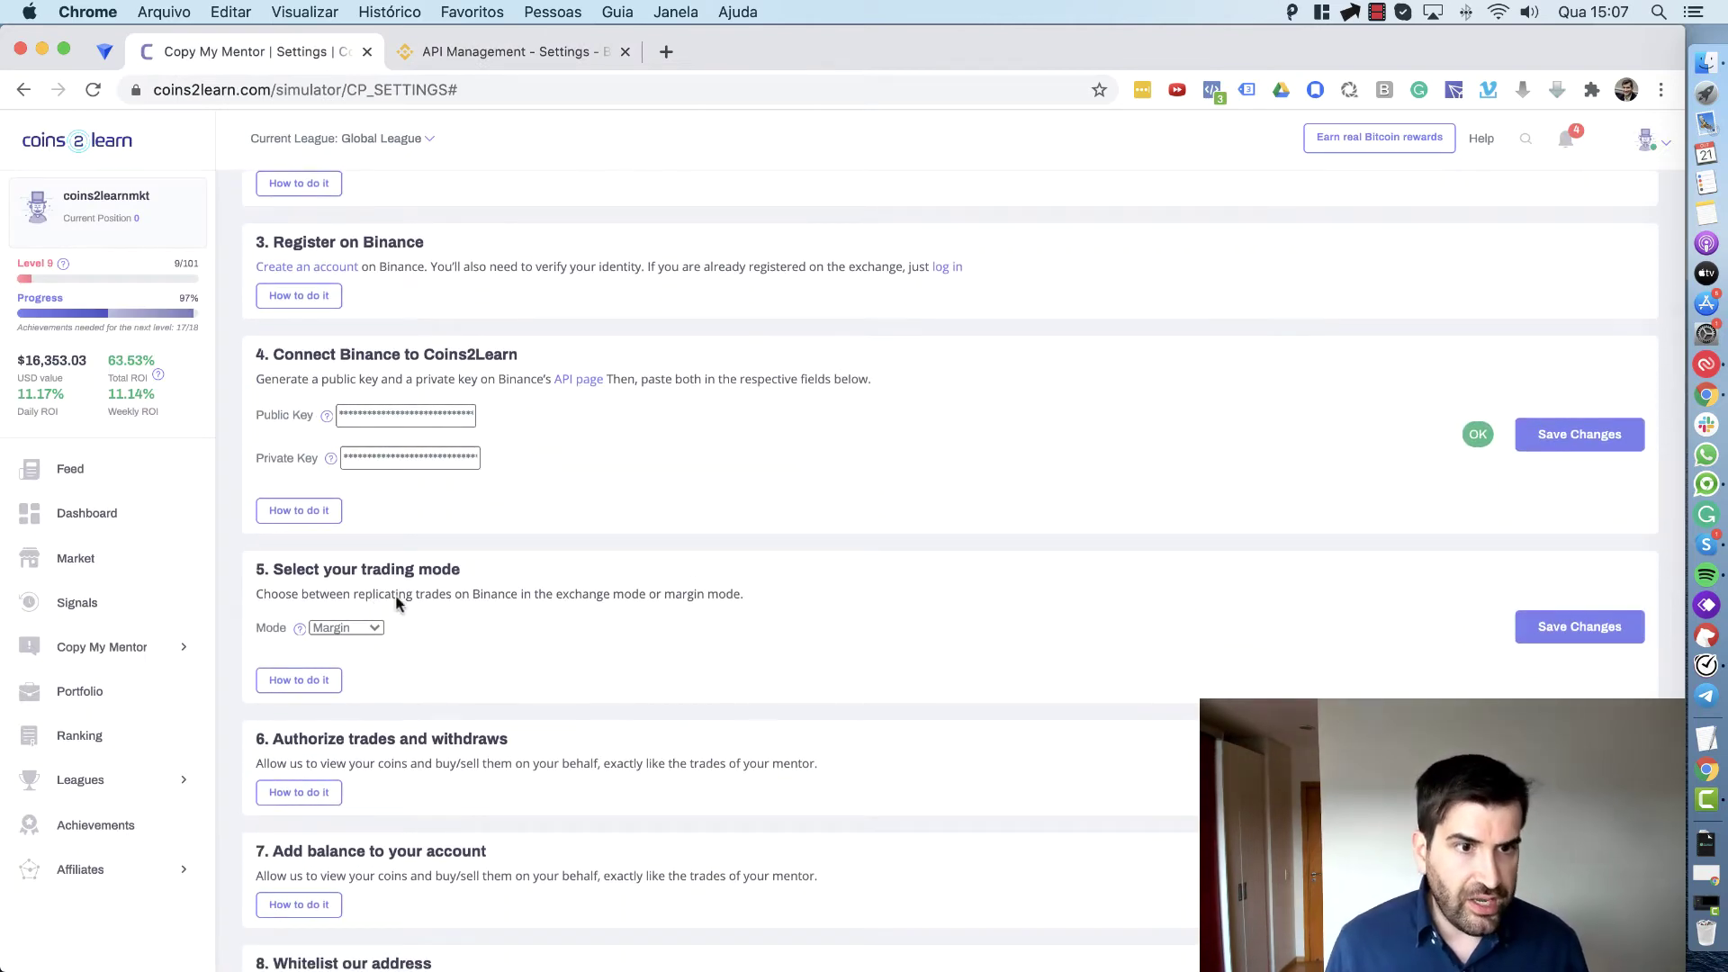
scroll(430, 594, down, 1)
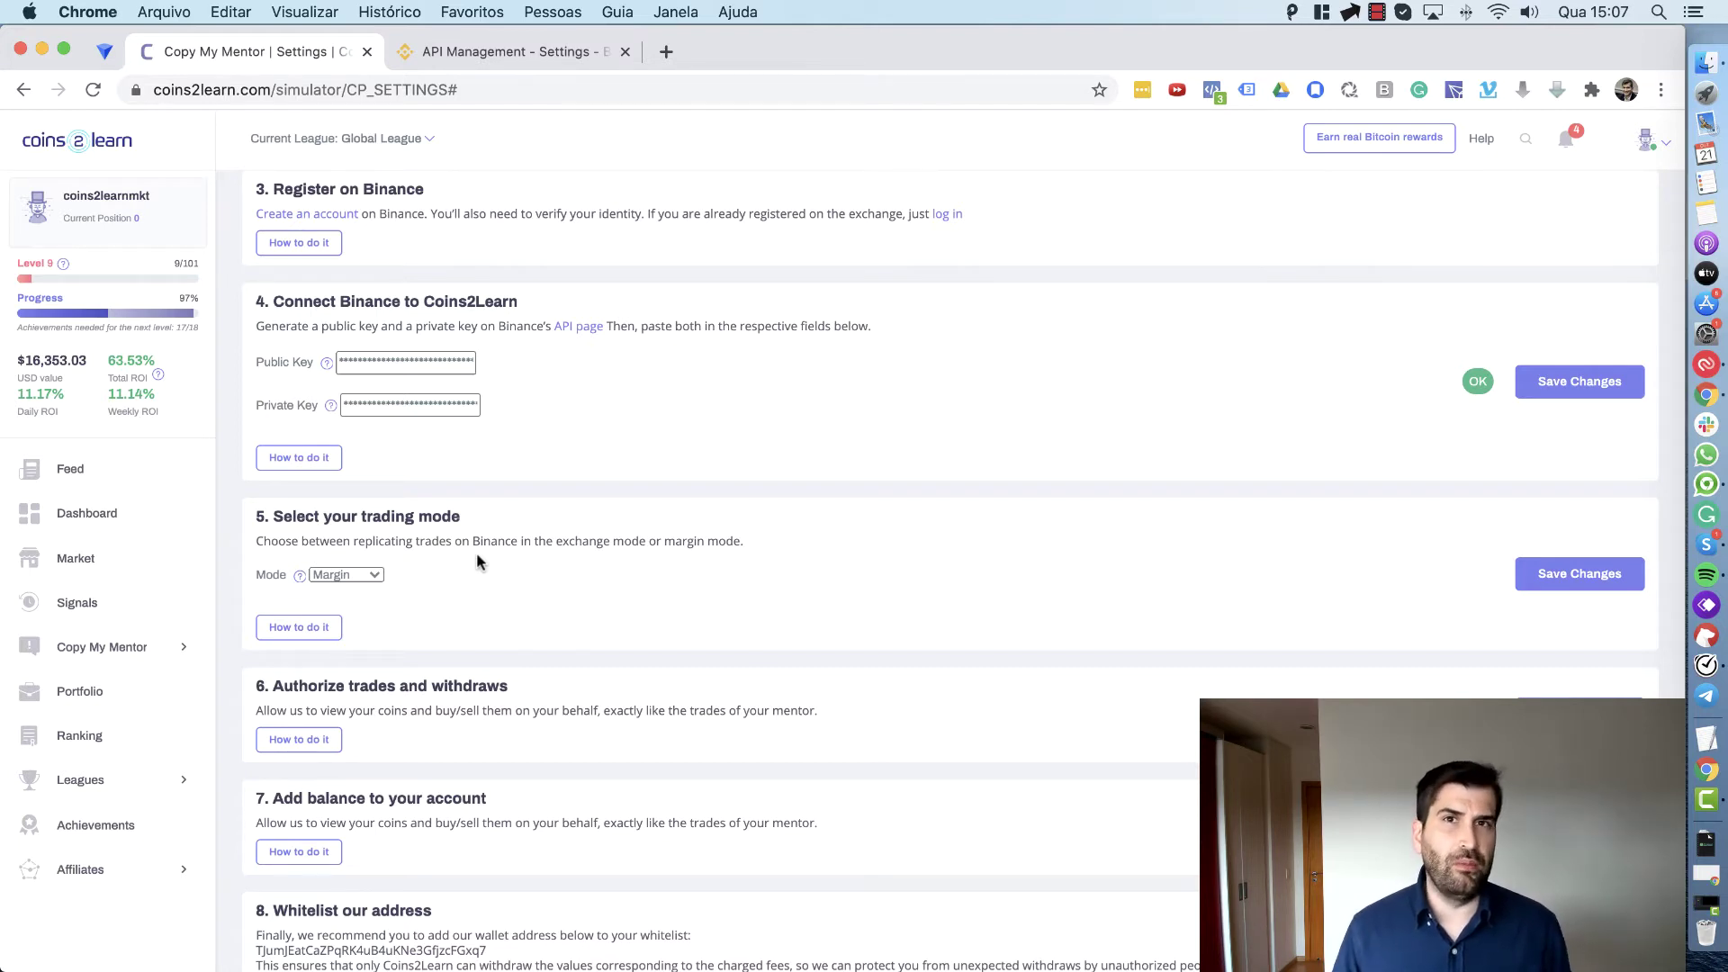
click(360, 574)
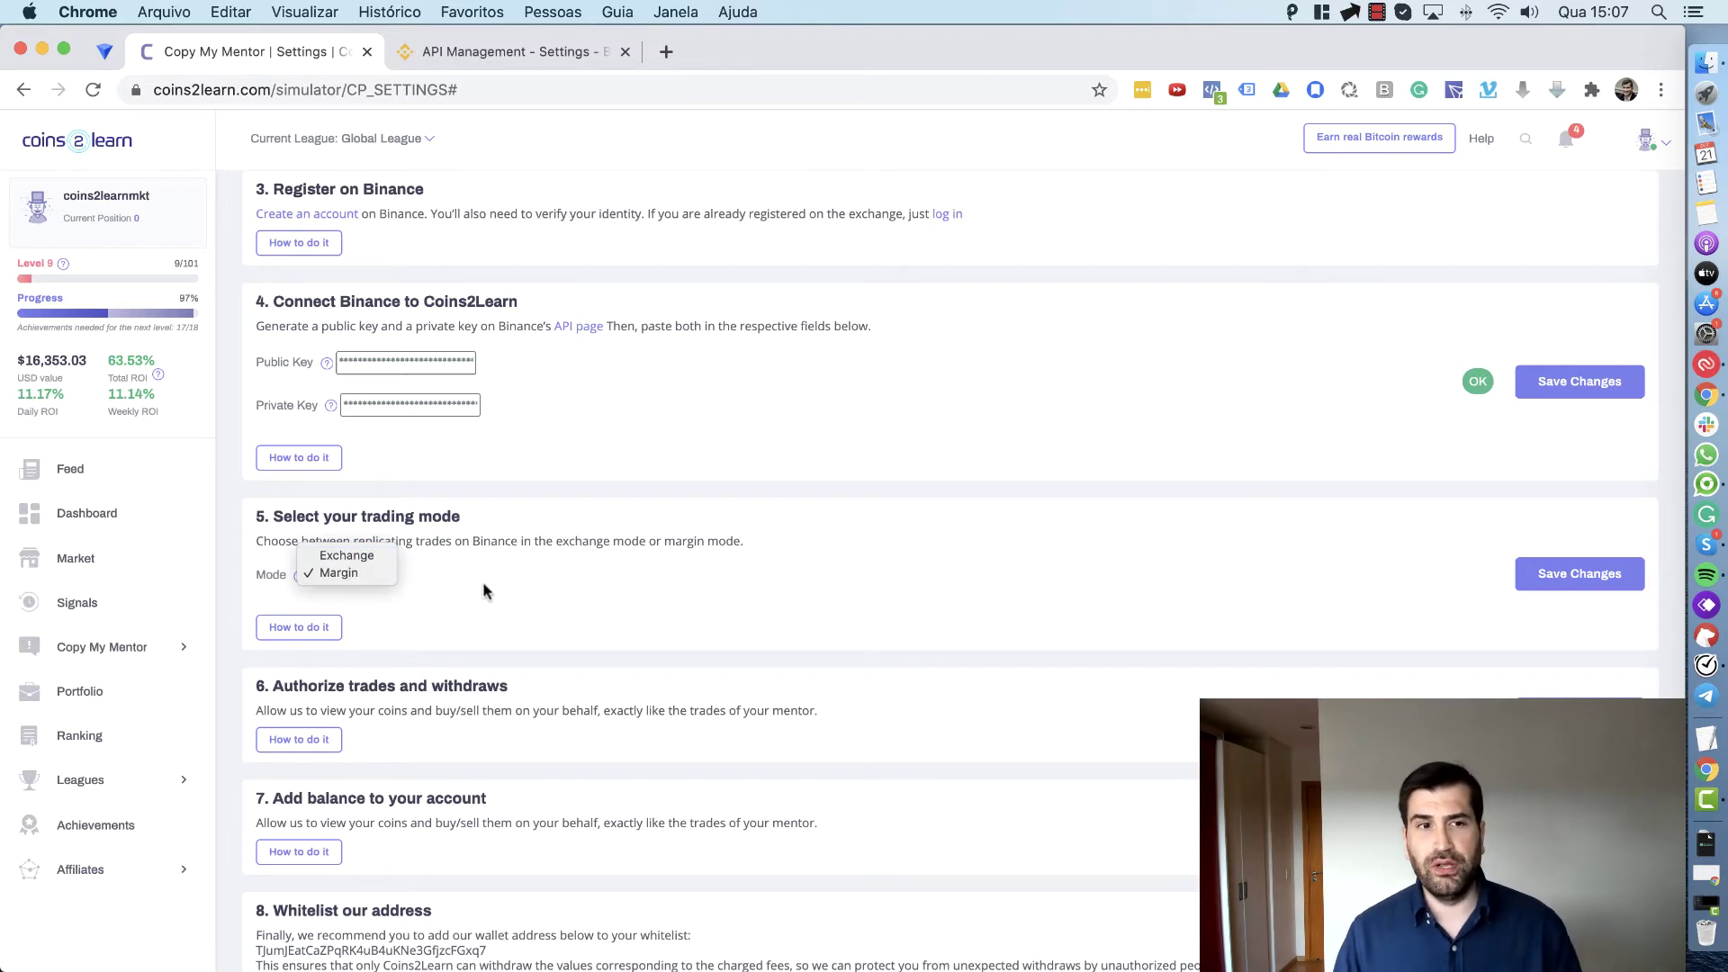
click(426, 583)
click(361, 575)
click(508, 575)
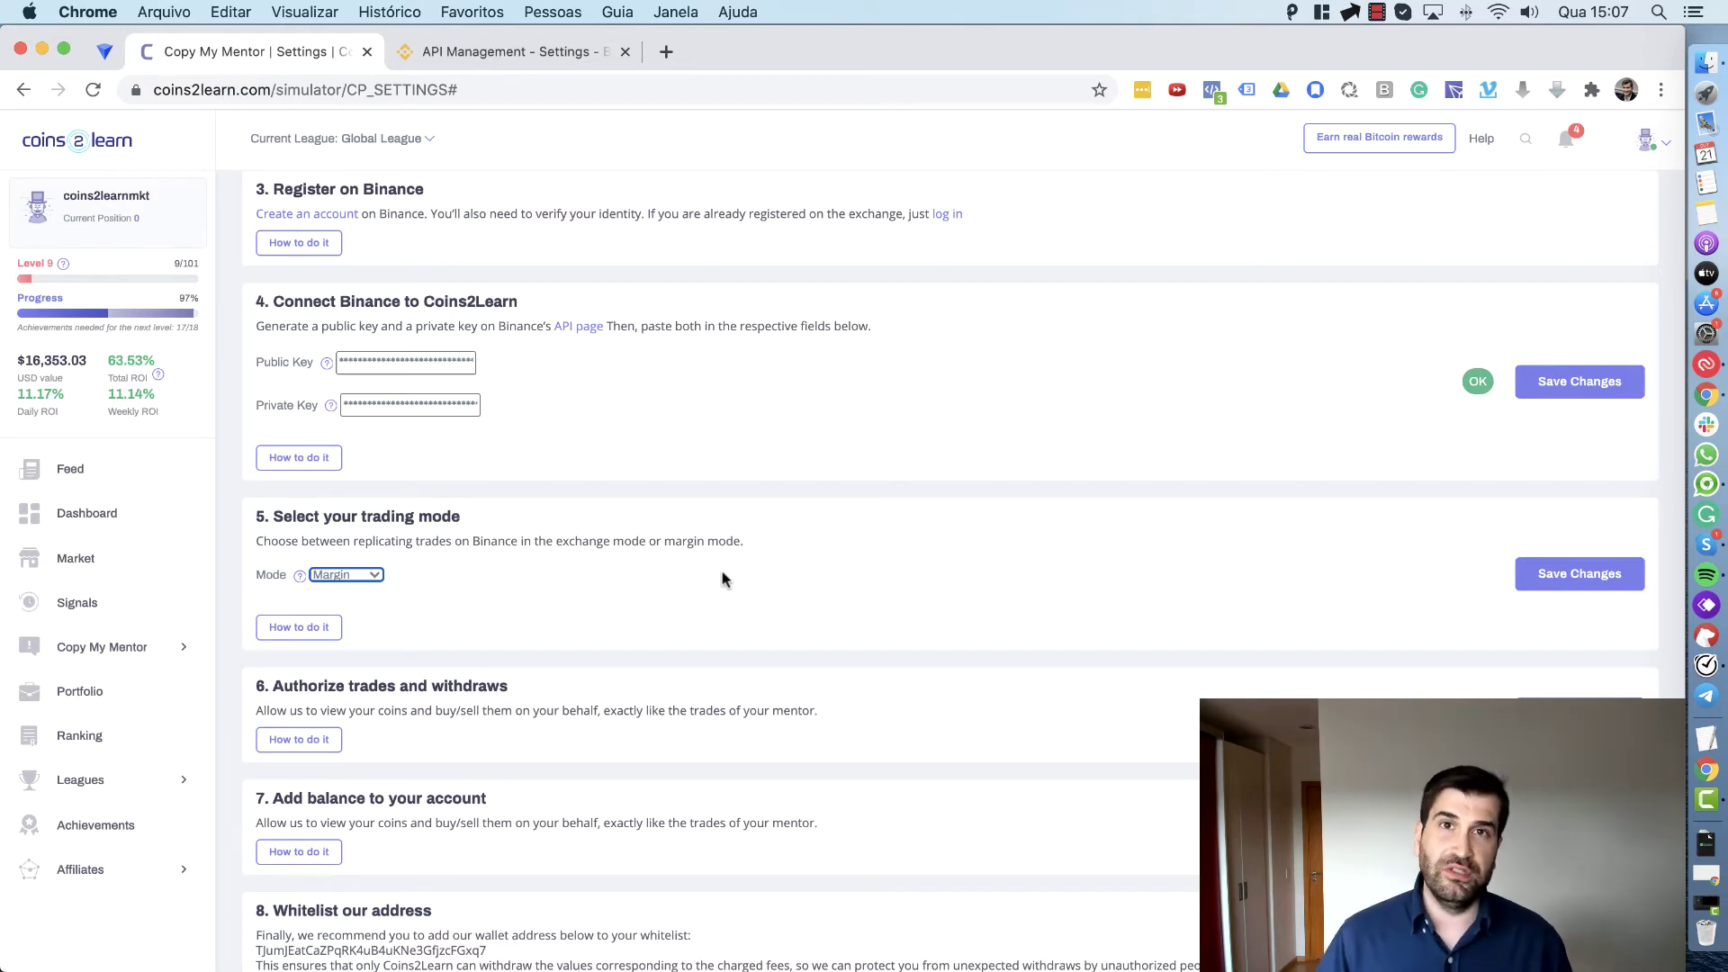
click(1596, 580)
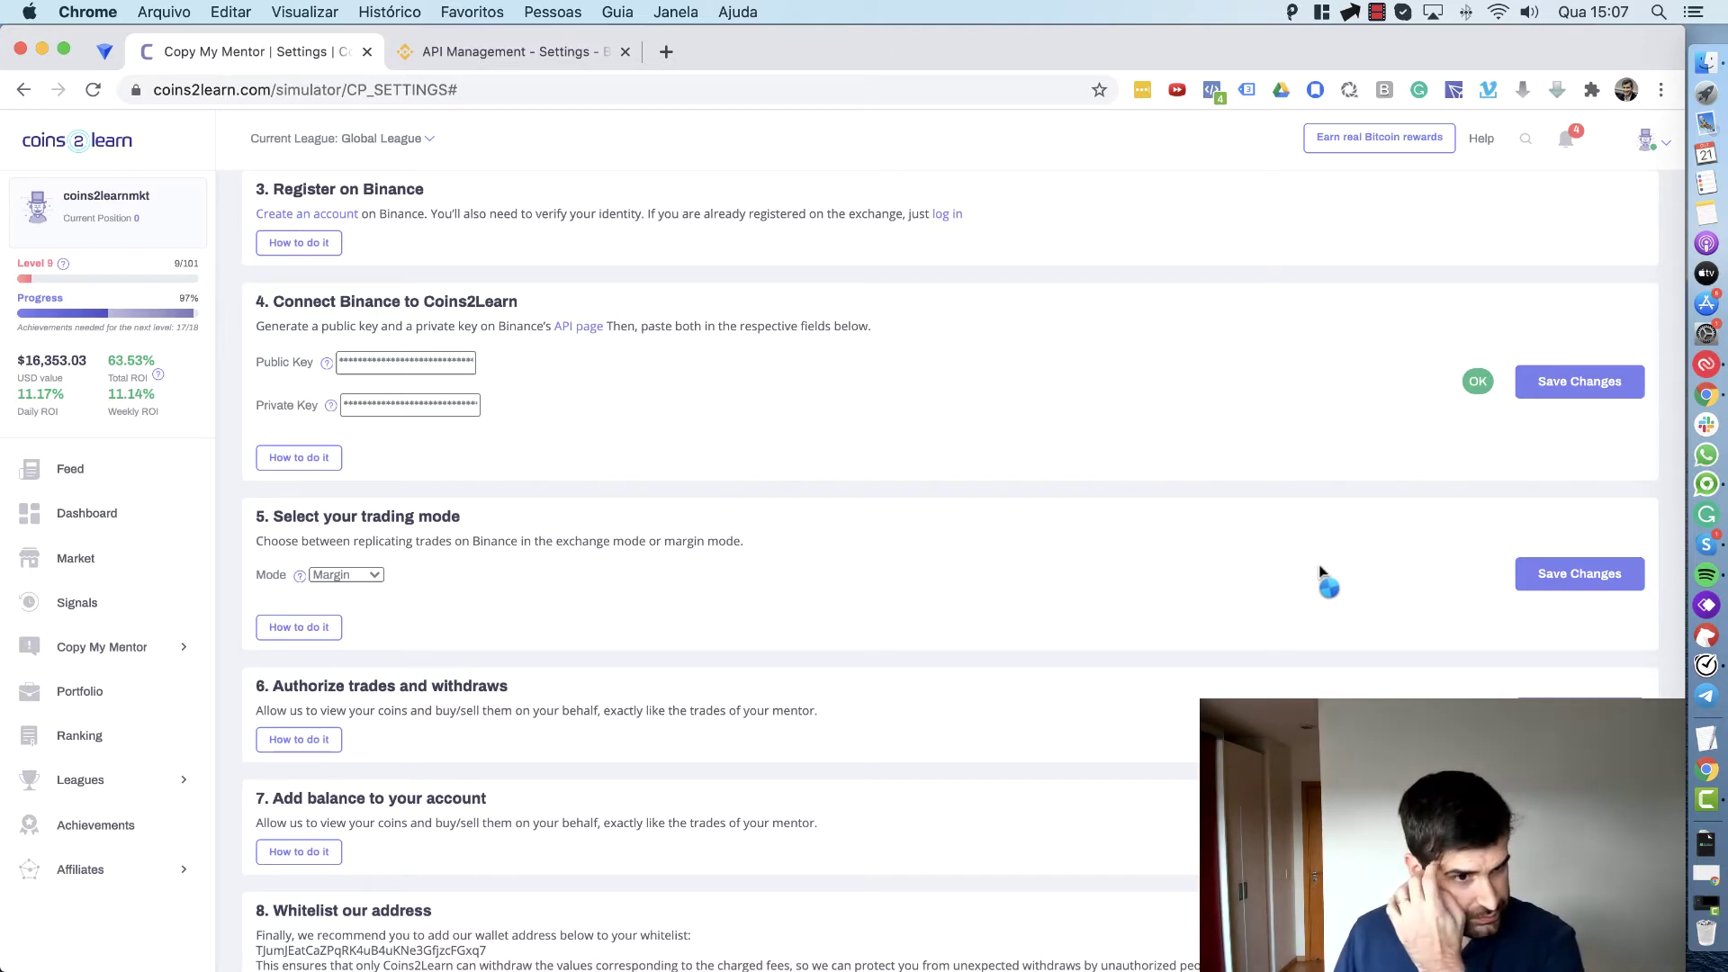
- Switch to Binance and restrict the Coins2Learn CopyTrade API key's access to trusted IPs only
click(514, 52)
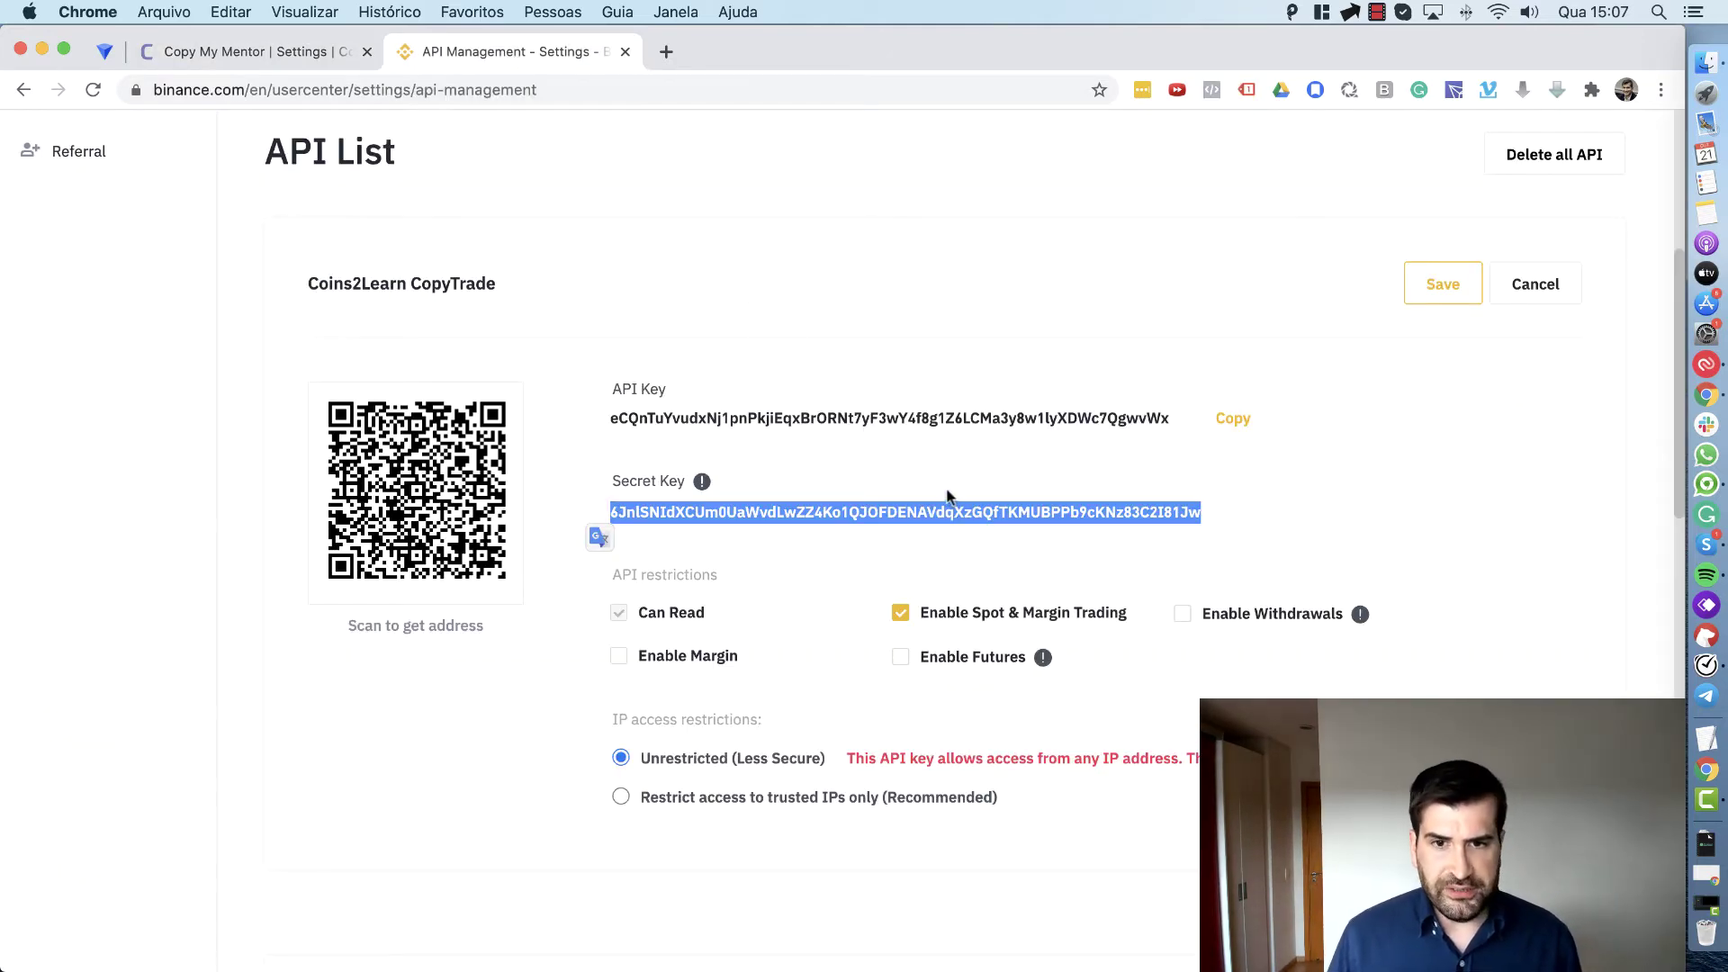
click(1007, 548)
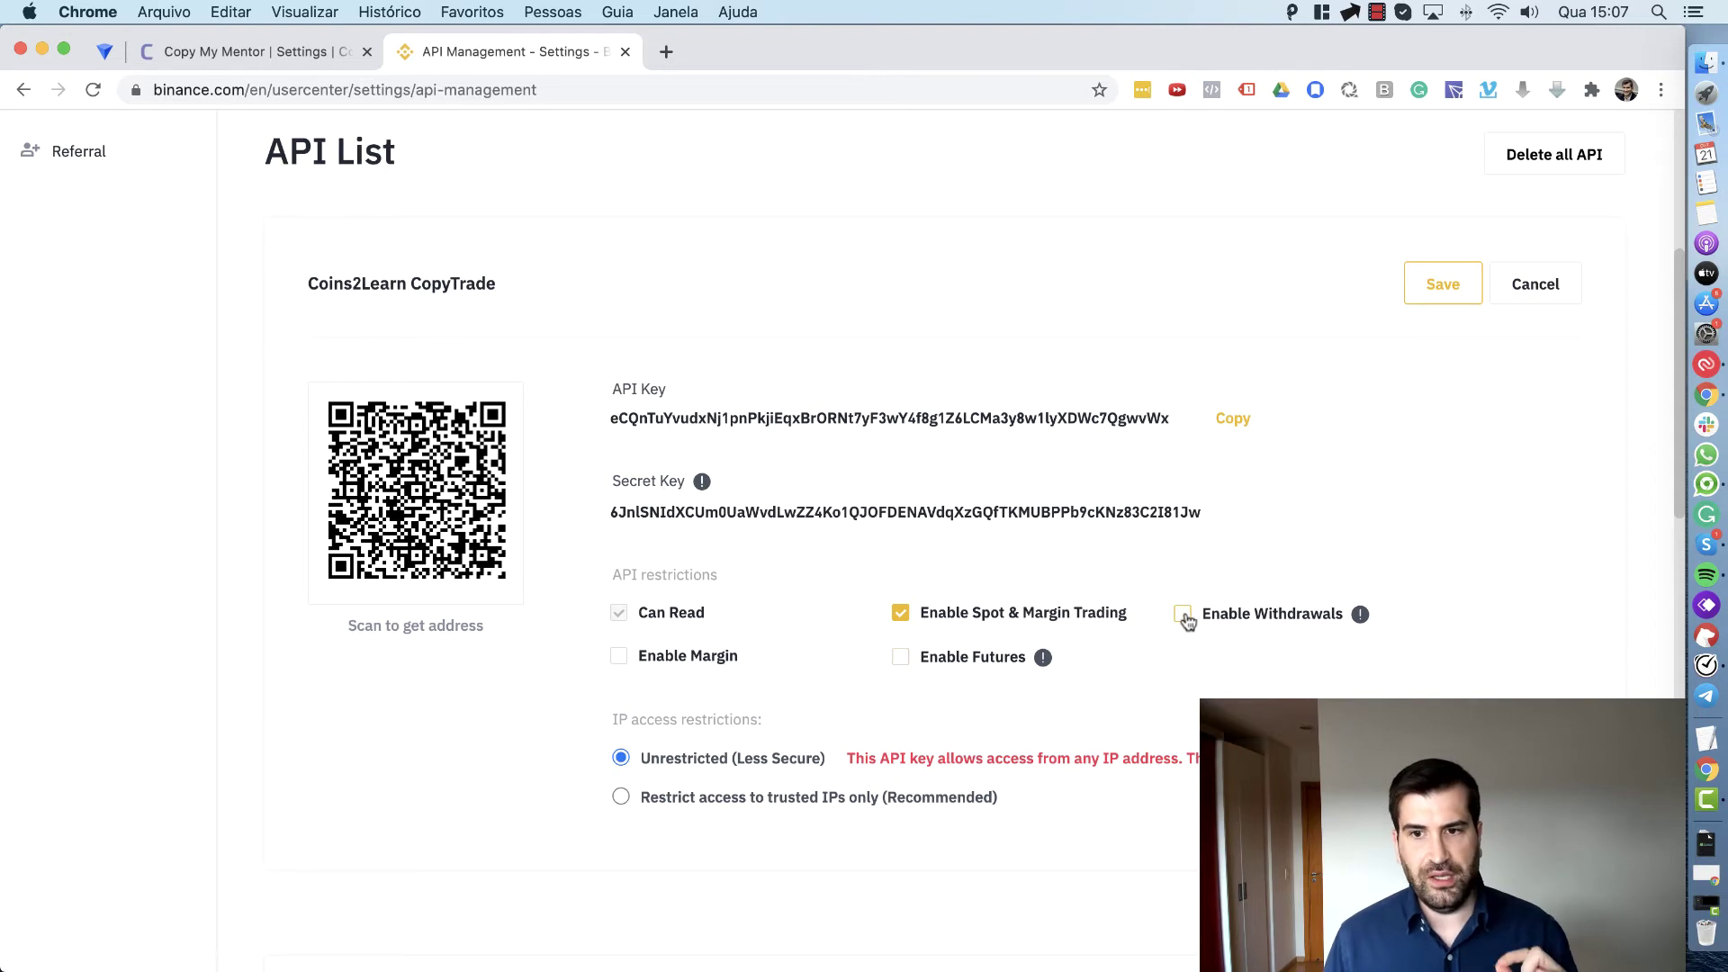
click(1183, 616)
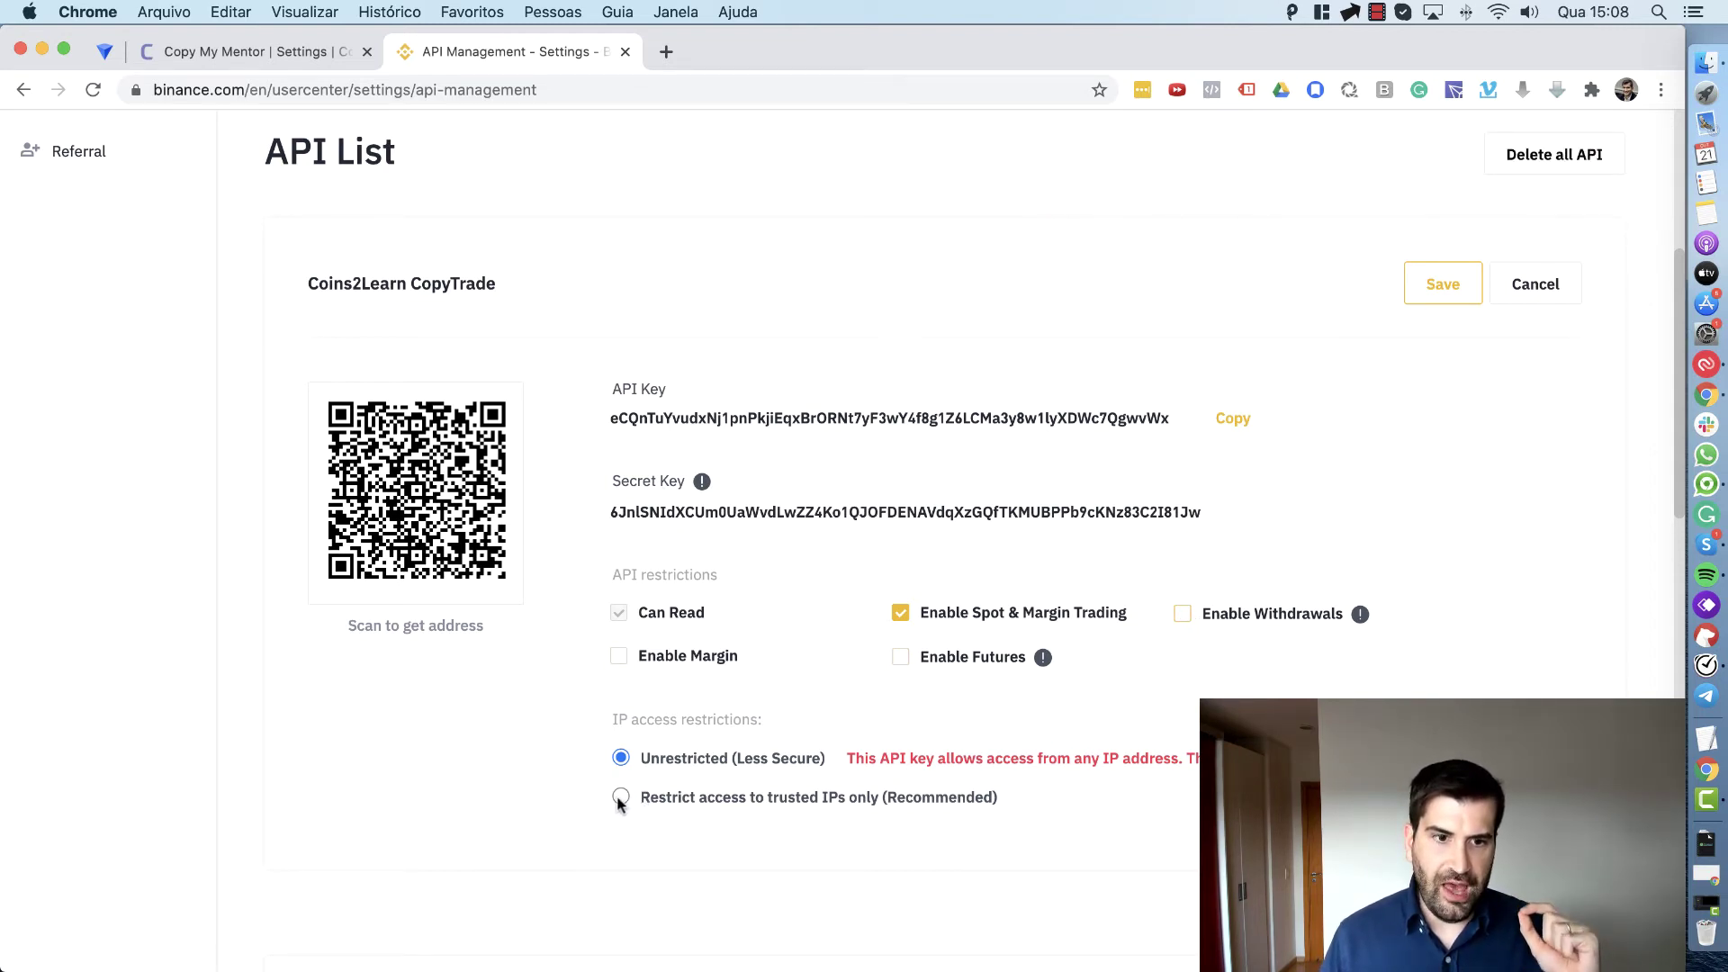
click(620, 799)
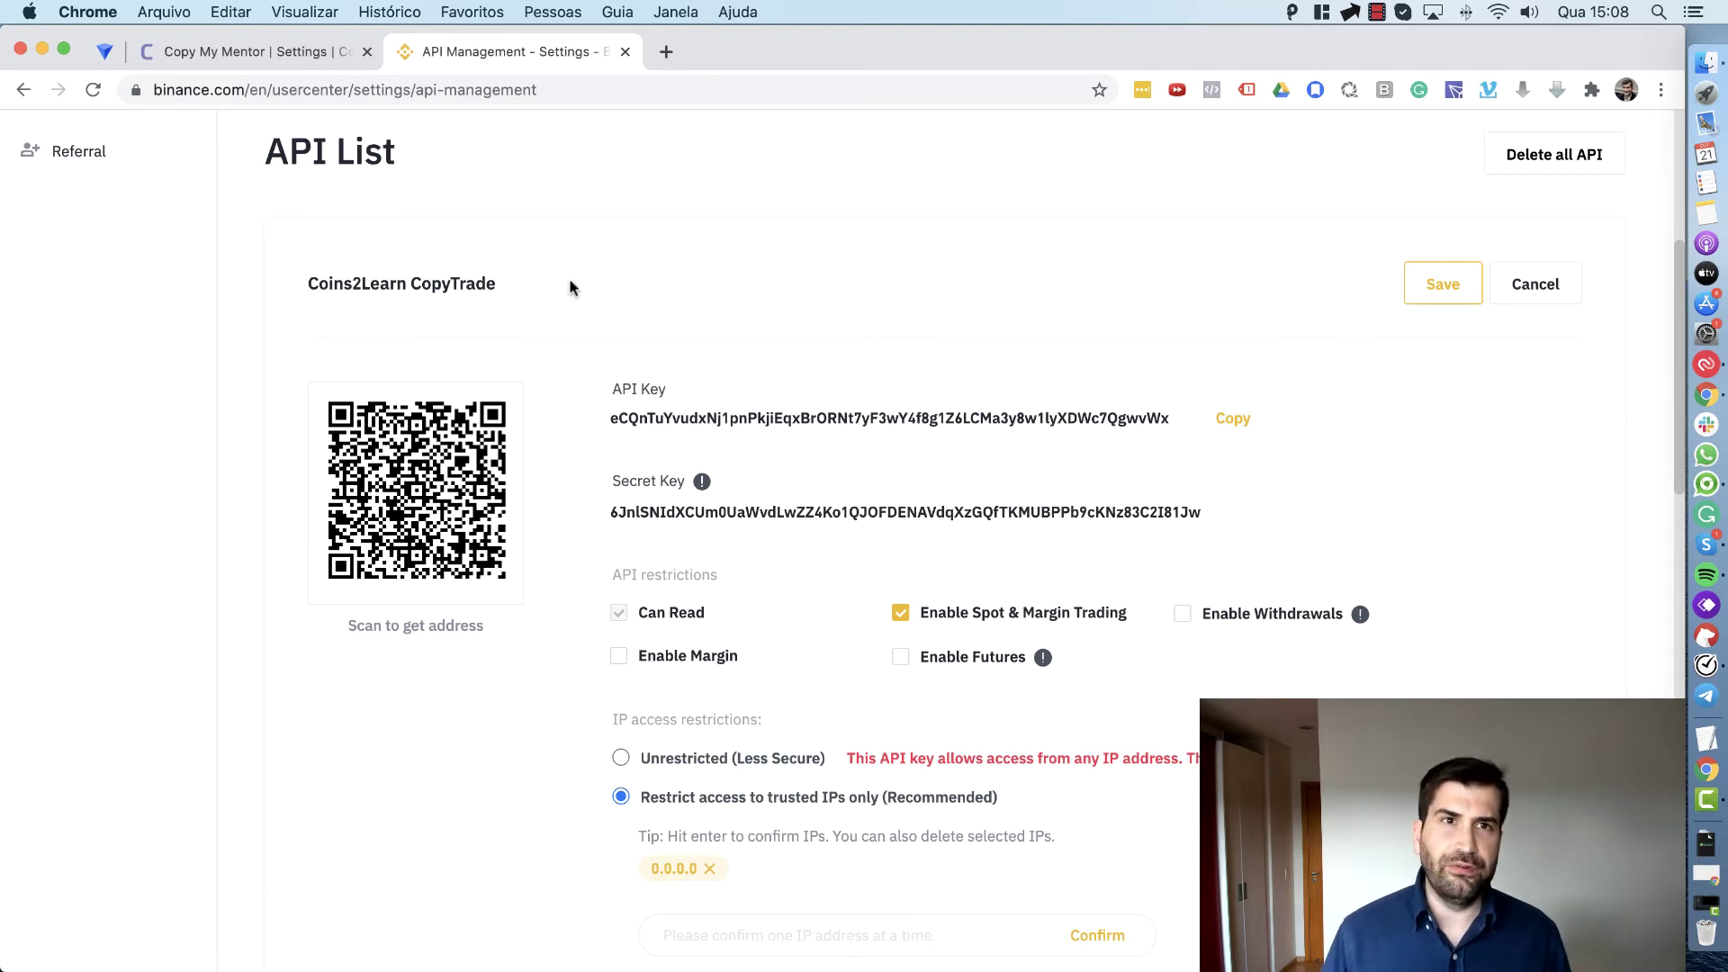
- Copy the IP 100.21.130.132 from the Coins2Learn instructions for authorizing trades and withdraws, and add it to the Binance key's trusted IPs
click(258, 51)
scroll(781, 459, down, 2)
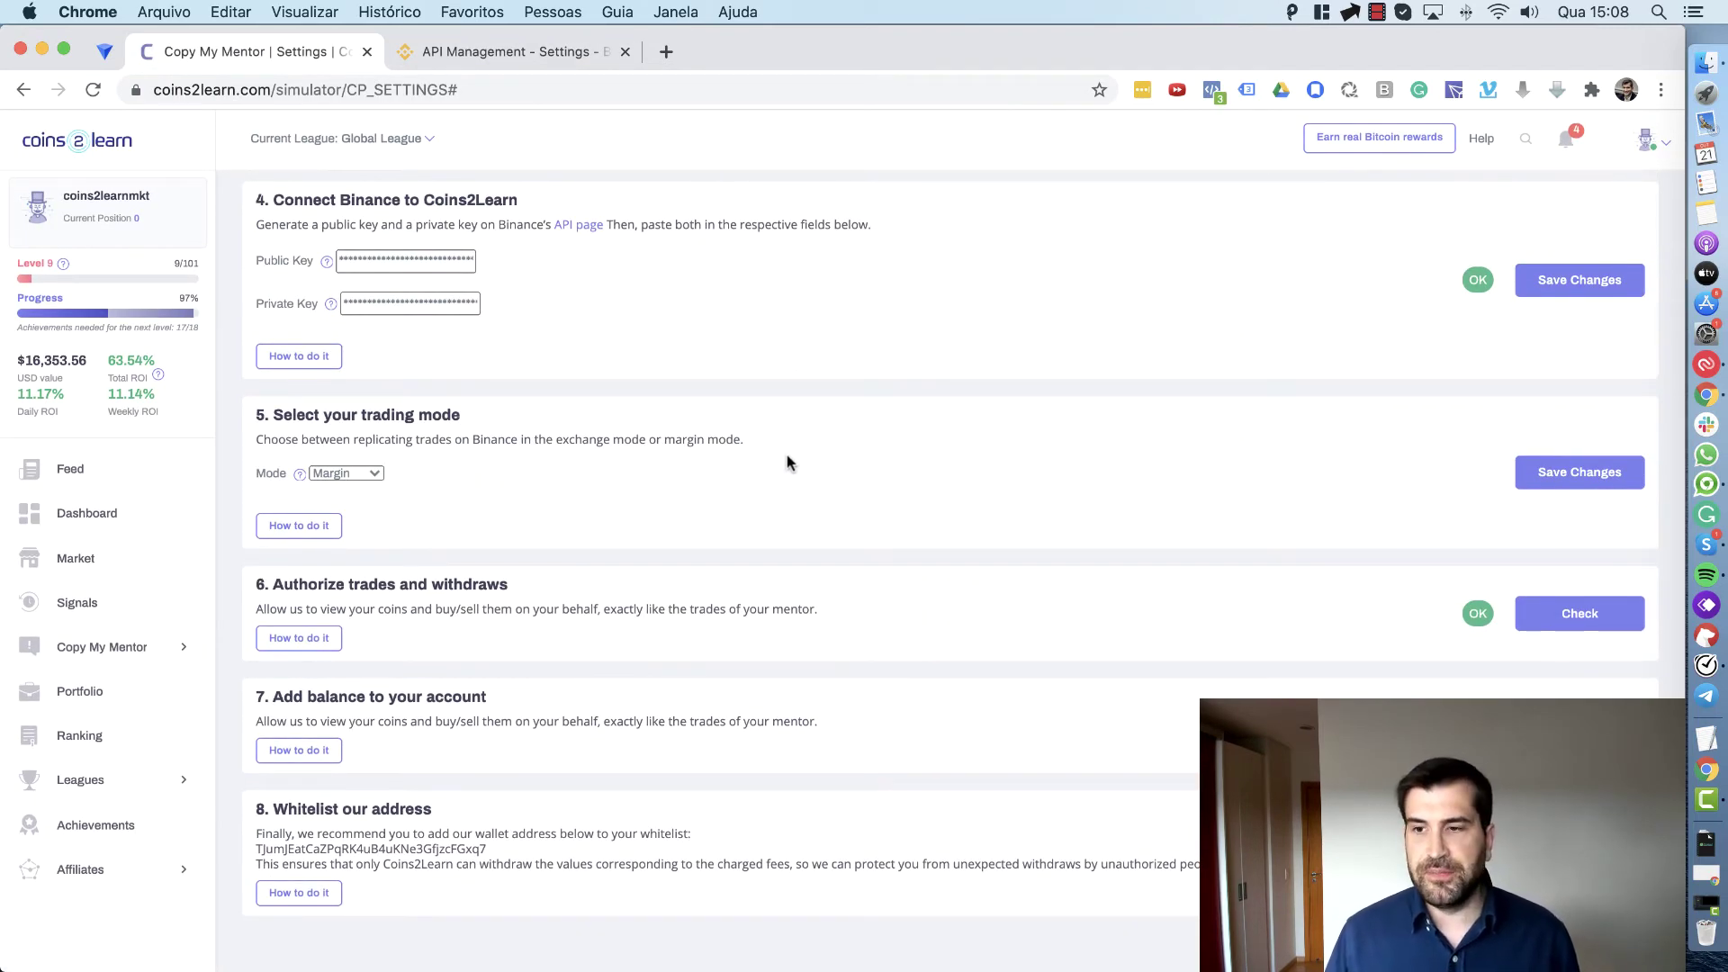
click(299, 639)
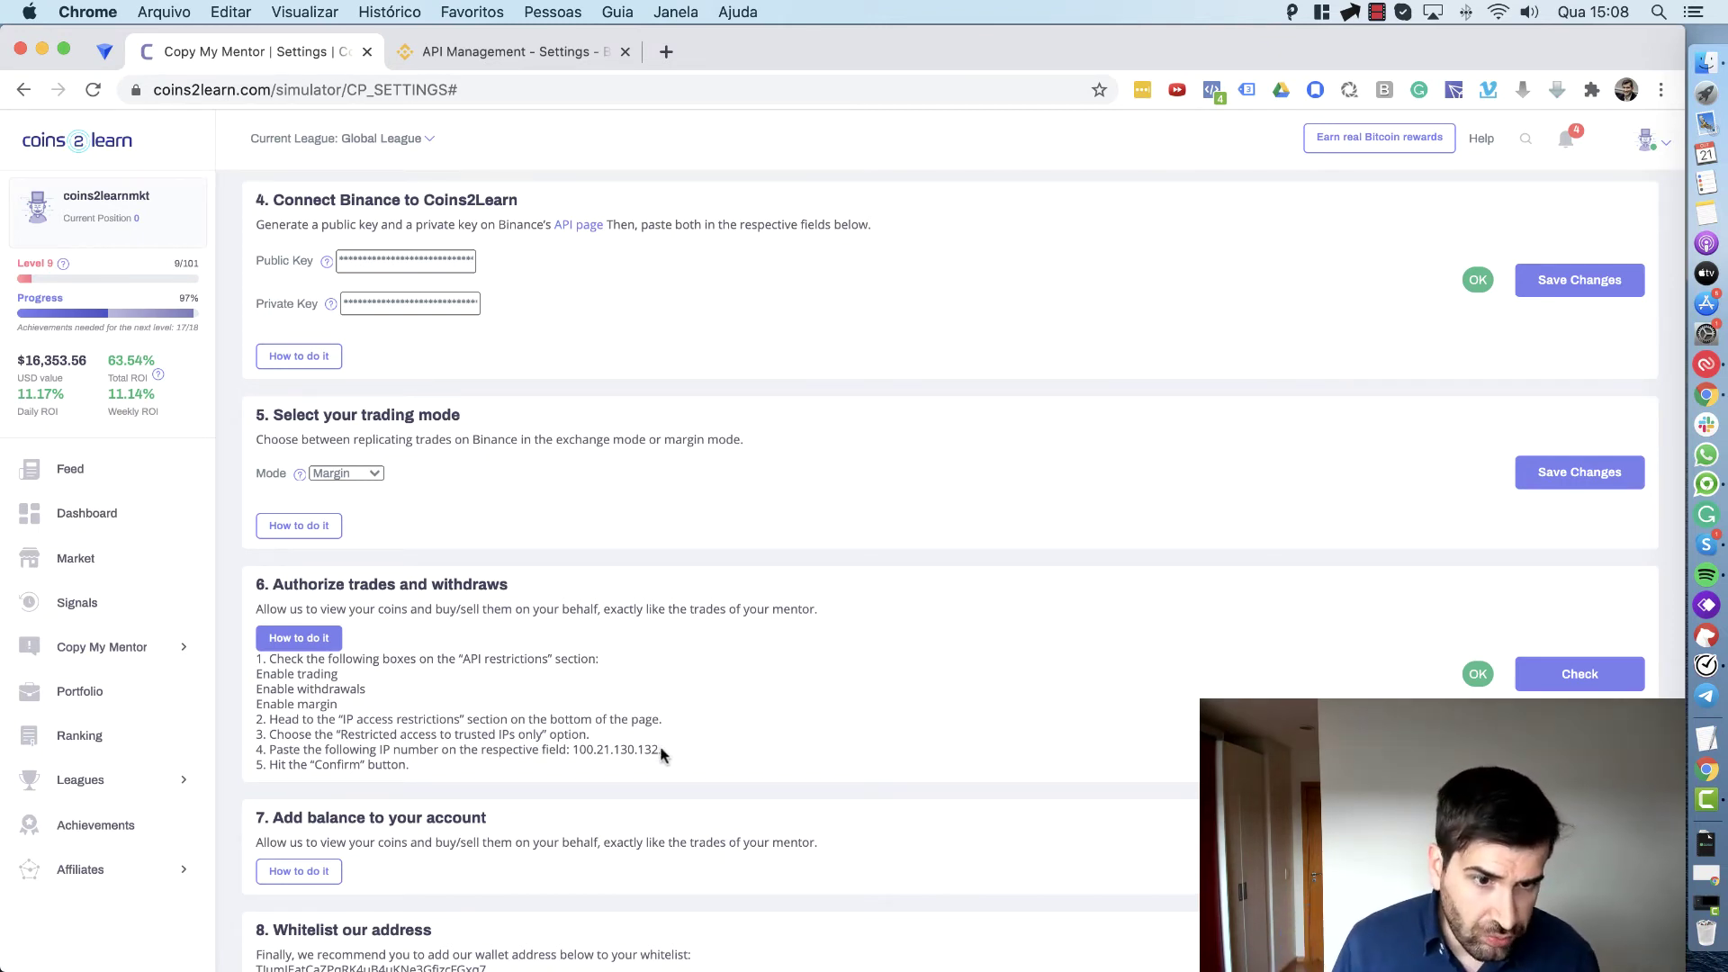
drag(664, 752, 595, 754)
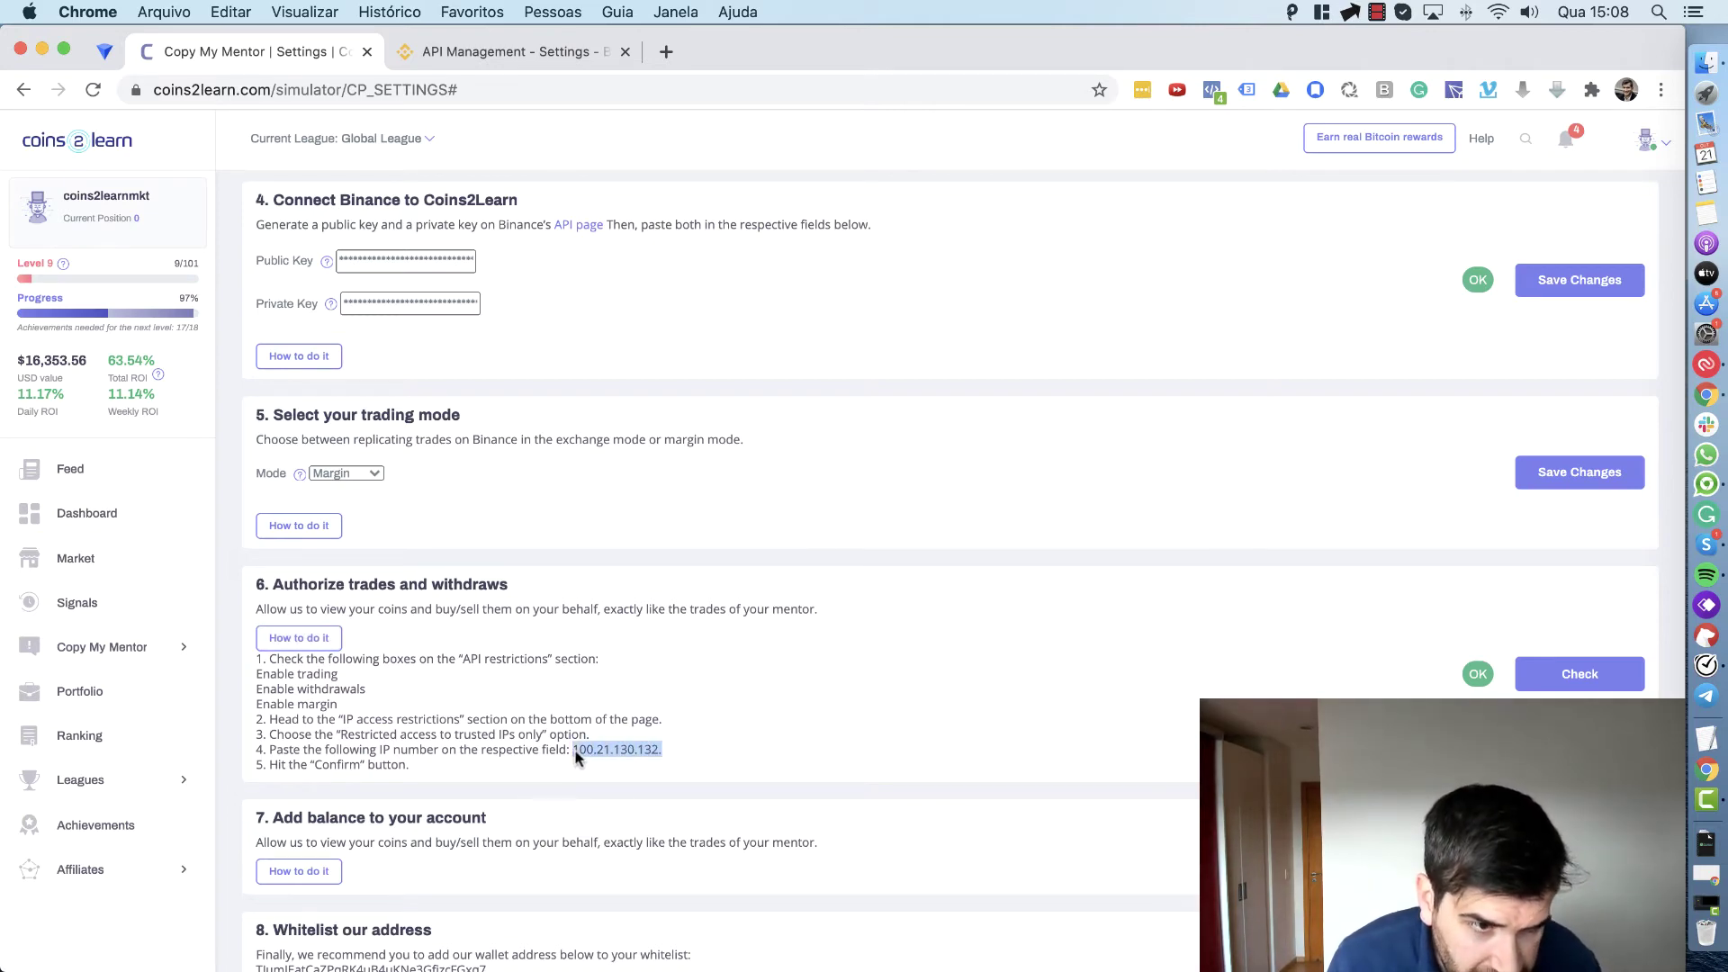
click(441, 52)
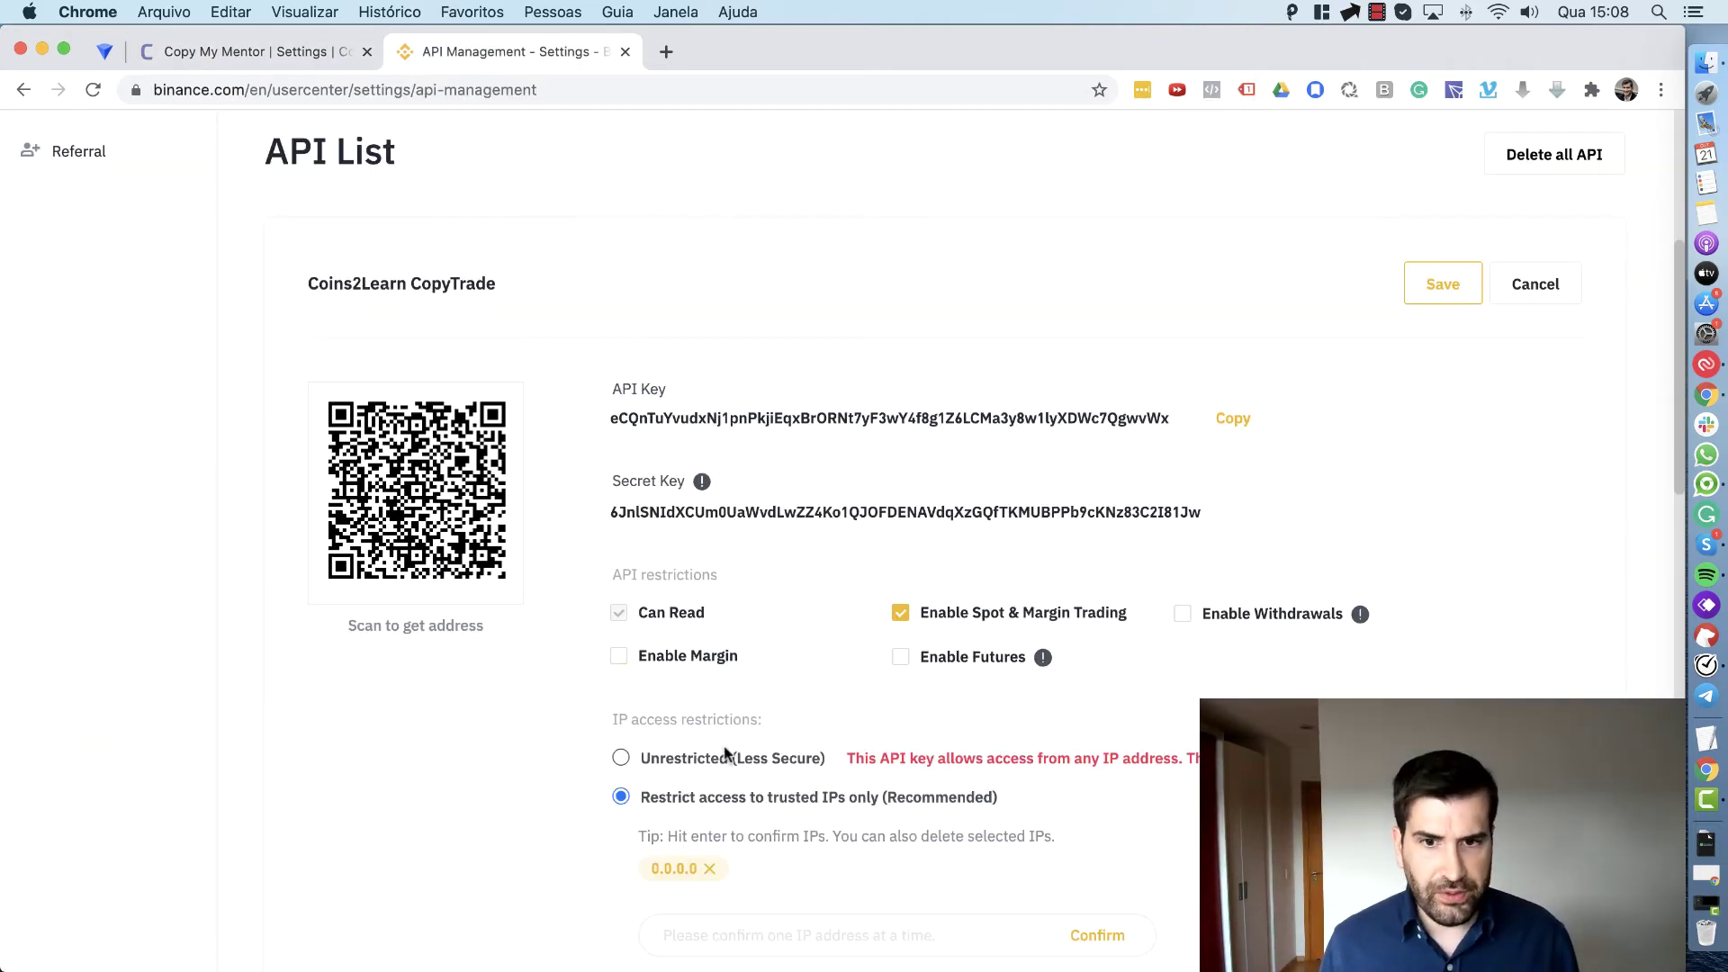
scroll(725, 753, down, 3)
click(849, 796)
text(100.21.130.132.)
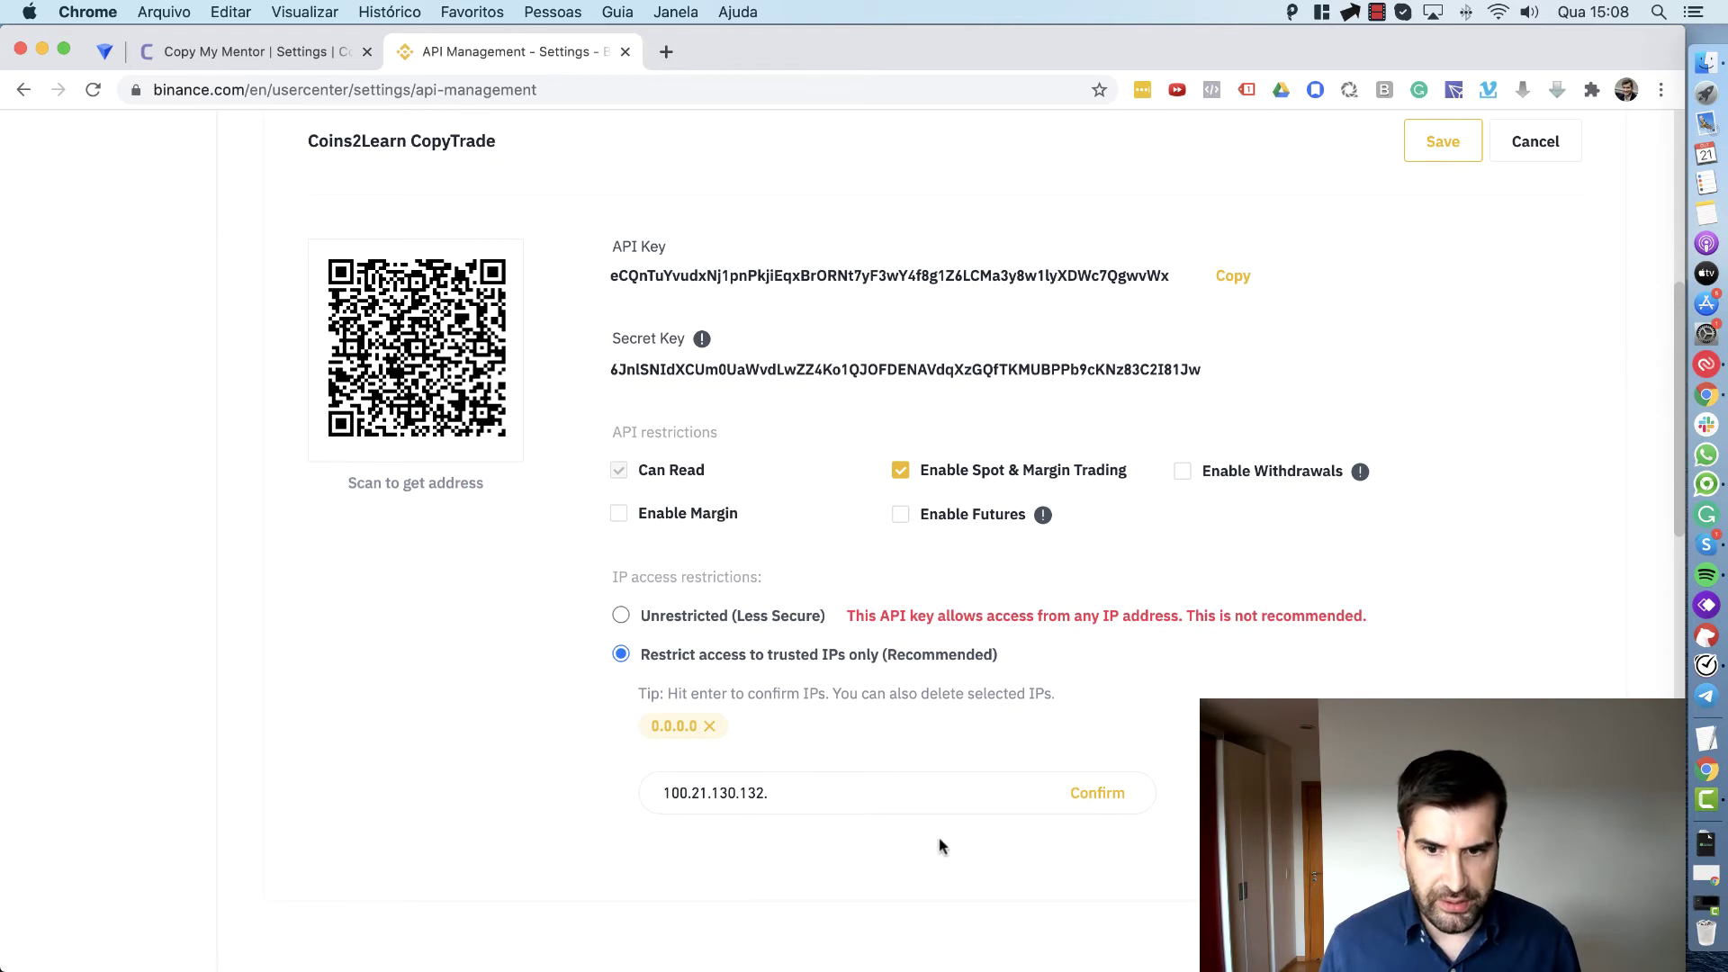
click(1094, 794)
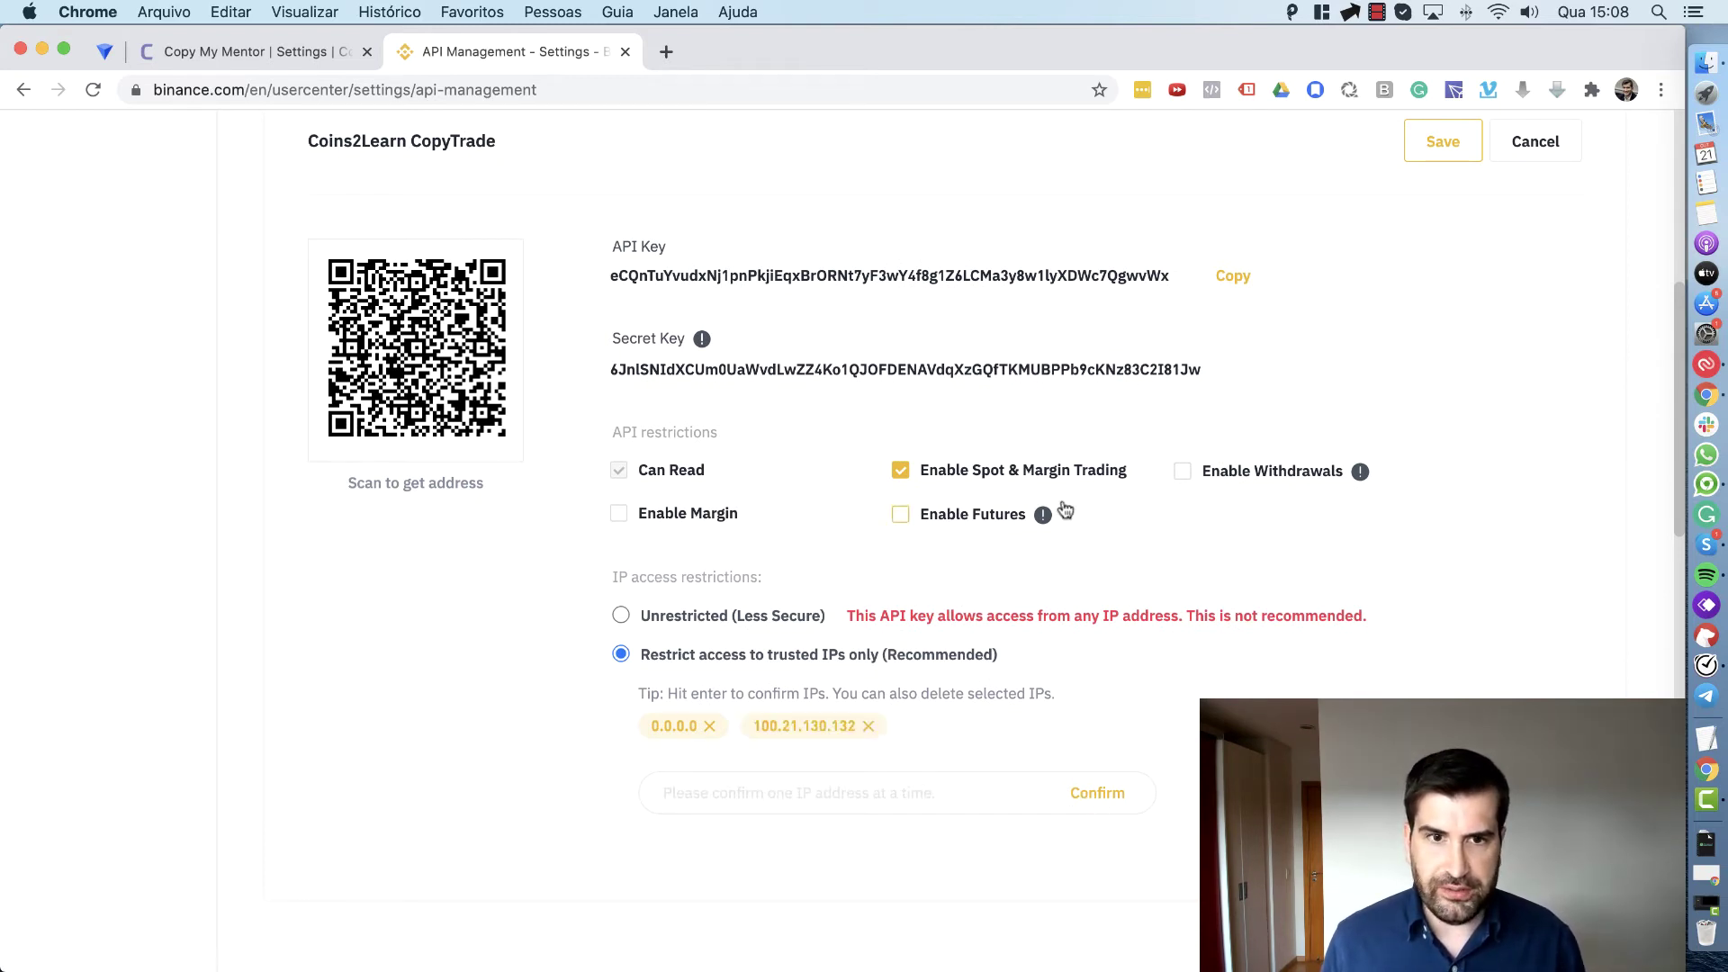
- Enable Withdrawals, Margin and Futures in the API restrictions of the Coins2Learn CopyTrade key
click(1184, 475)
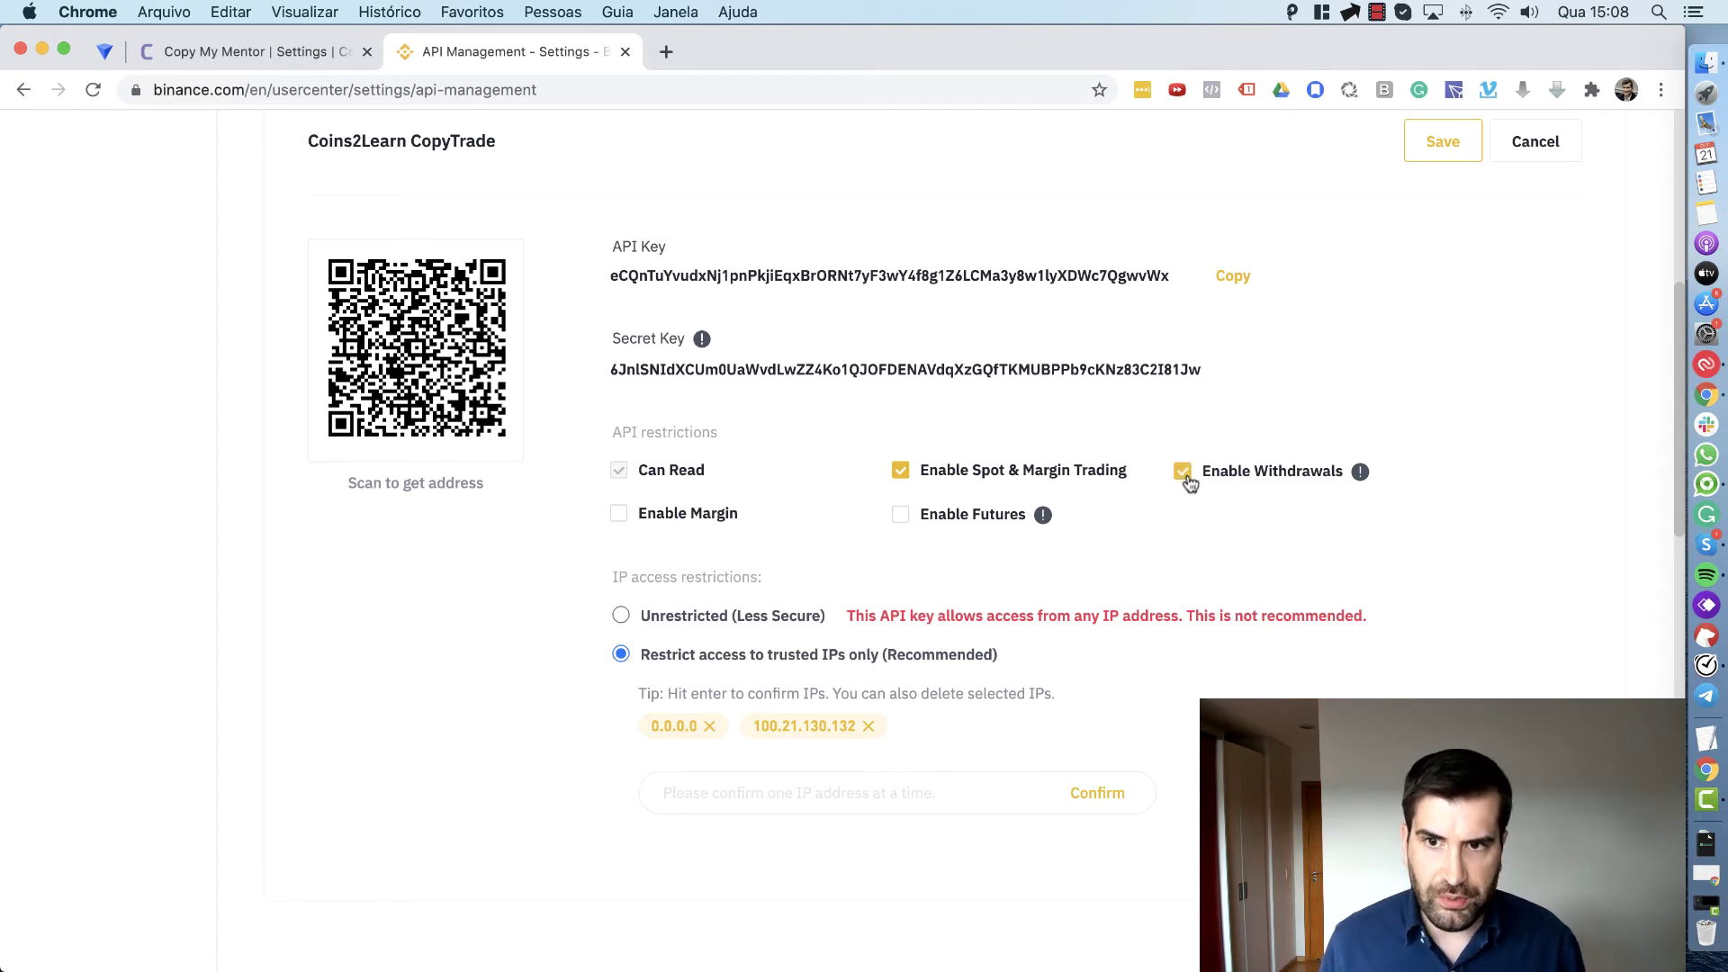
click(621, 515)
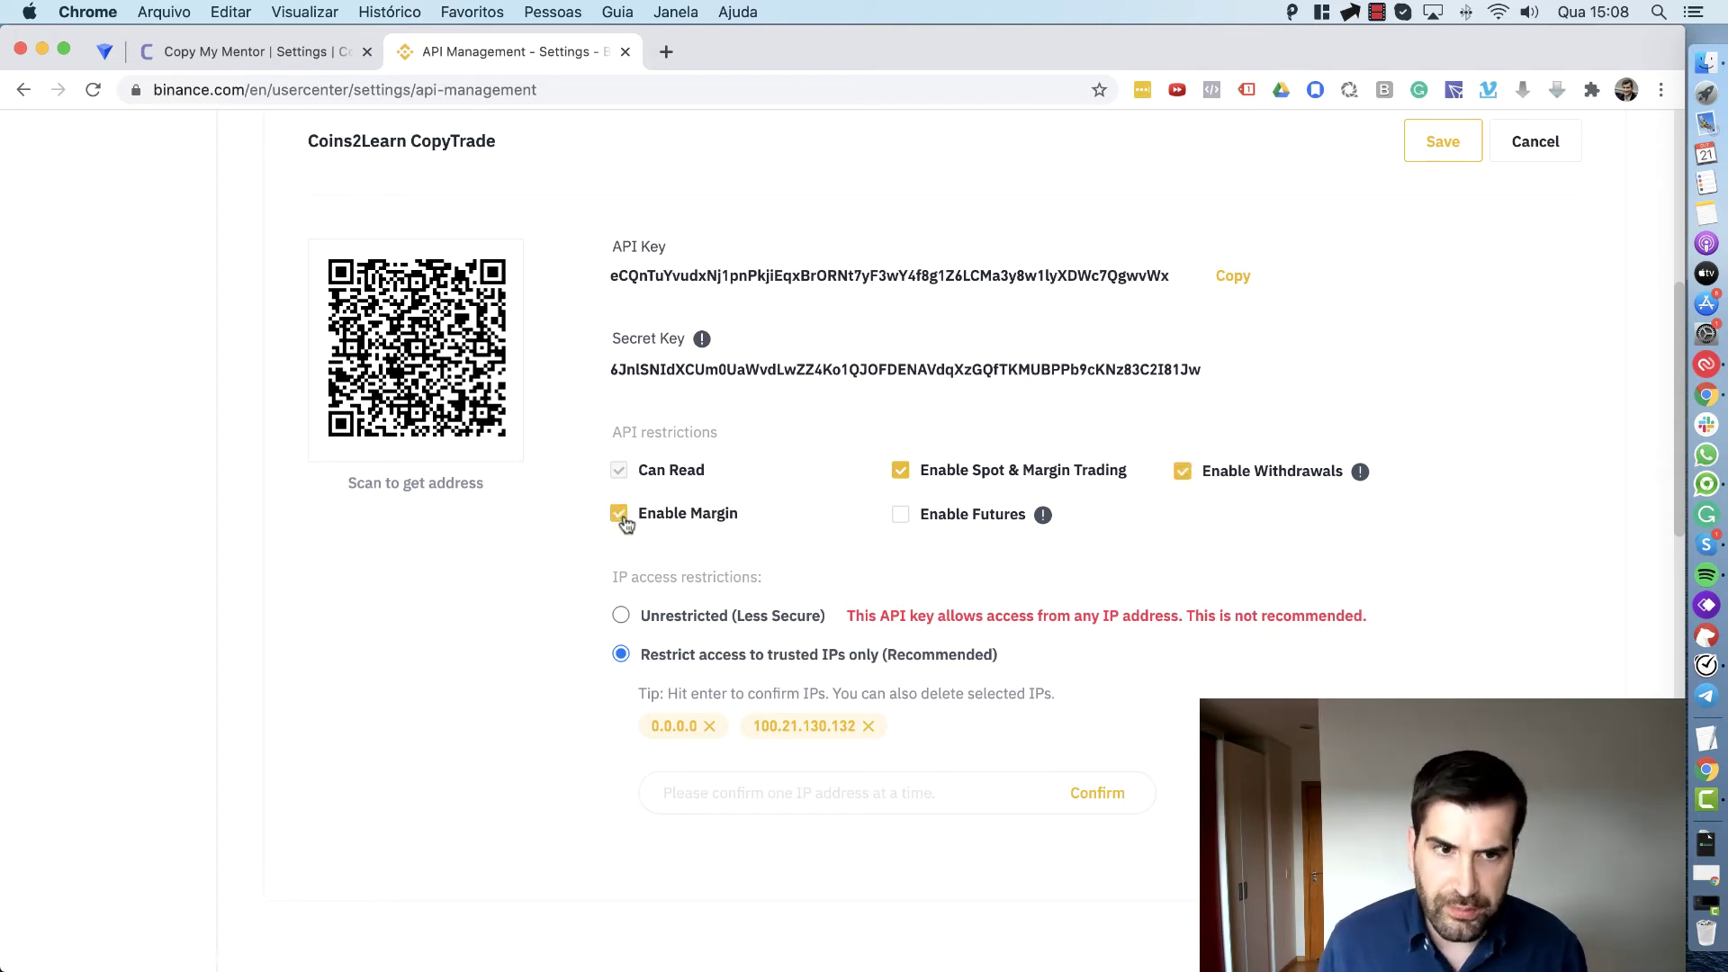
click(900, 516)
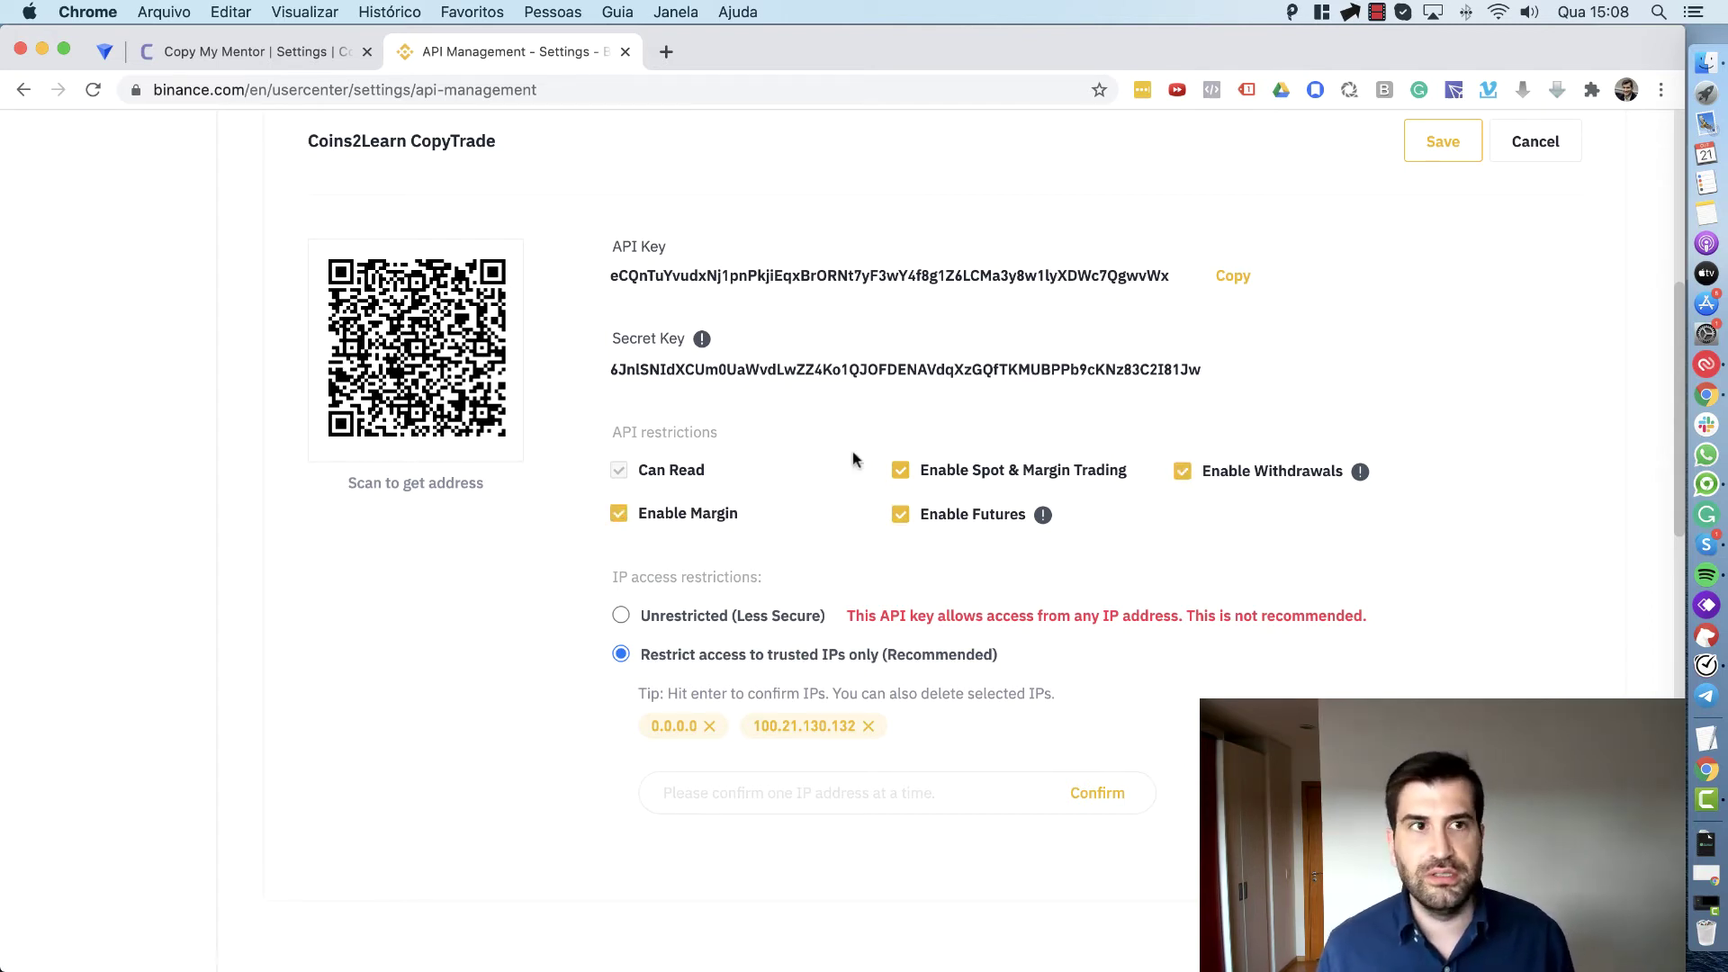
- Run the check for the "Authorize trades and withdraws" section in the Coins2Learn settings
click(300, 53)
scroll(723, 596, down, 3)
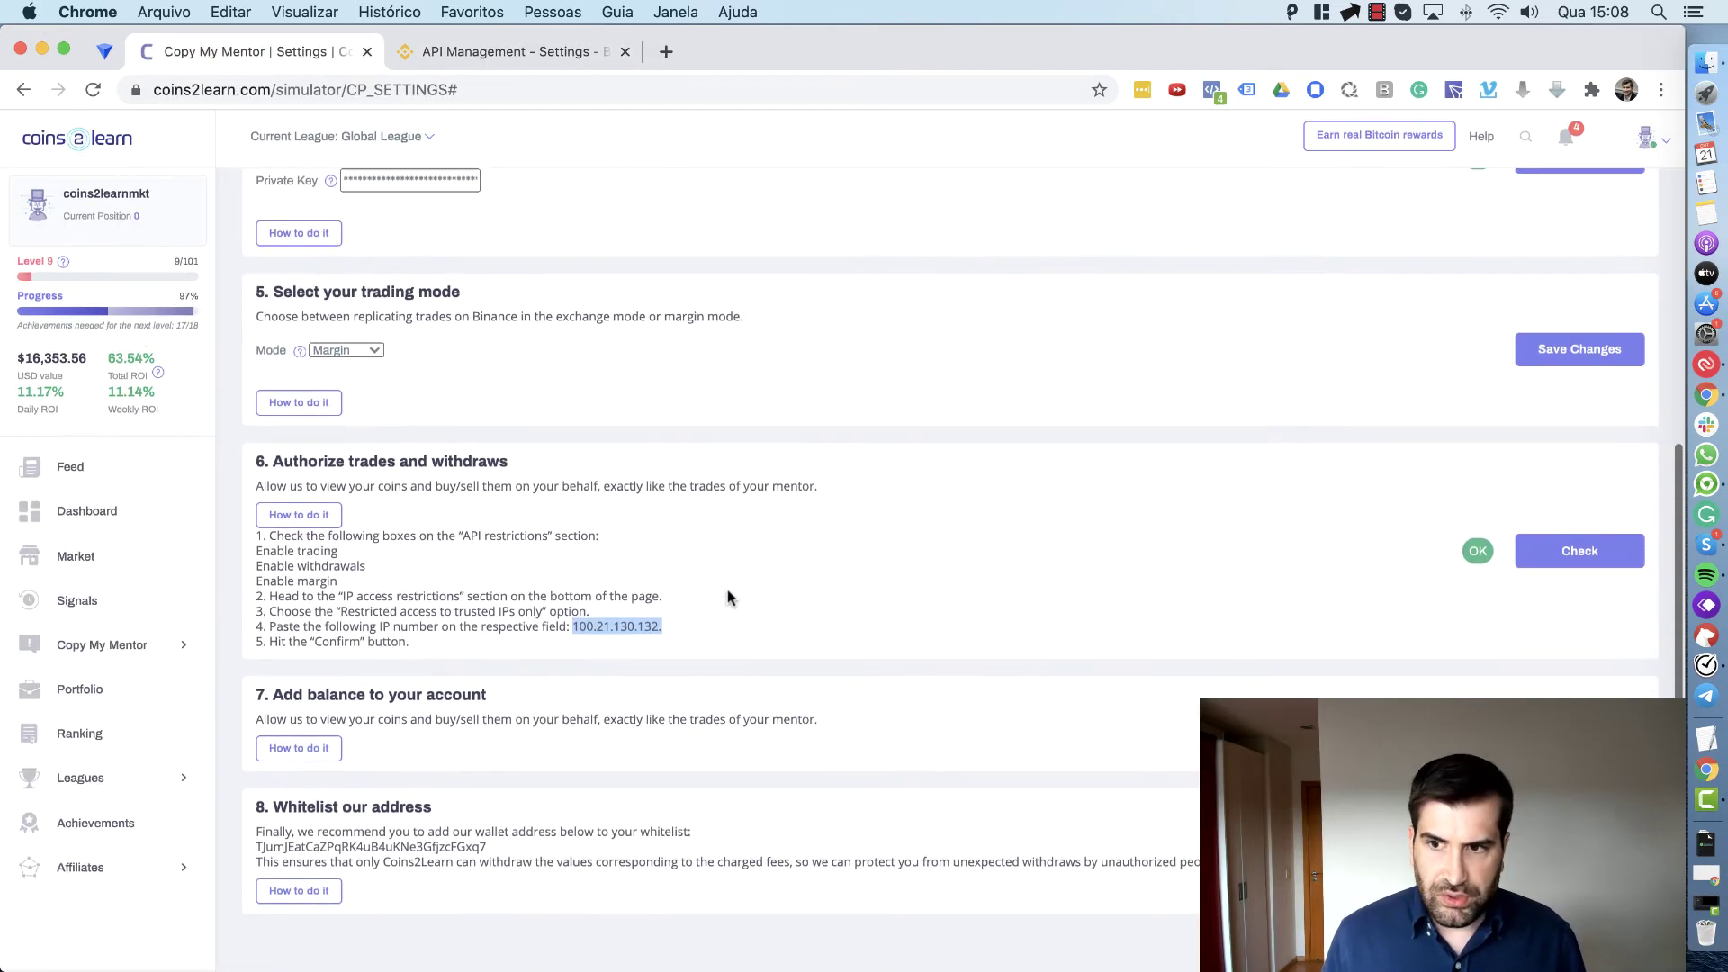
click(1547, 558)
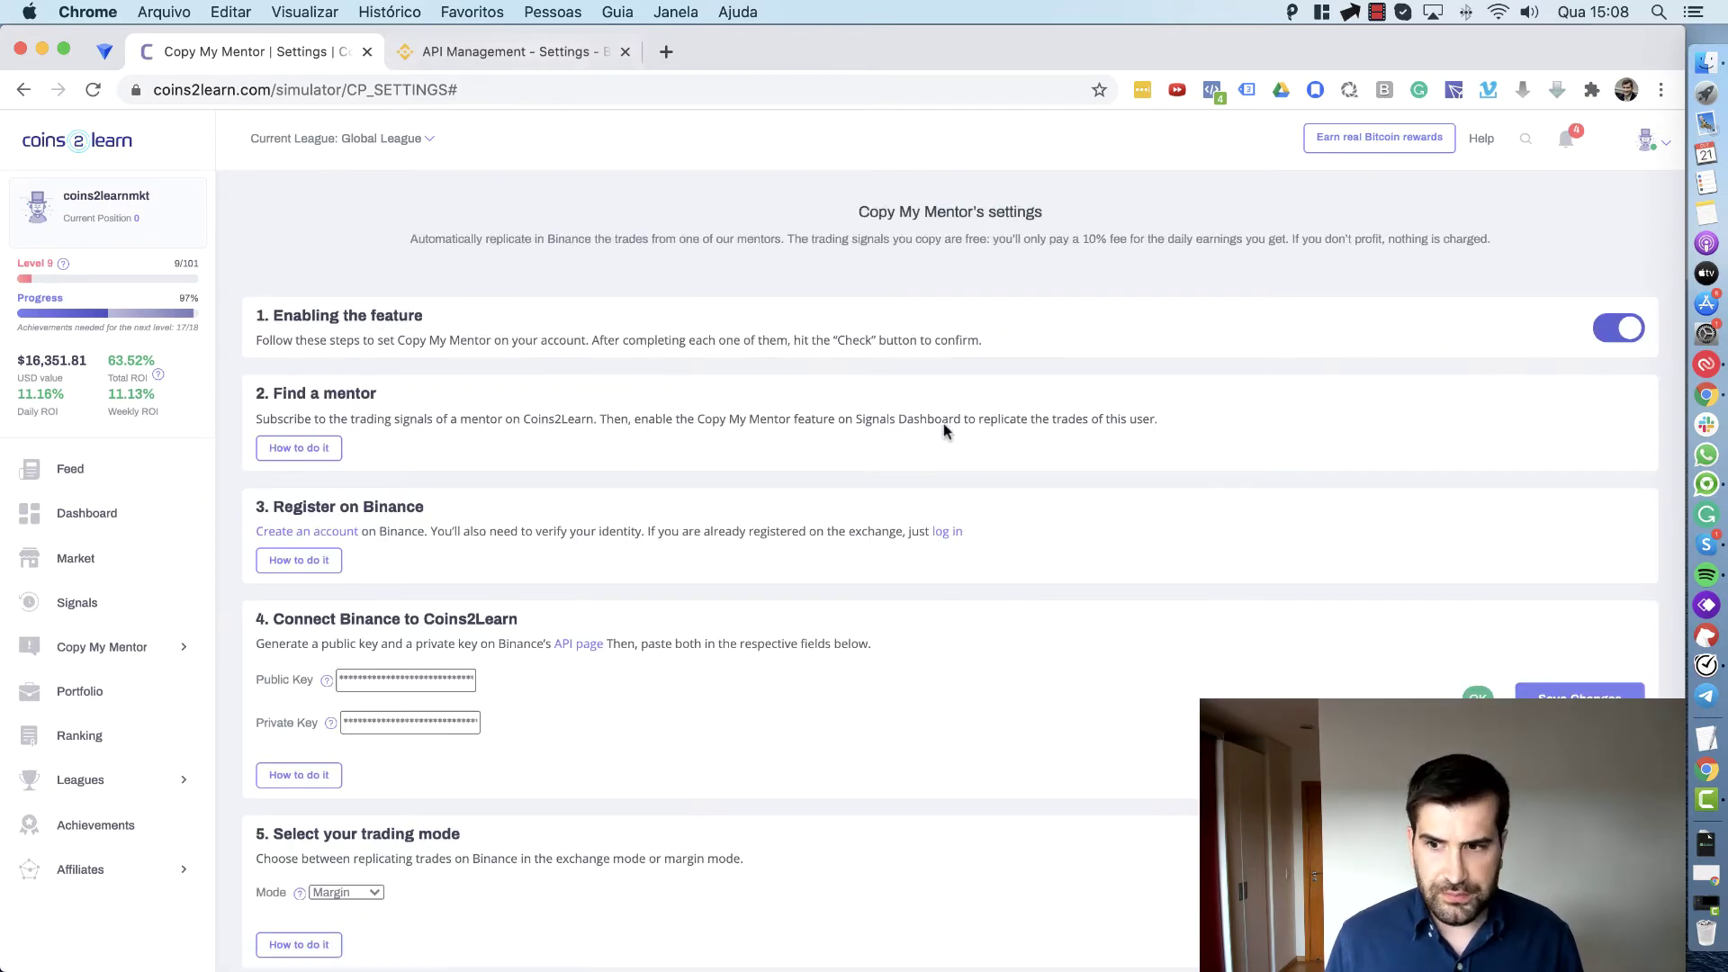
scroll(944, 423, down, 5)
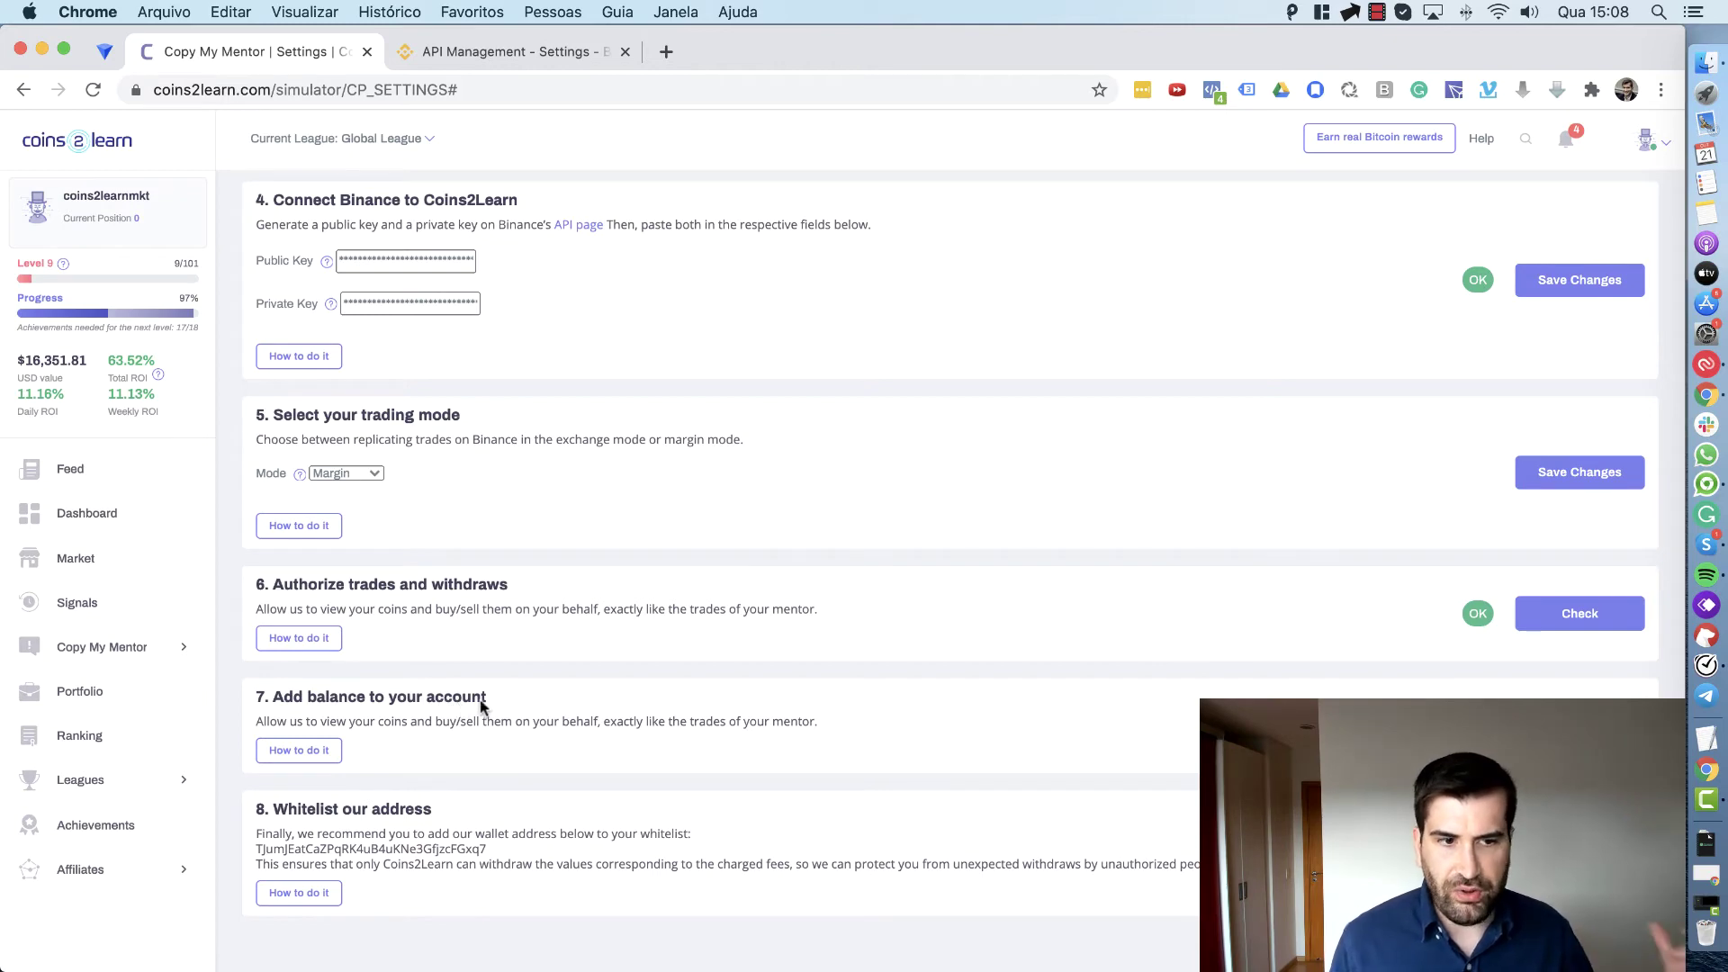
- Return to Binance and save the edited restrictions of the Coins2Learn CopyTrade API key
key(ctrl+Tab)
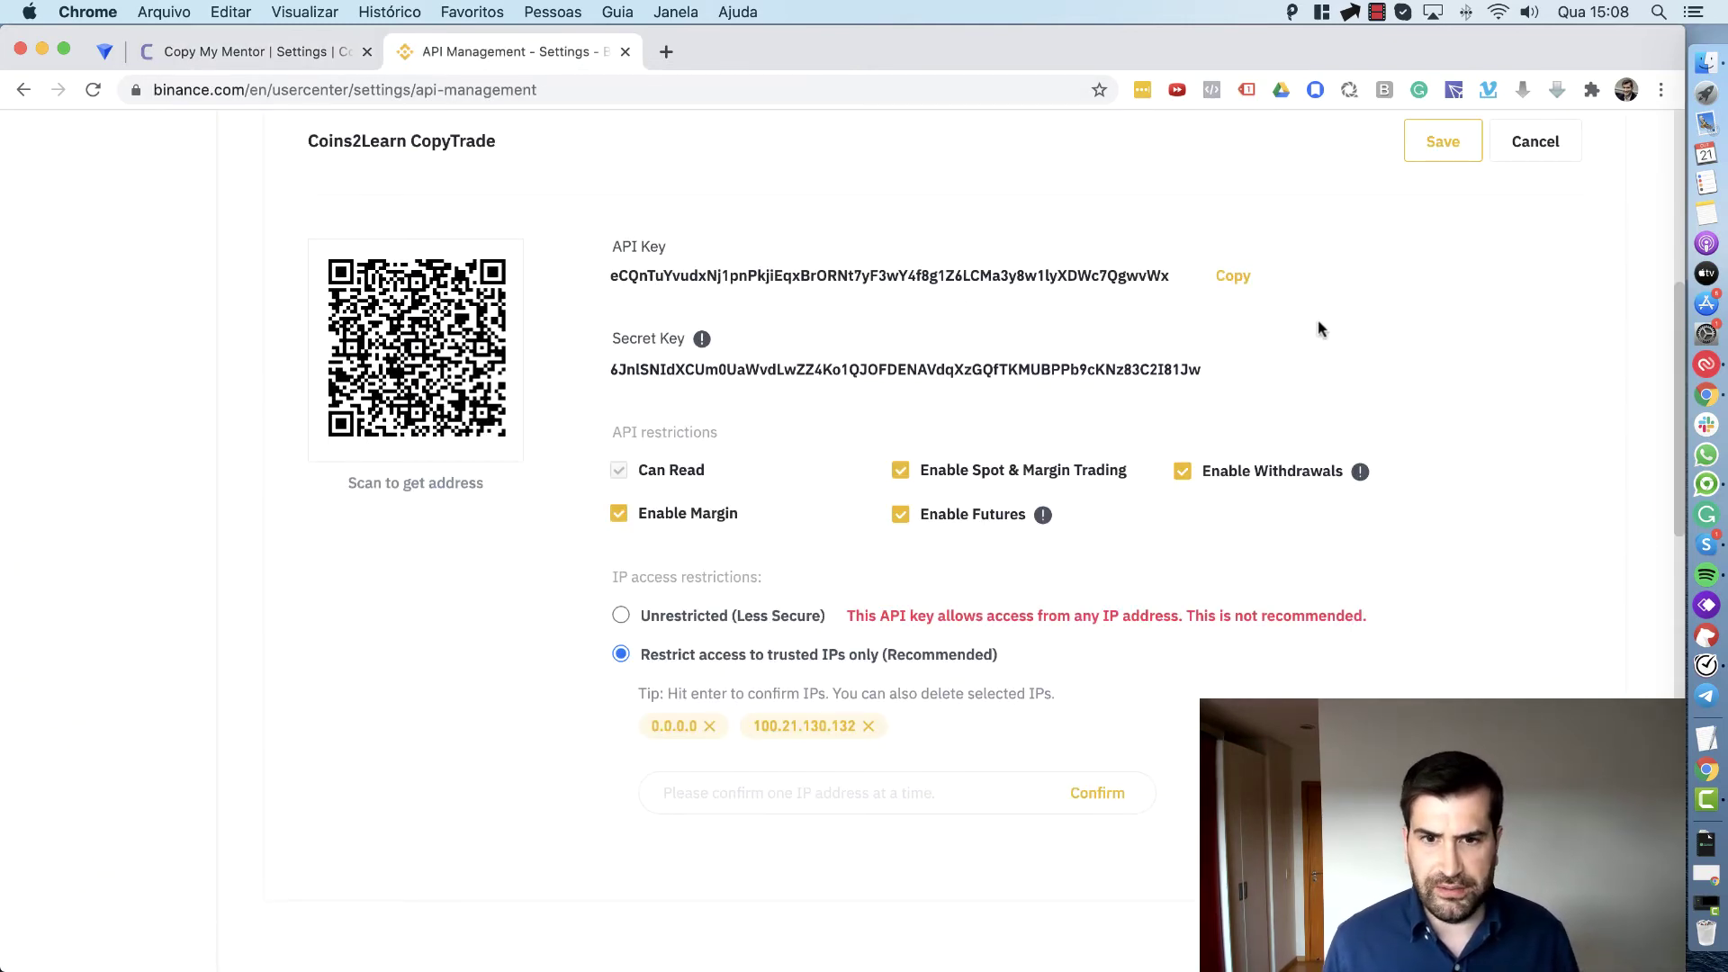
scroll(1316, 331, up, 1)
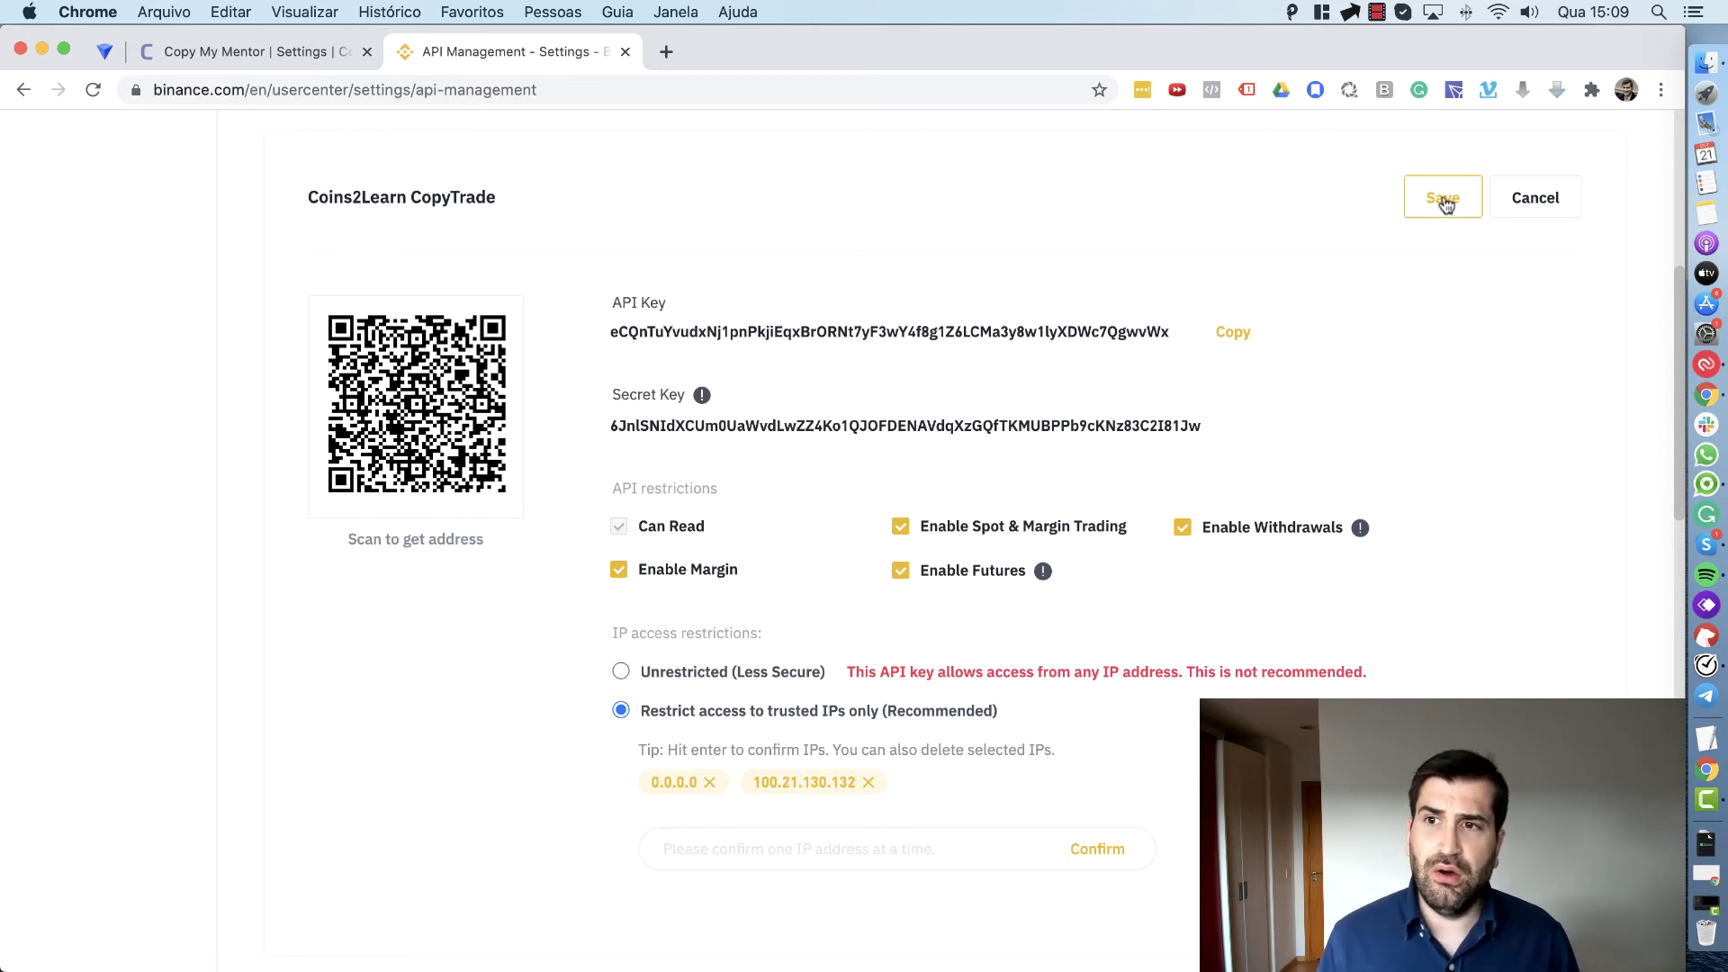
click(1445, 203)
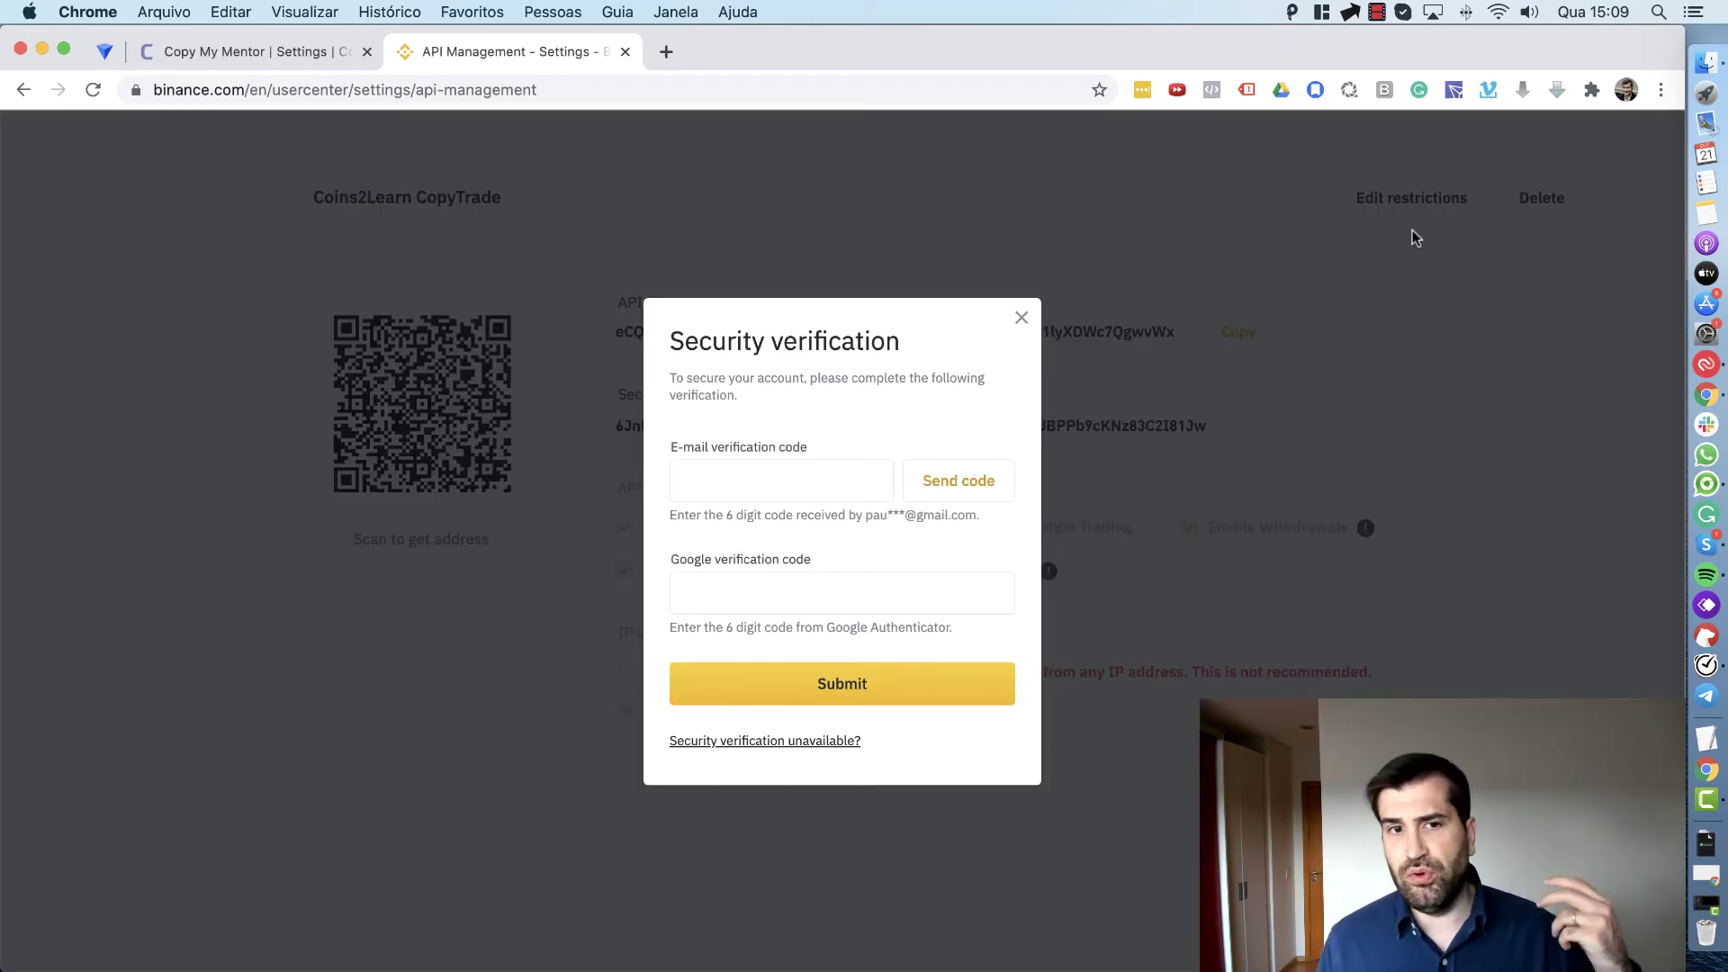
click(1376, 12)
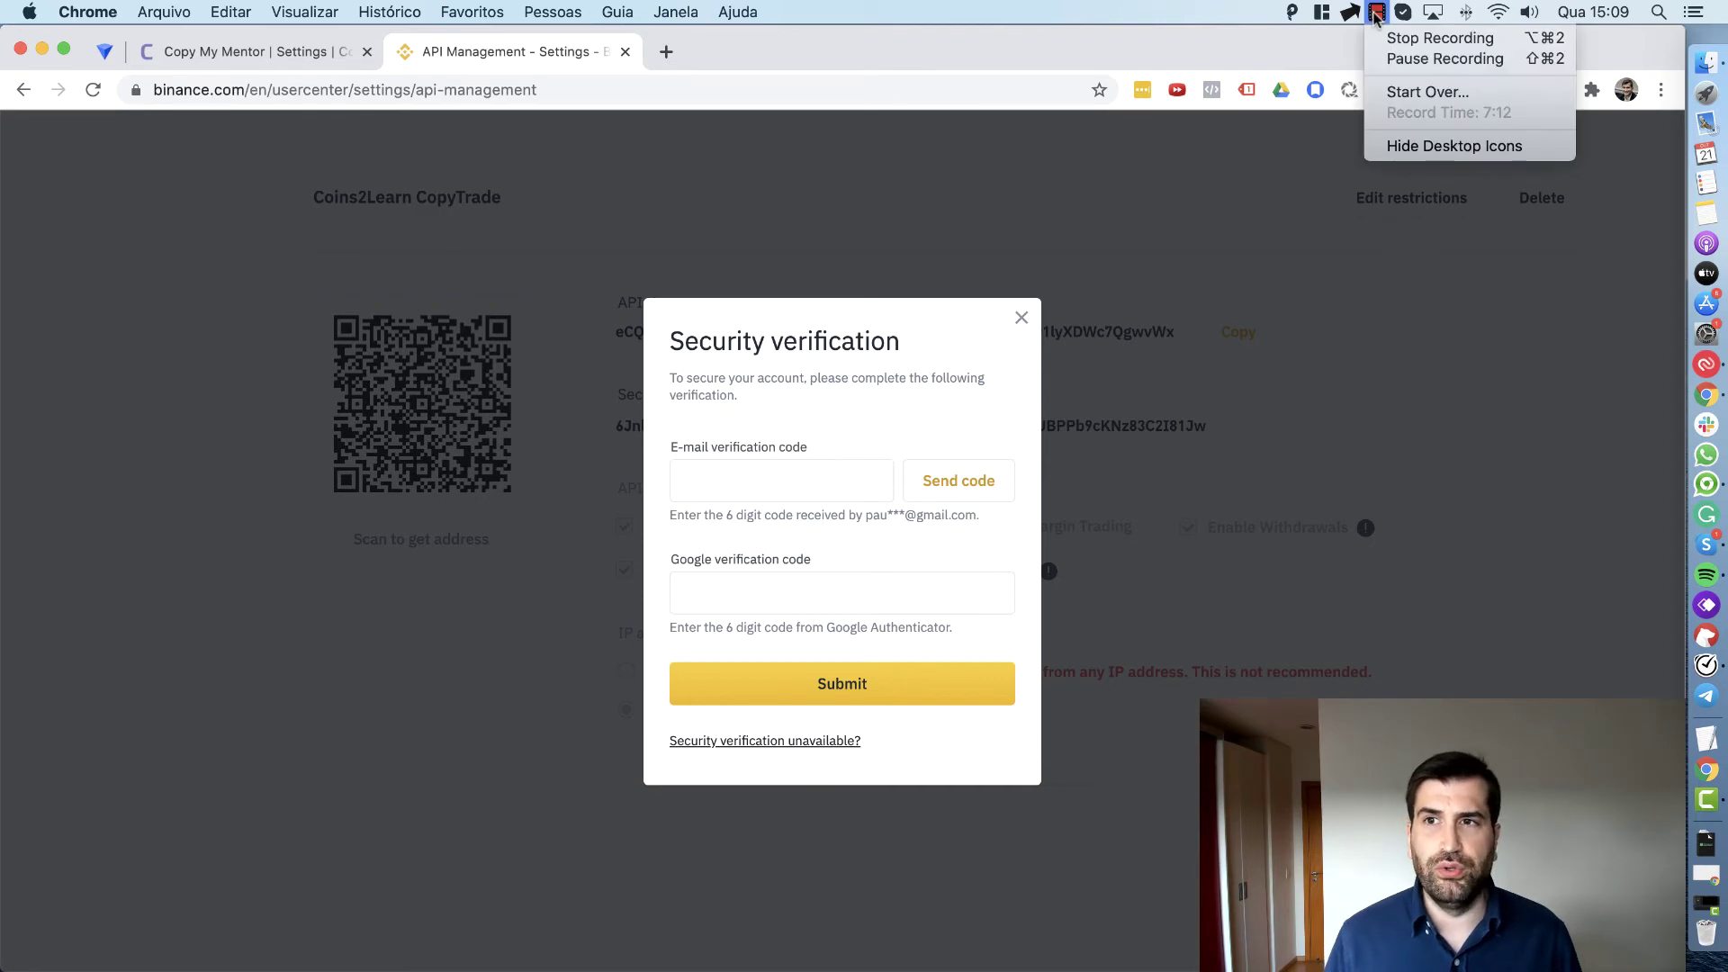
click(1414, 63)
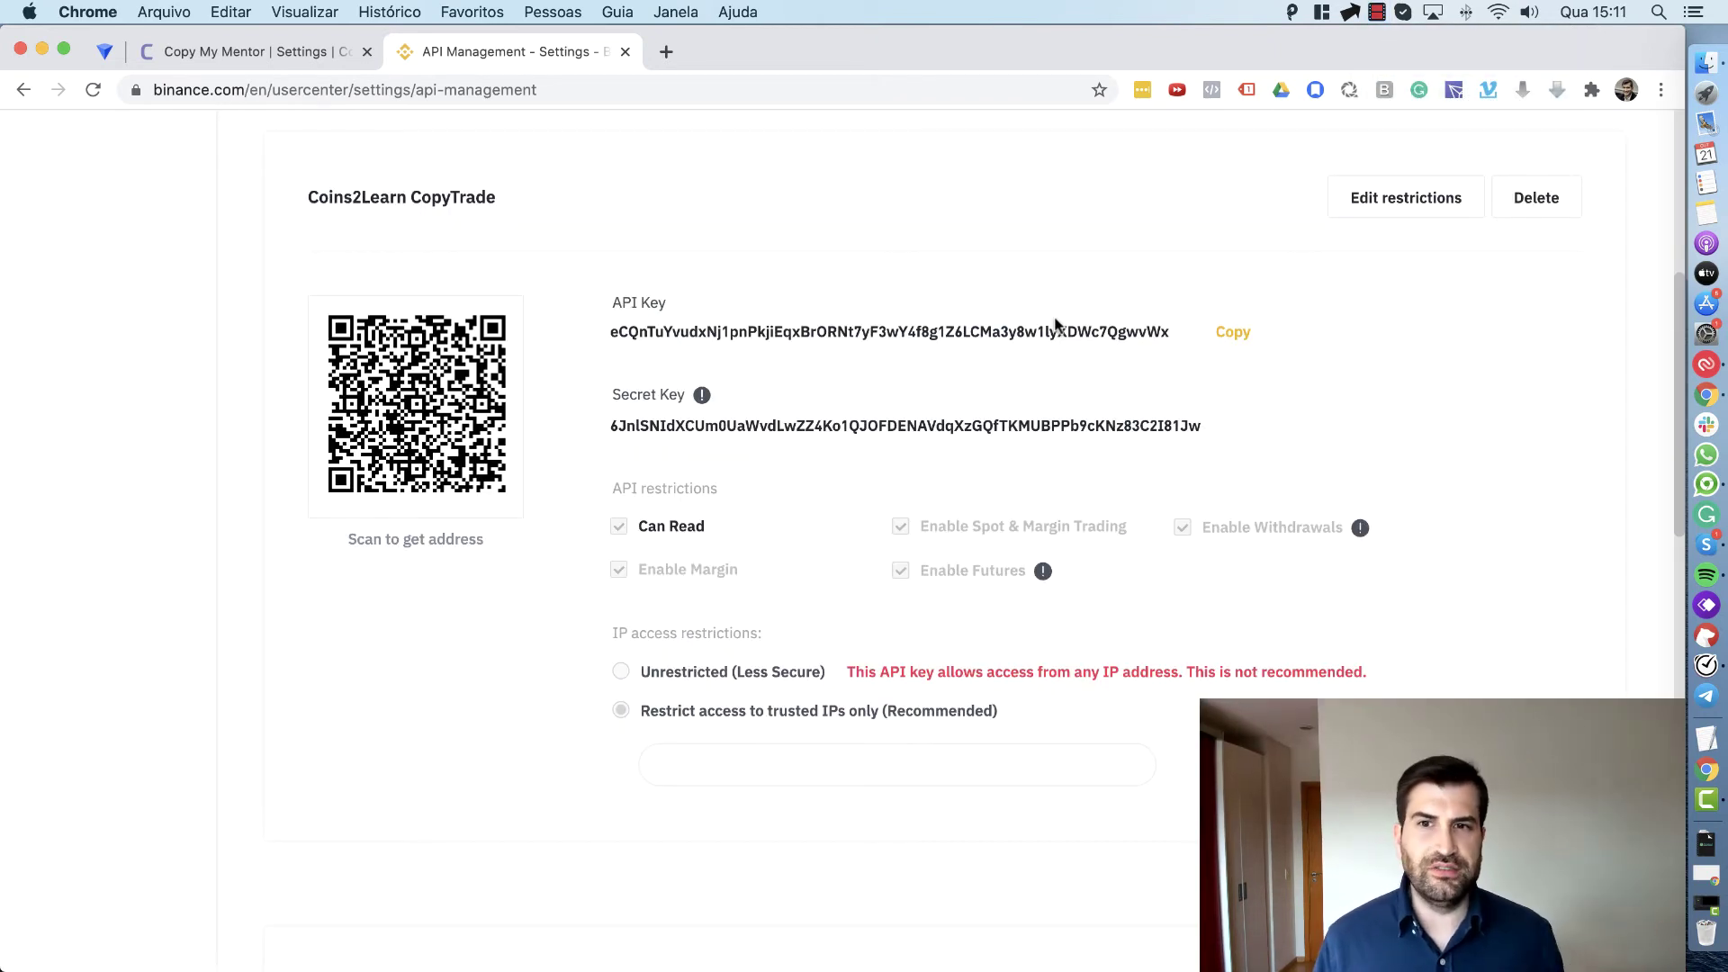
- Switch back to Coins2Learn and open the Copy My Mentor dashboard
scroll(1490, 346, up, 2)
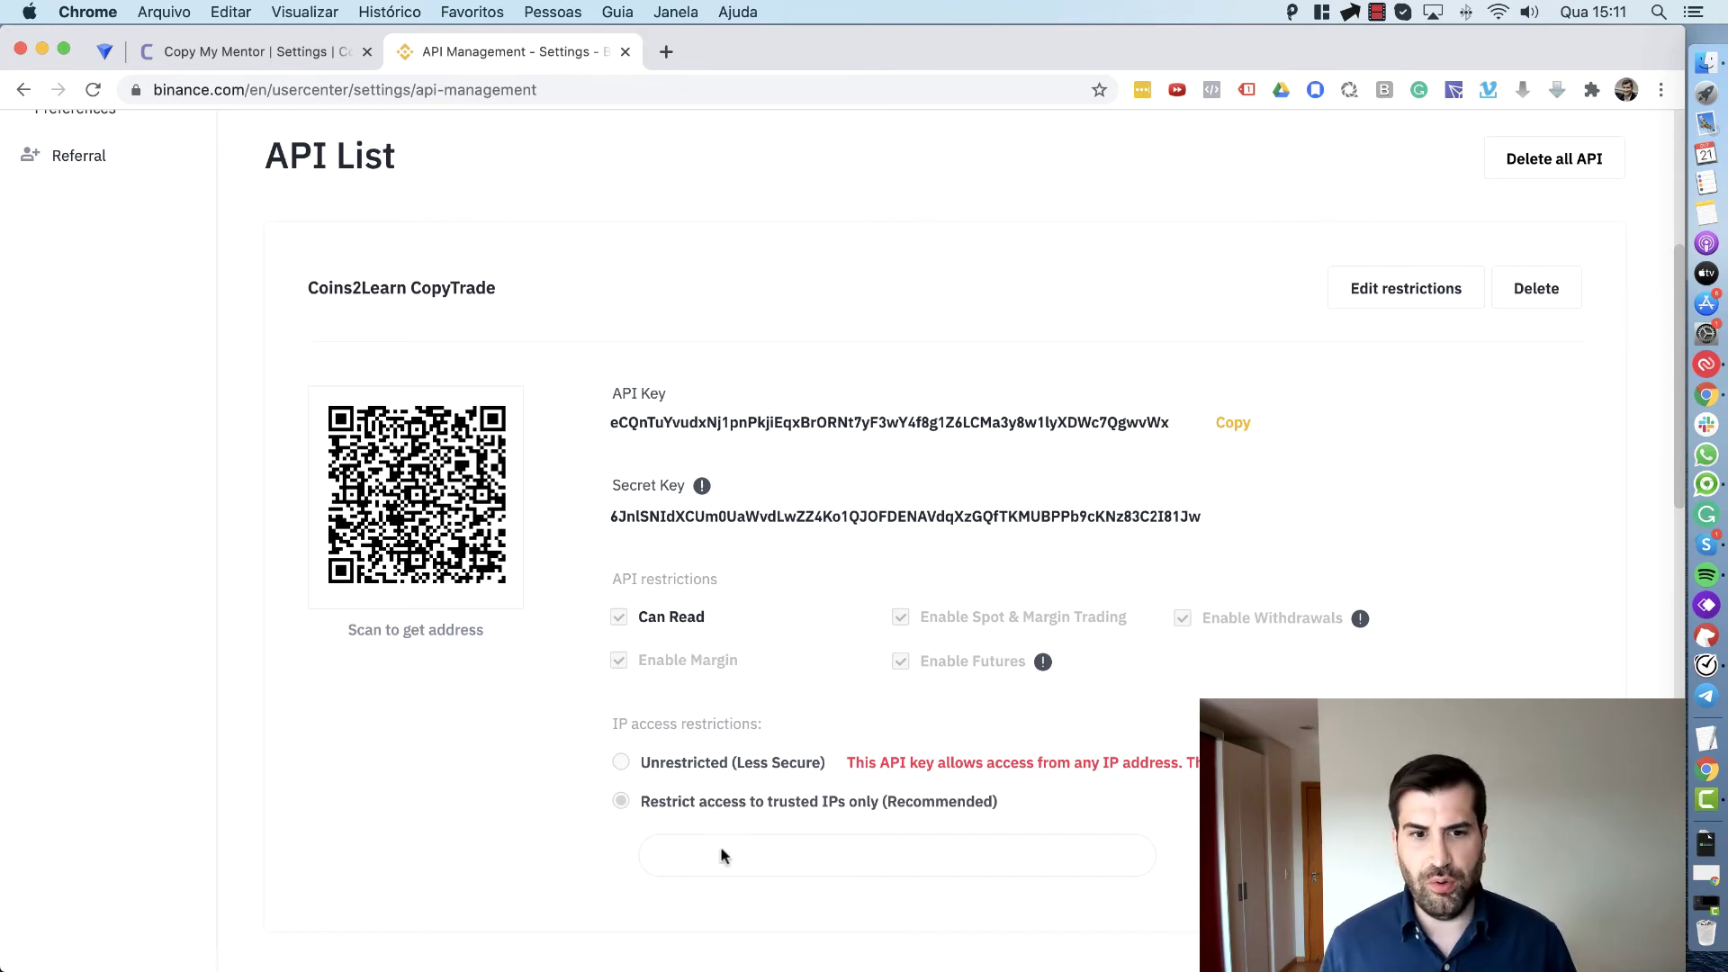
click(252, 51)
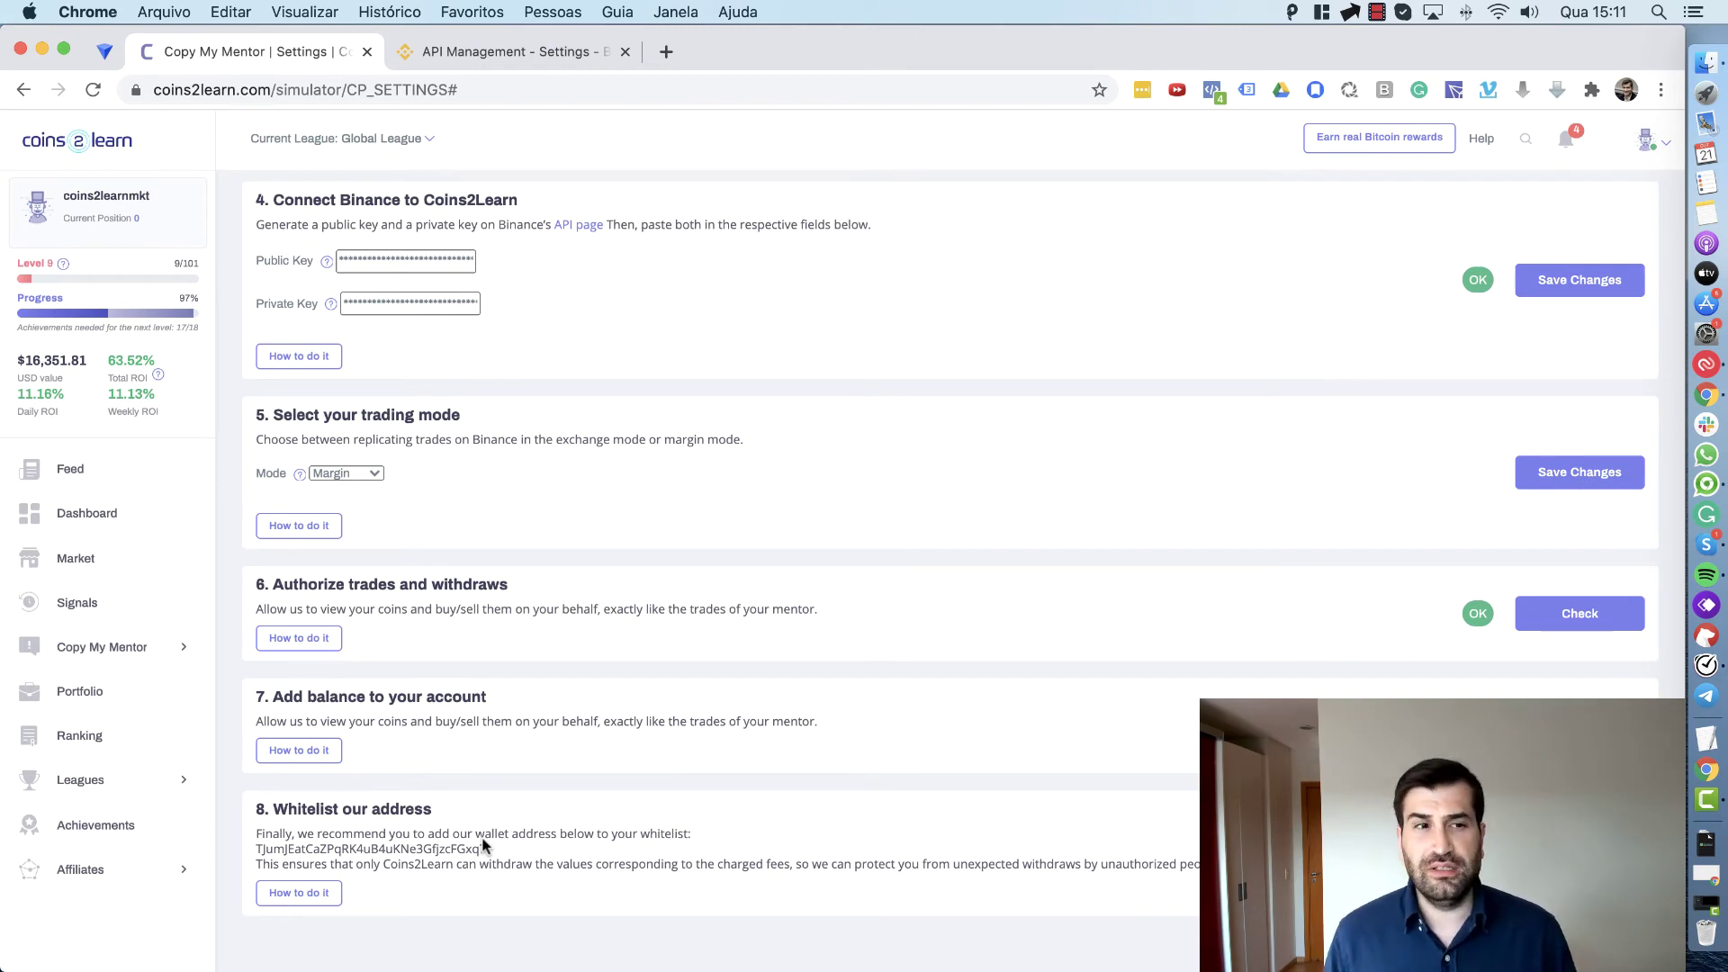
click(143, 655)
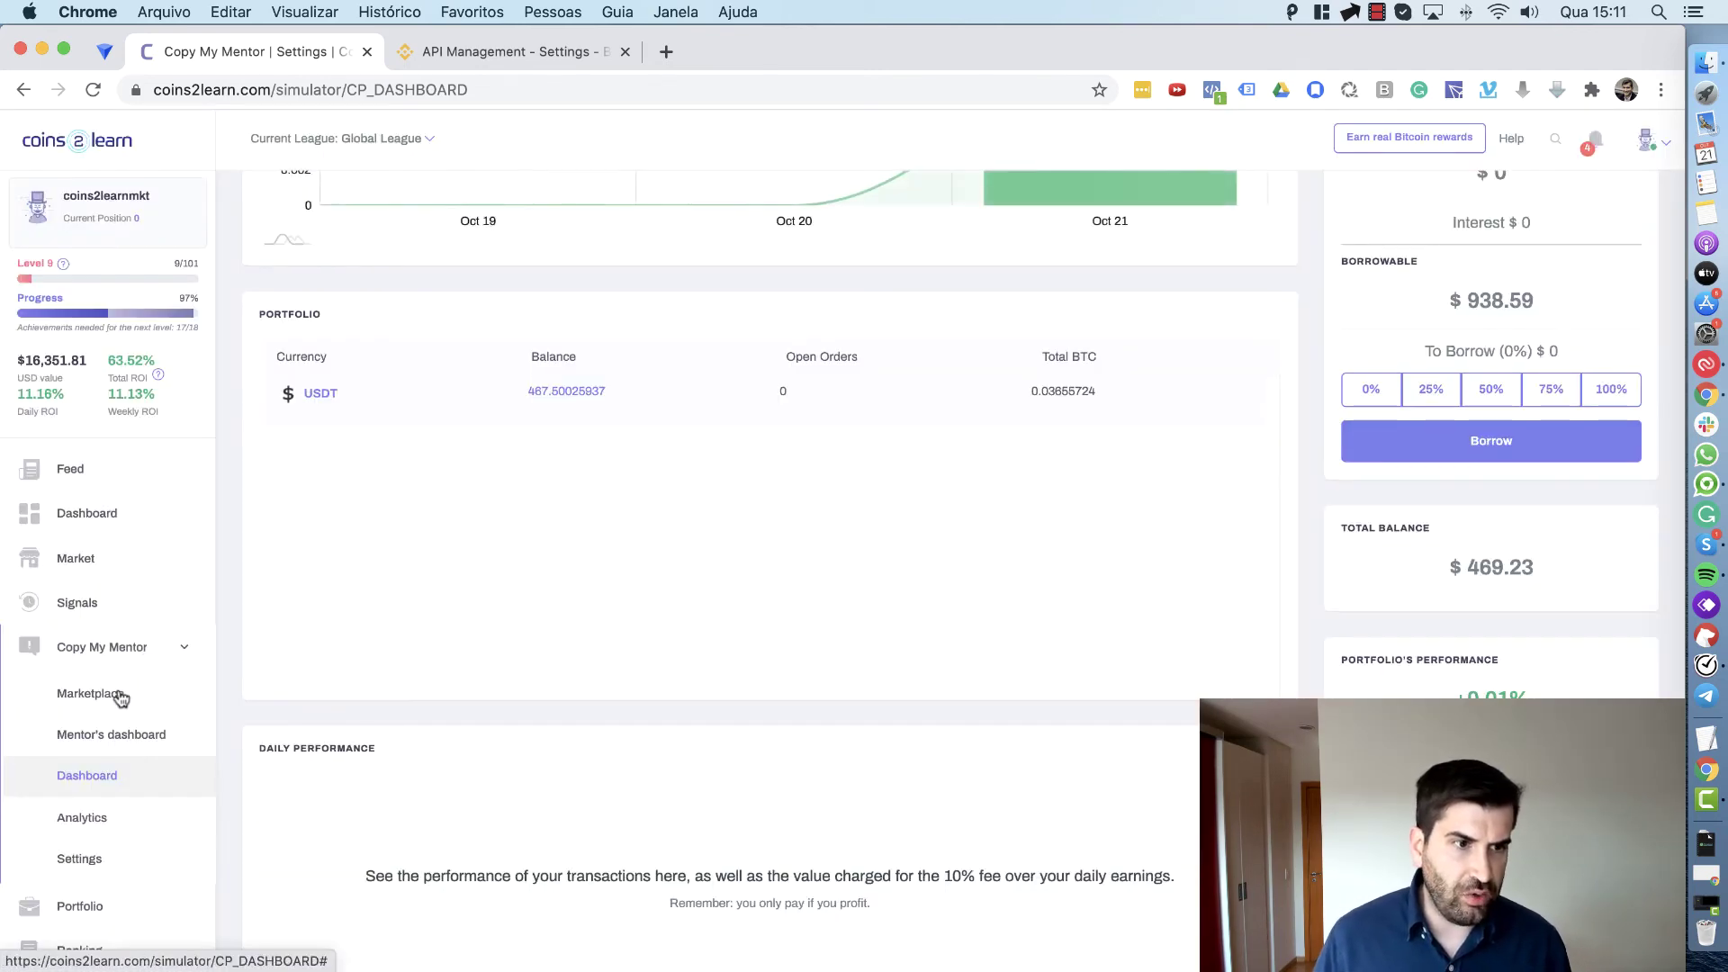
- Open the Copy My Mentor marketplace, review the listed mentors' fees and ROI, and follow the mentor missmia
click(119, 695)
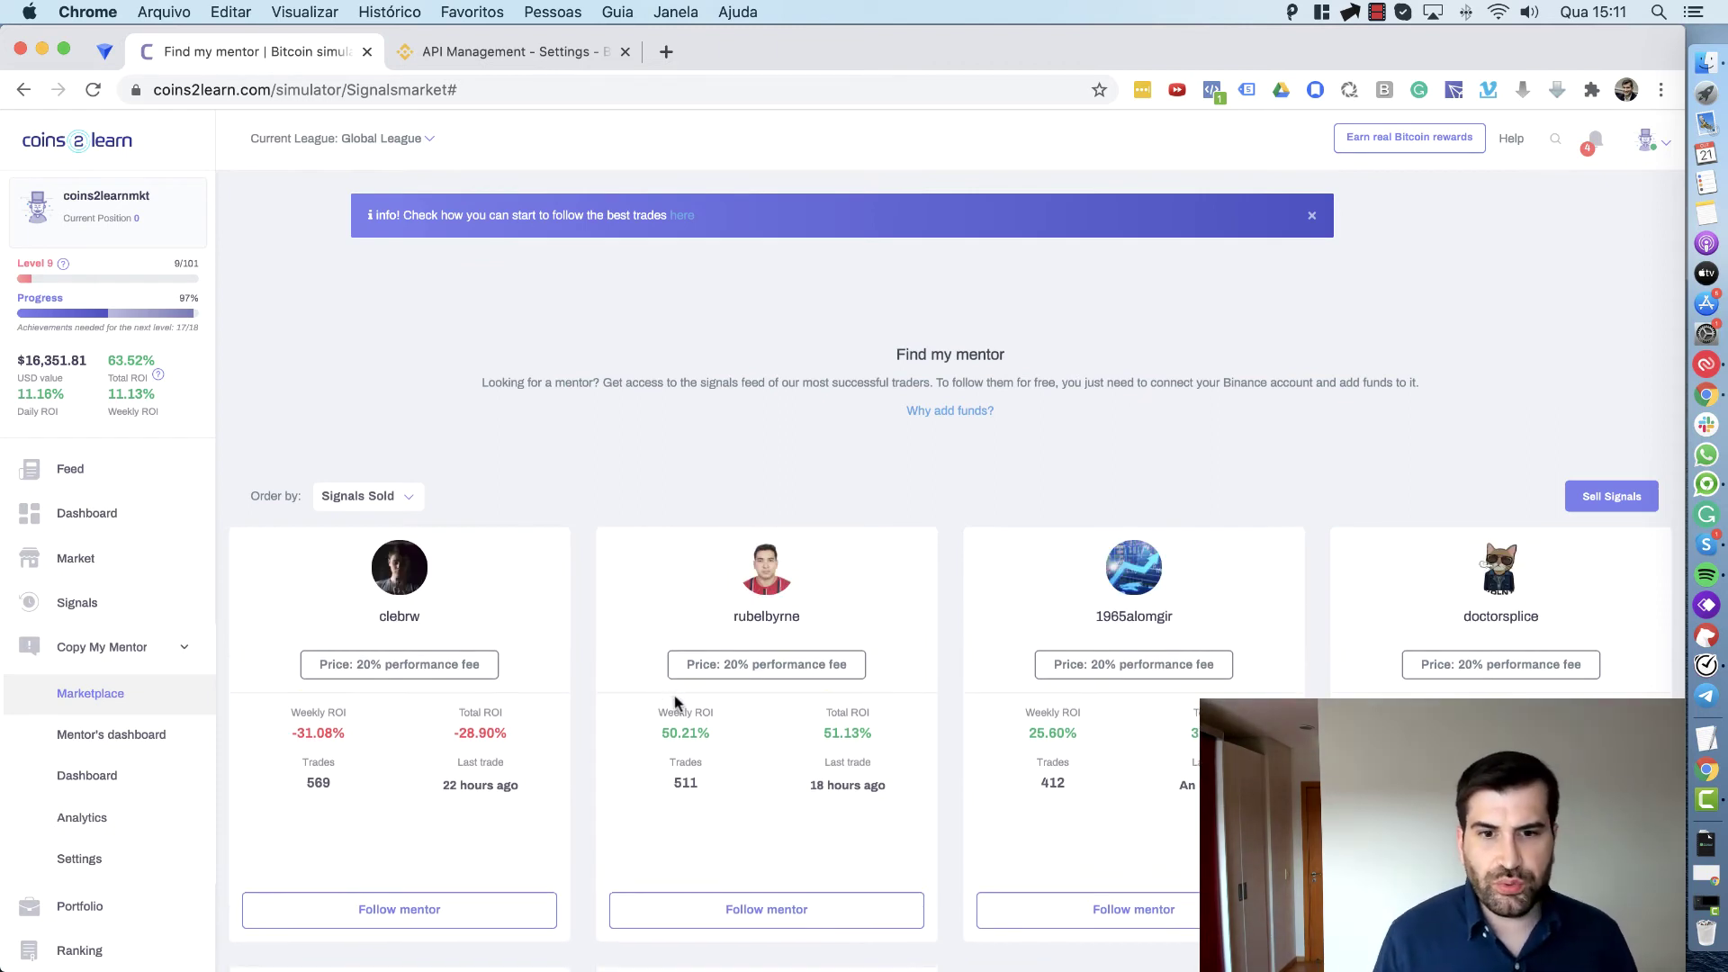
scroll(680, 700, down, 3)
scroll(689, 698, up, 3)
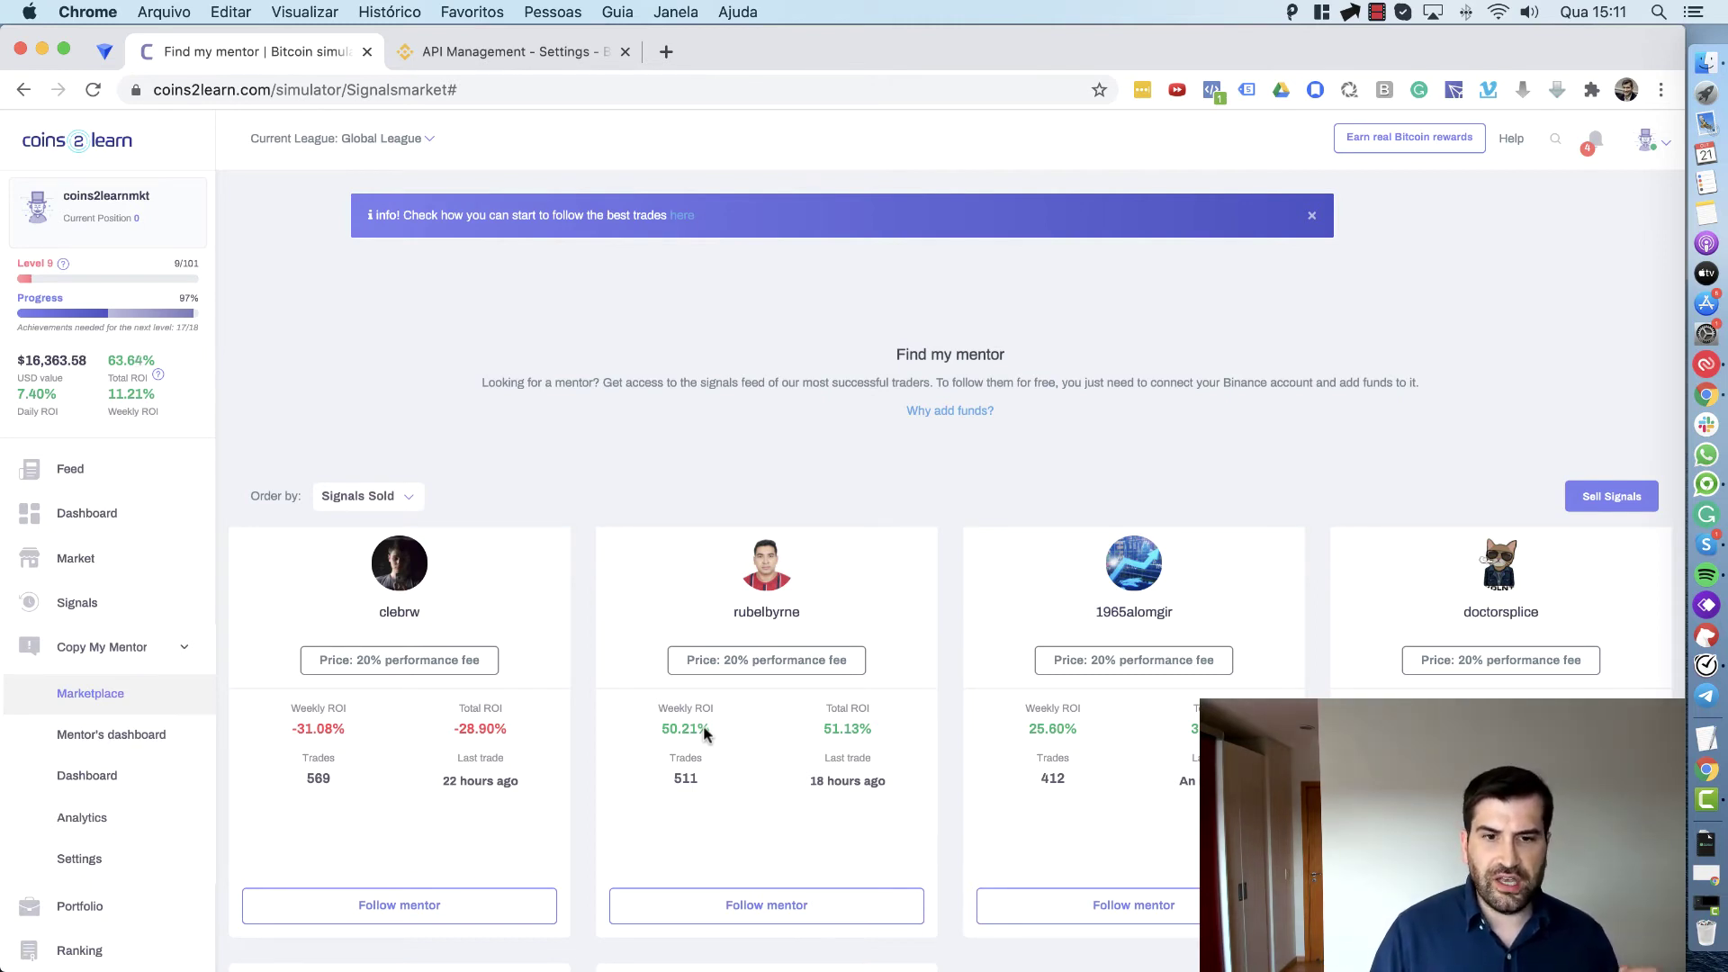
scroll(706, 733, down, 2)
scroll(735, 736, up, 2)
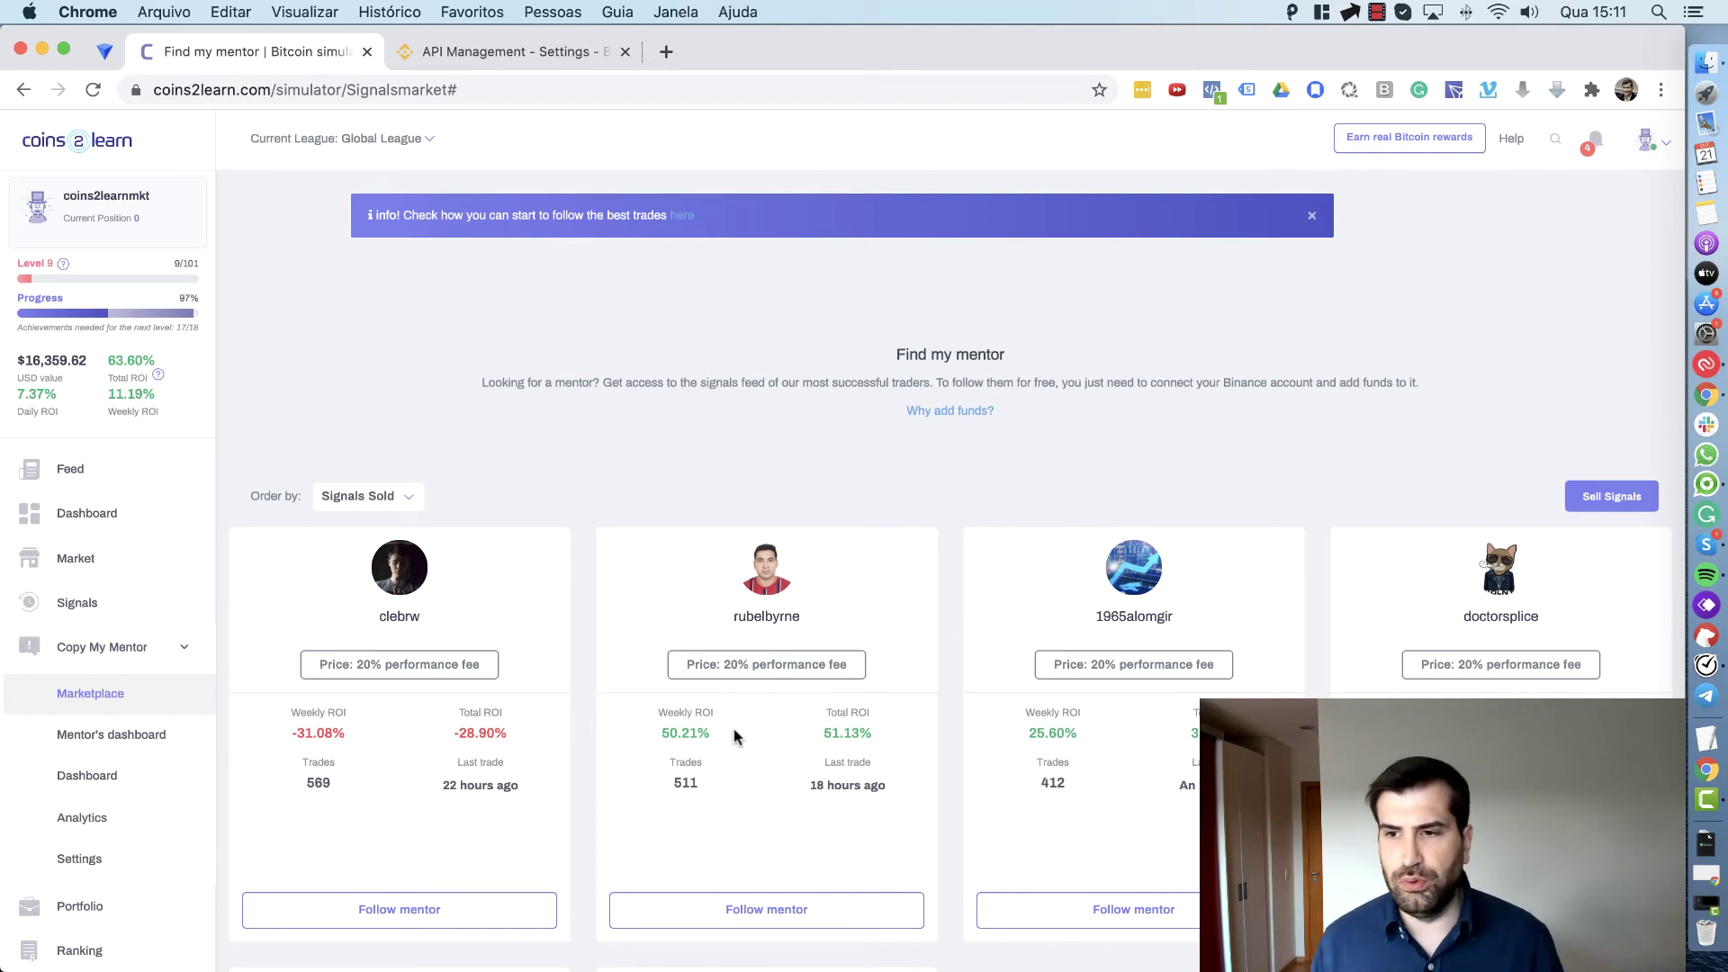
scroll(725, 728, down, 2)
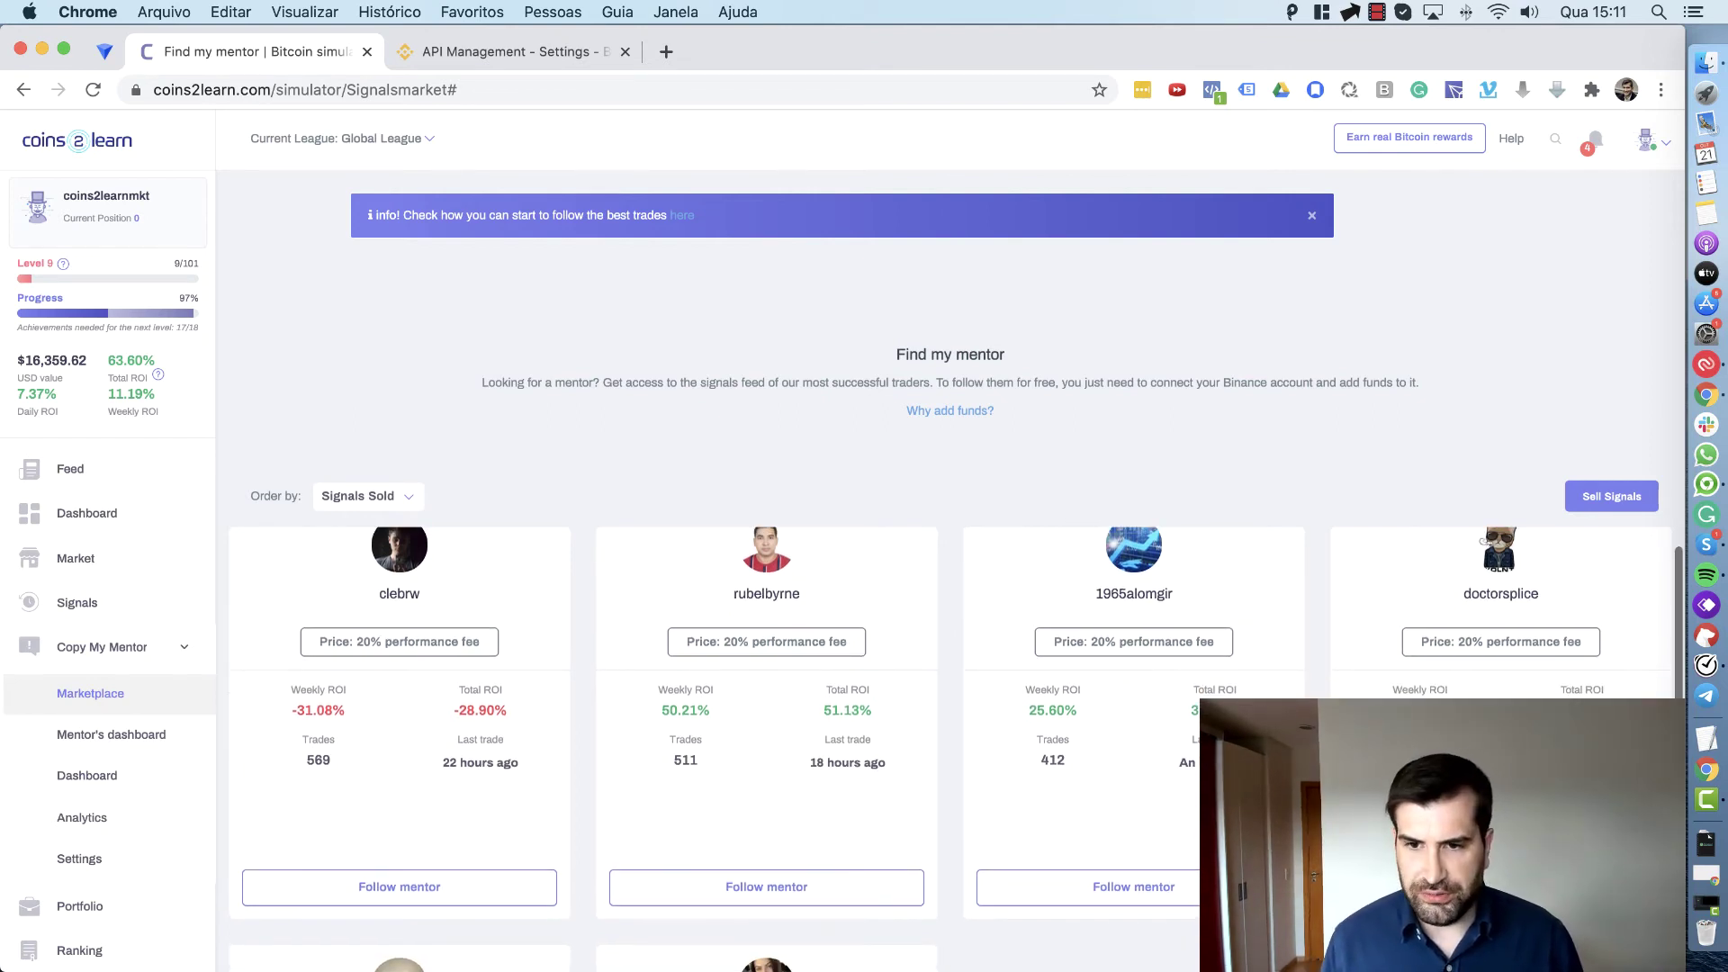
scroll(1073, 701, down, 5)
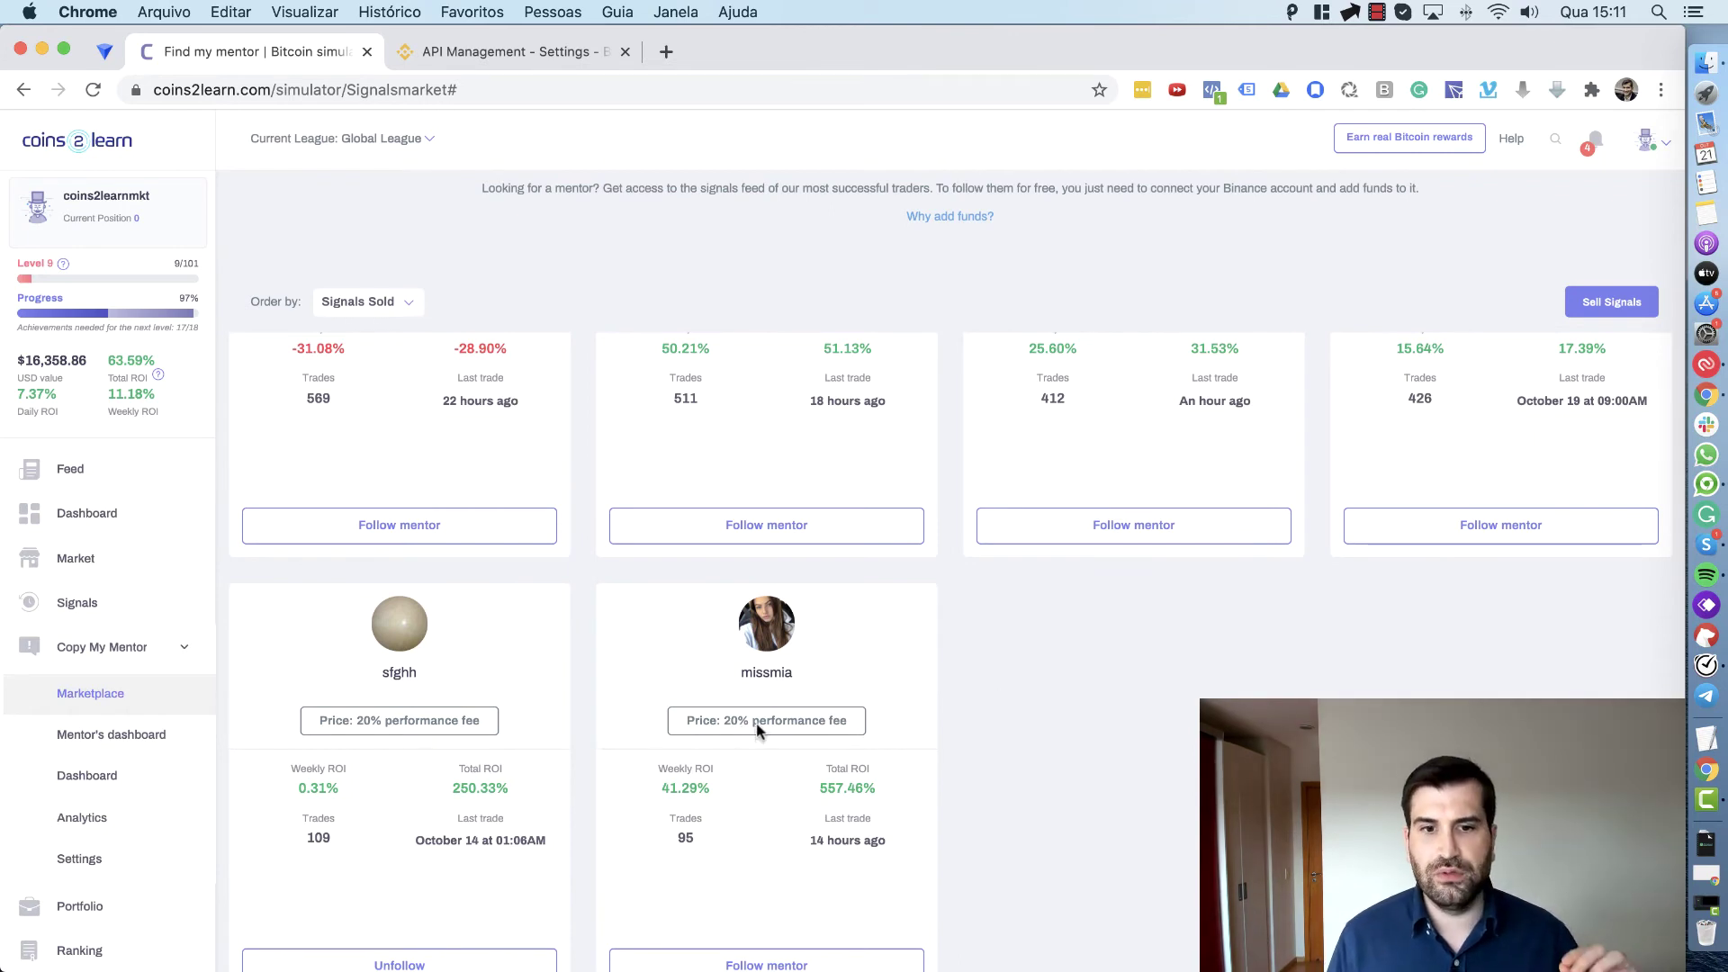
scroll(832, 709, up, 1)
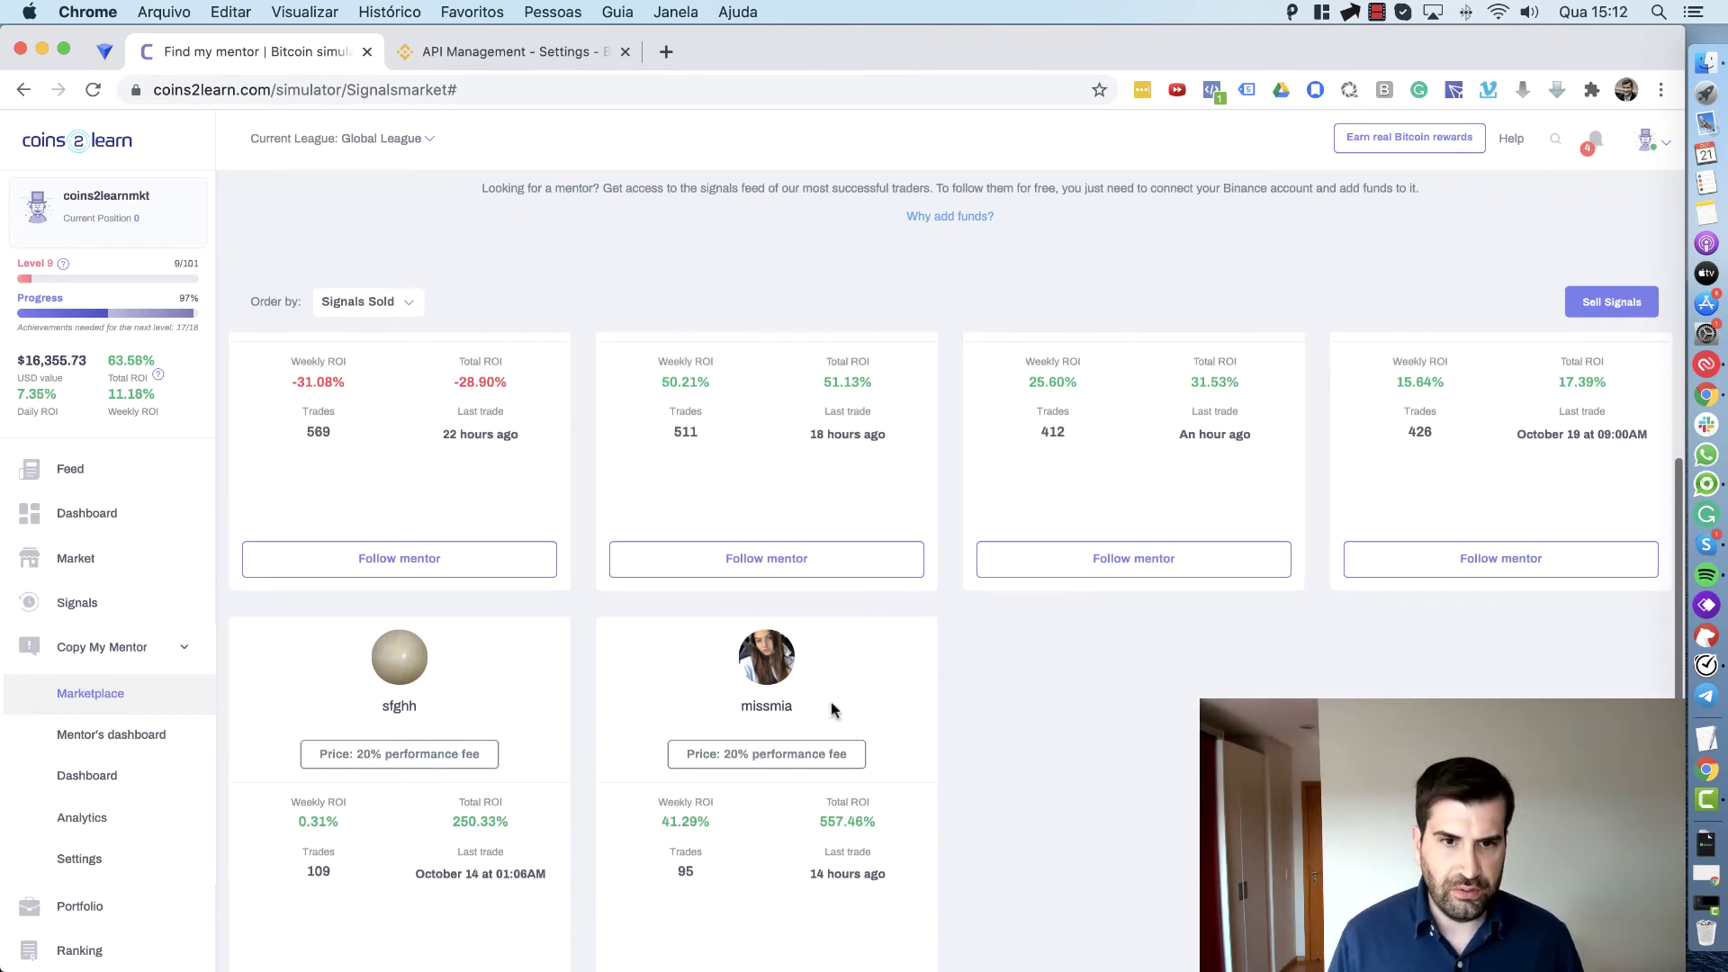
scroll(832, 709, down, 1)
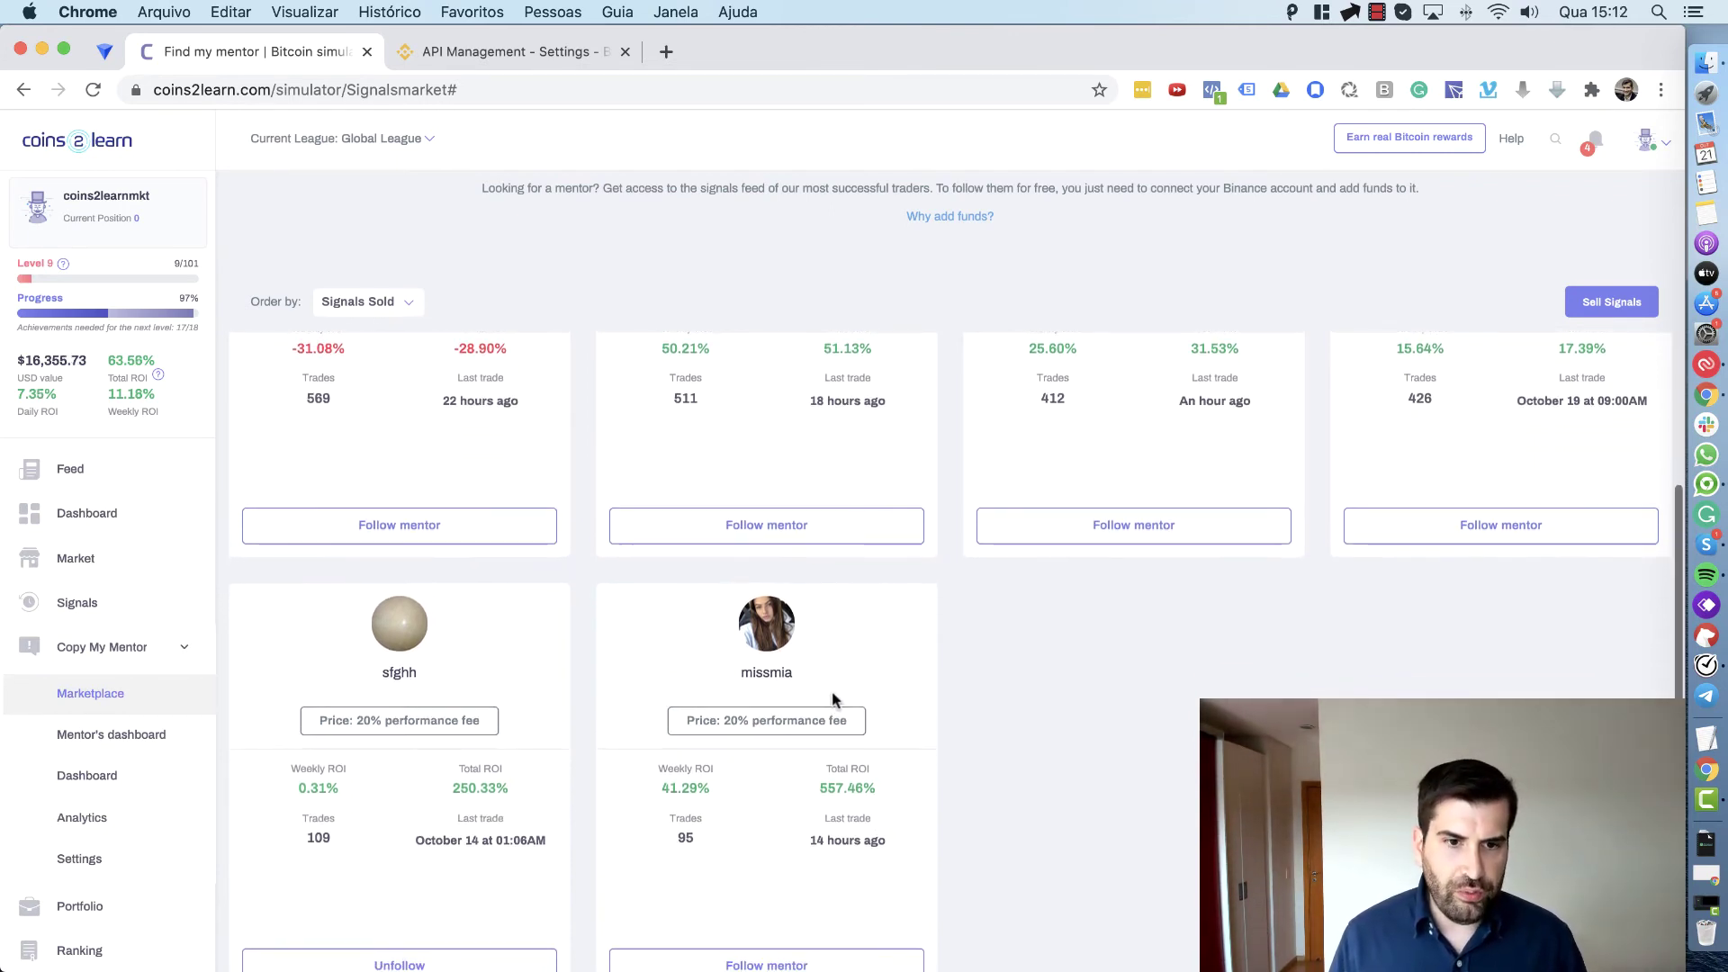
scroll(832, 700, down, 2)
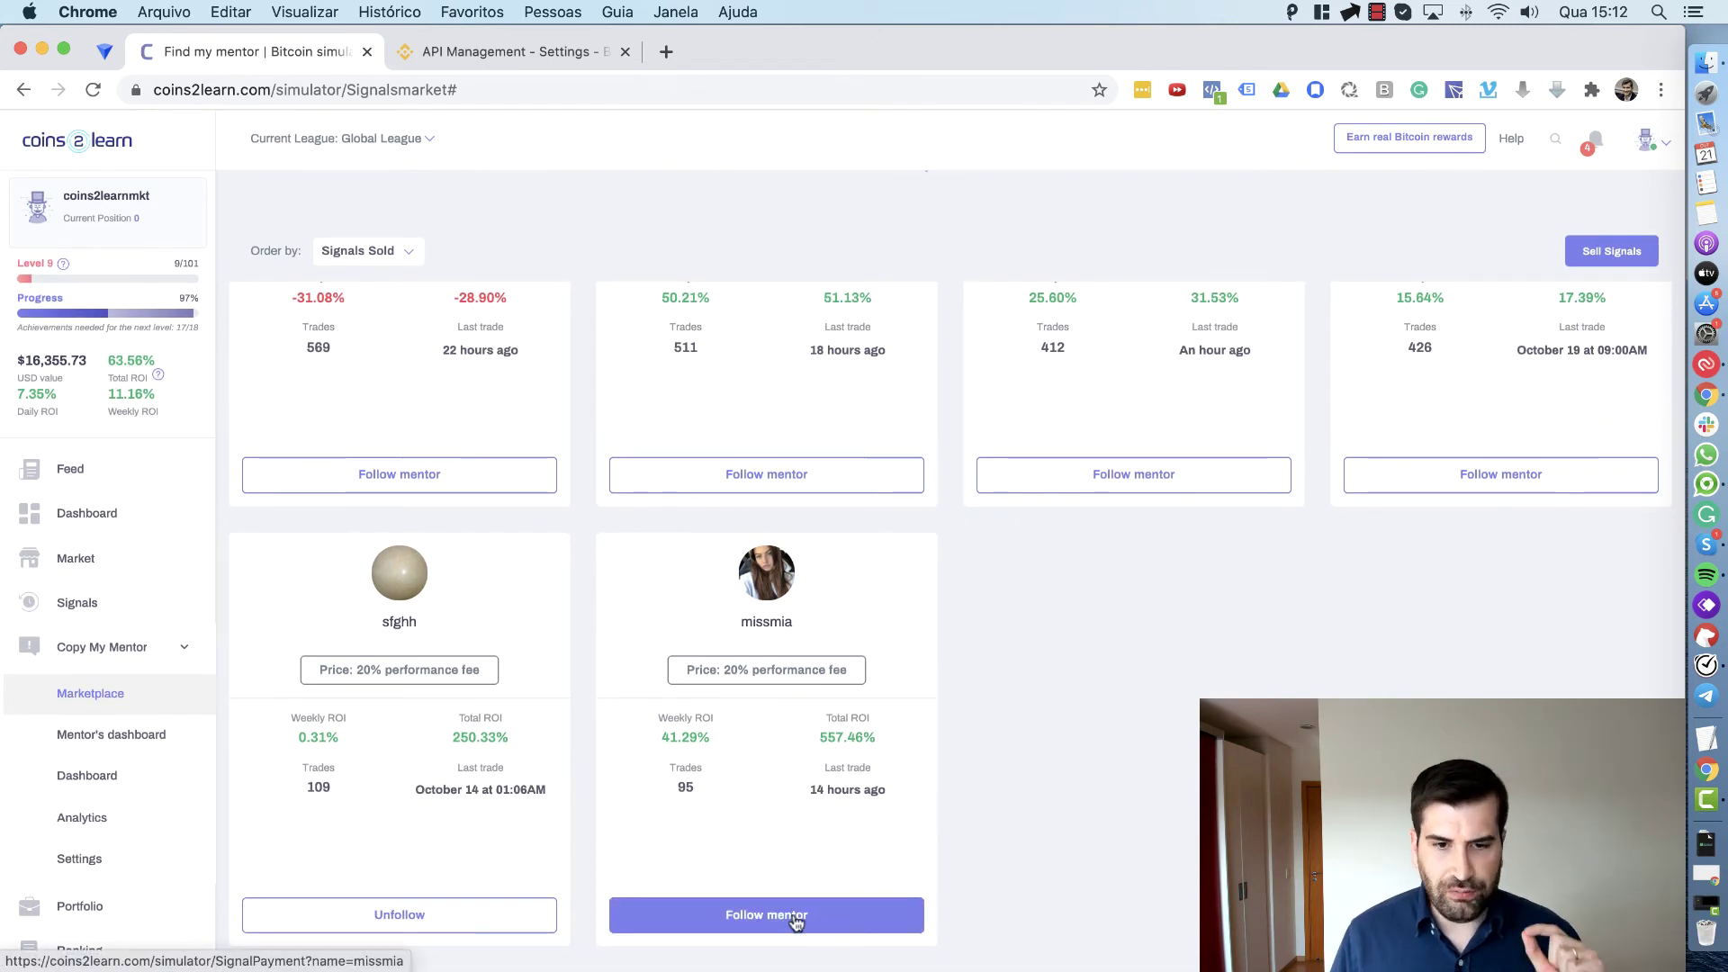
click(796, 917)
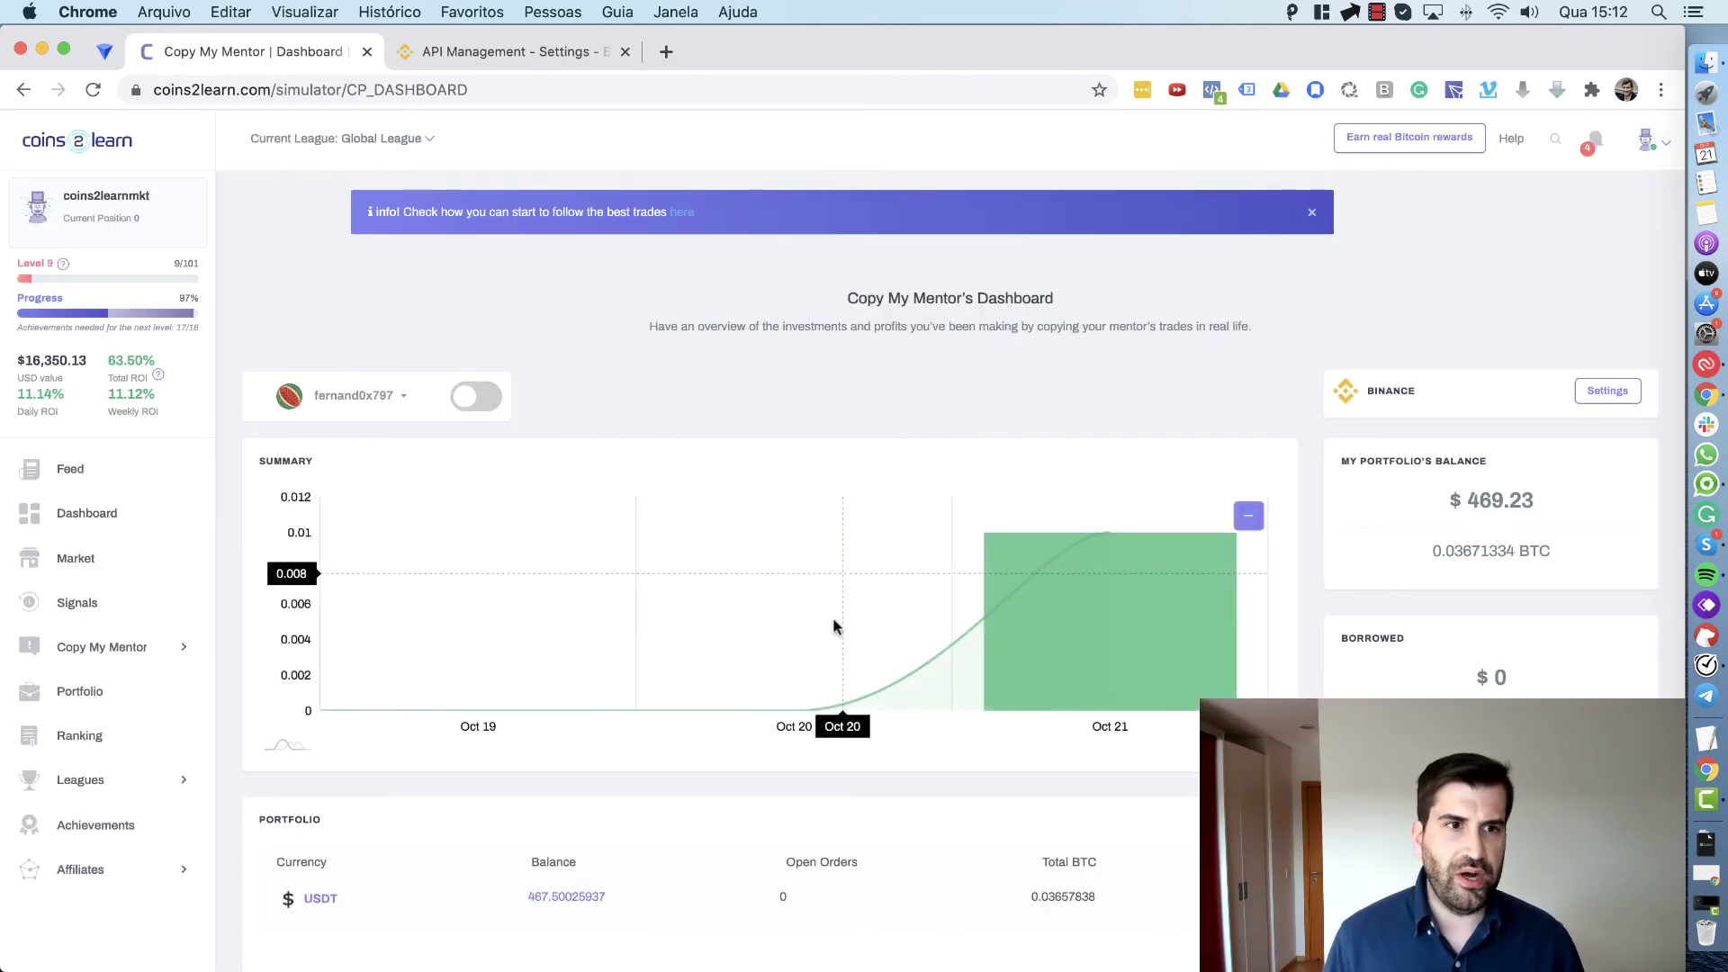
- Review the available mentors on the dashboard and compare its portfolio balance with the estimated balance in Binance's Fiat and Spot wallet
click(407, 402)
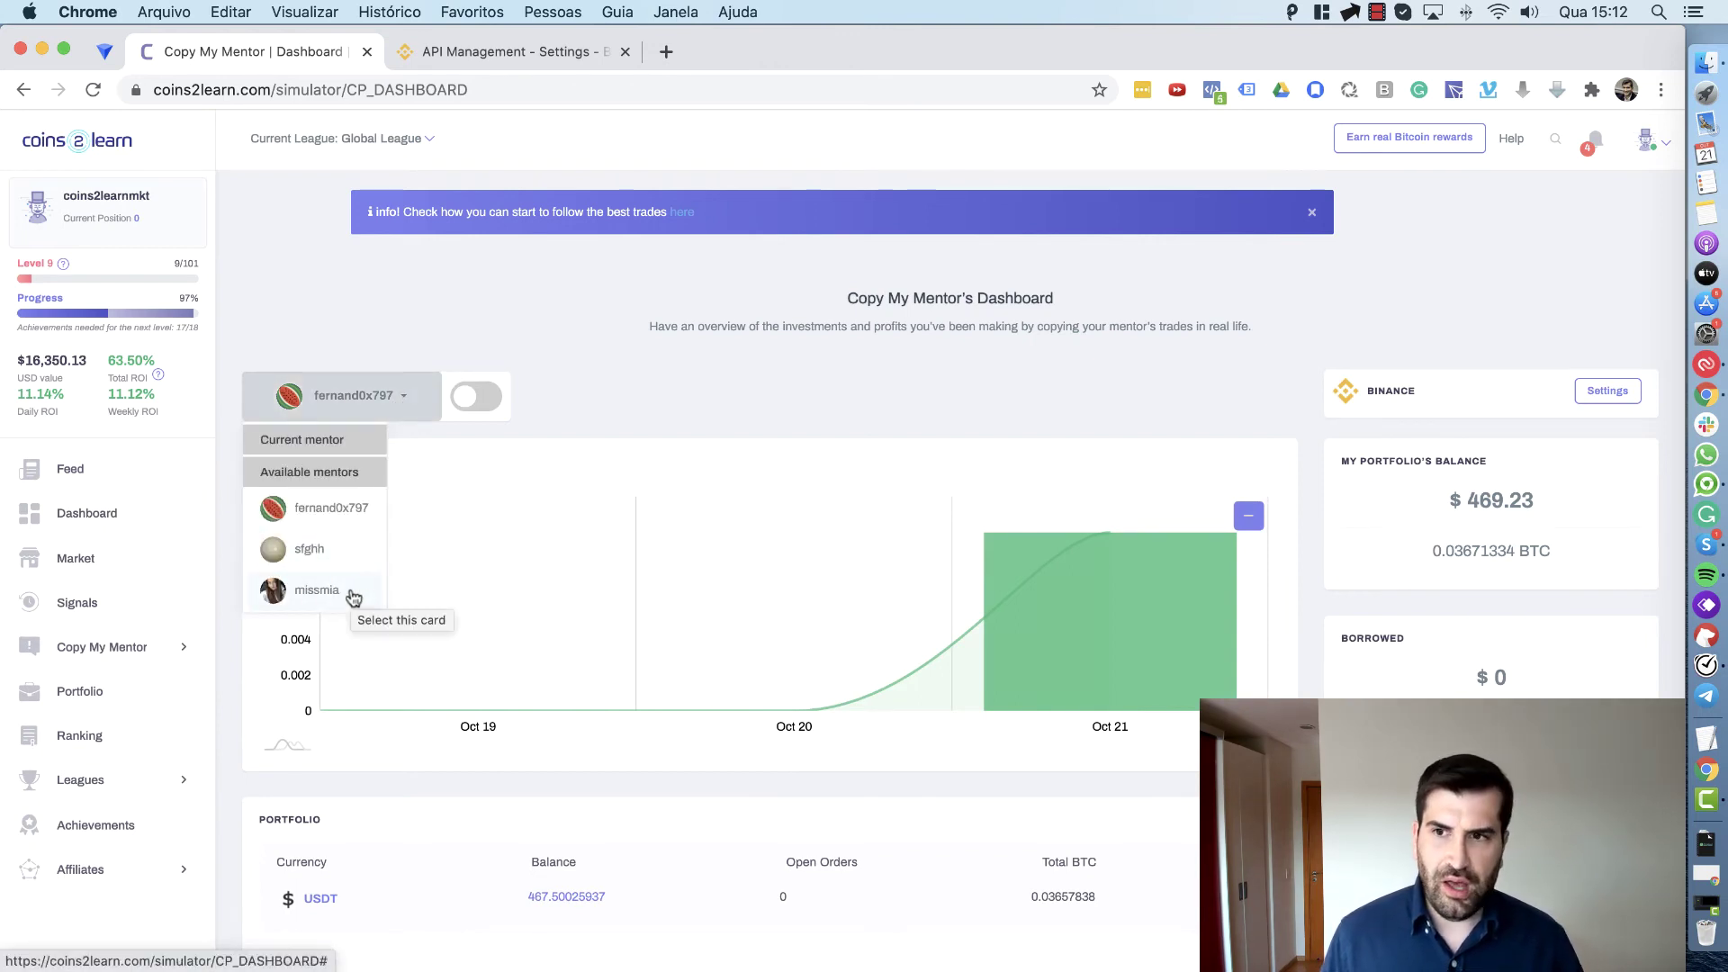
click(1318, 536)
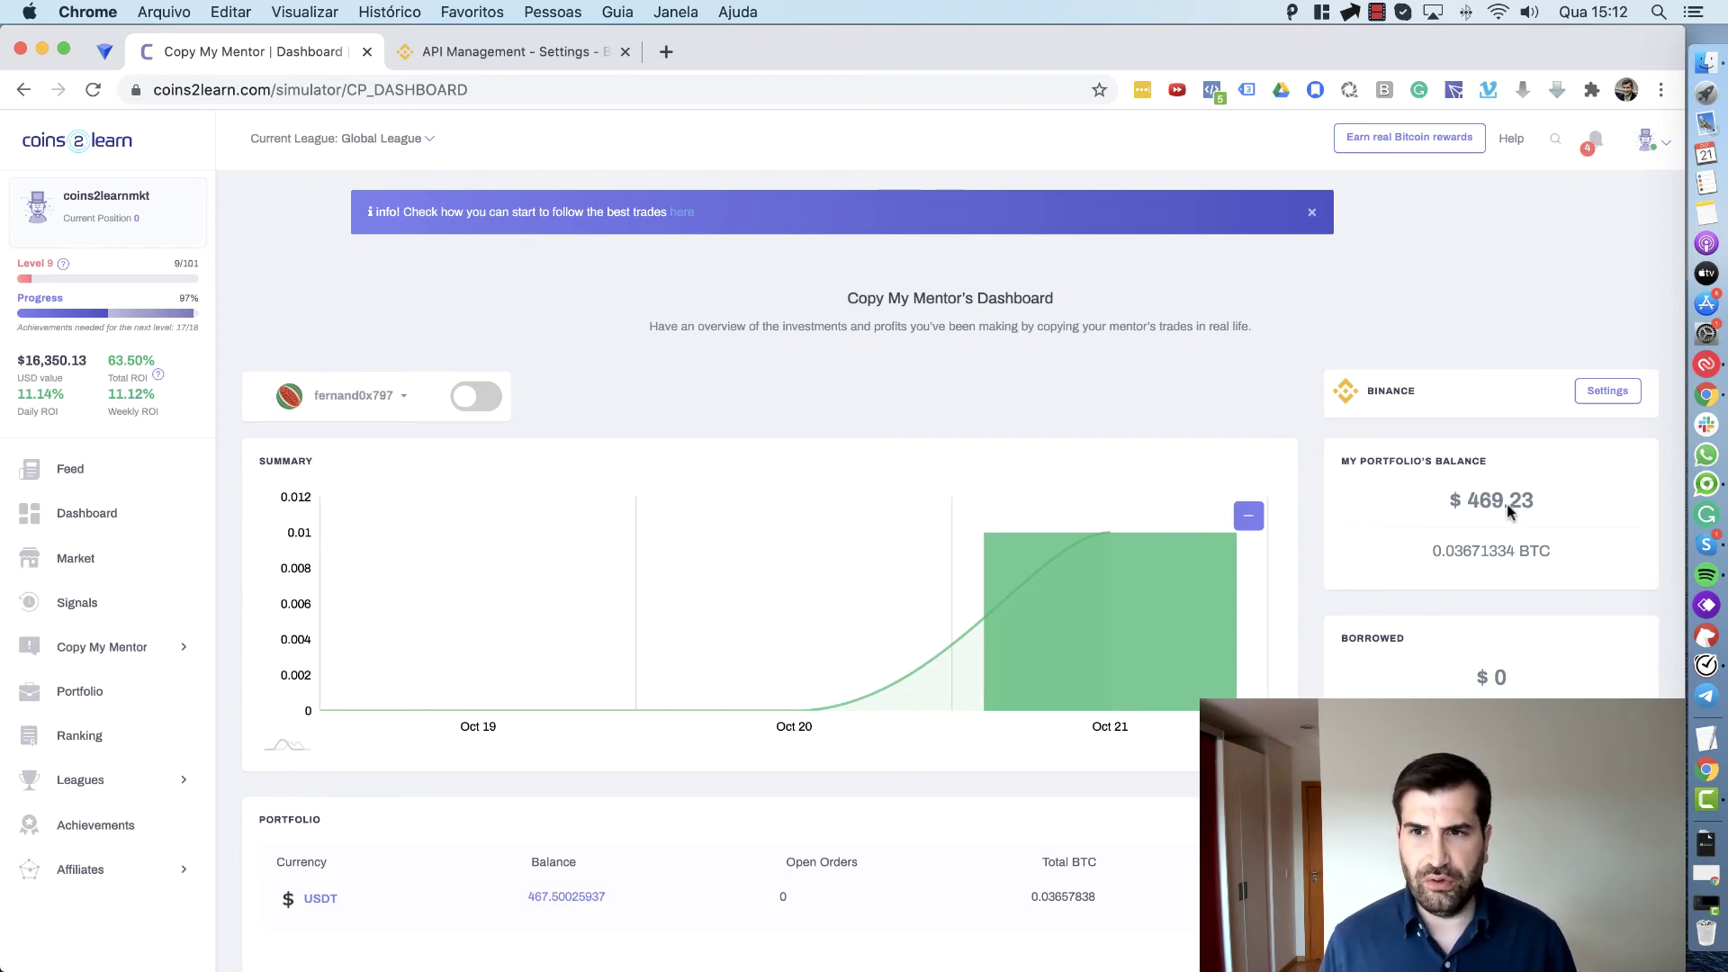
click(576, 51)
scroll(1217, 173, up, 5)
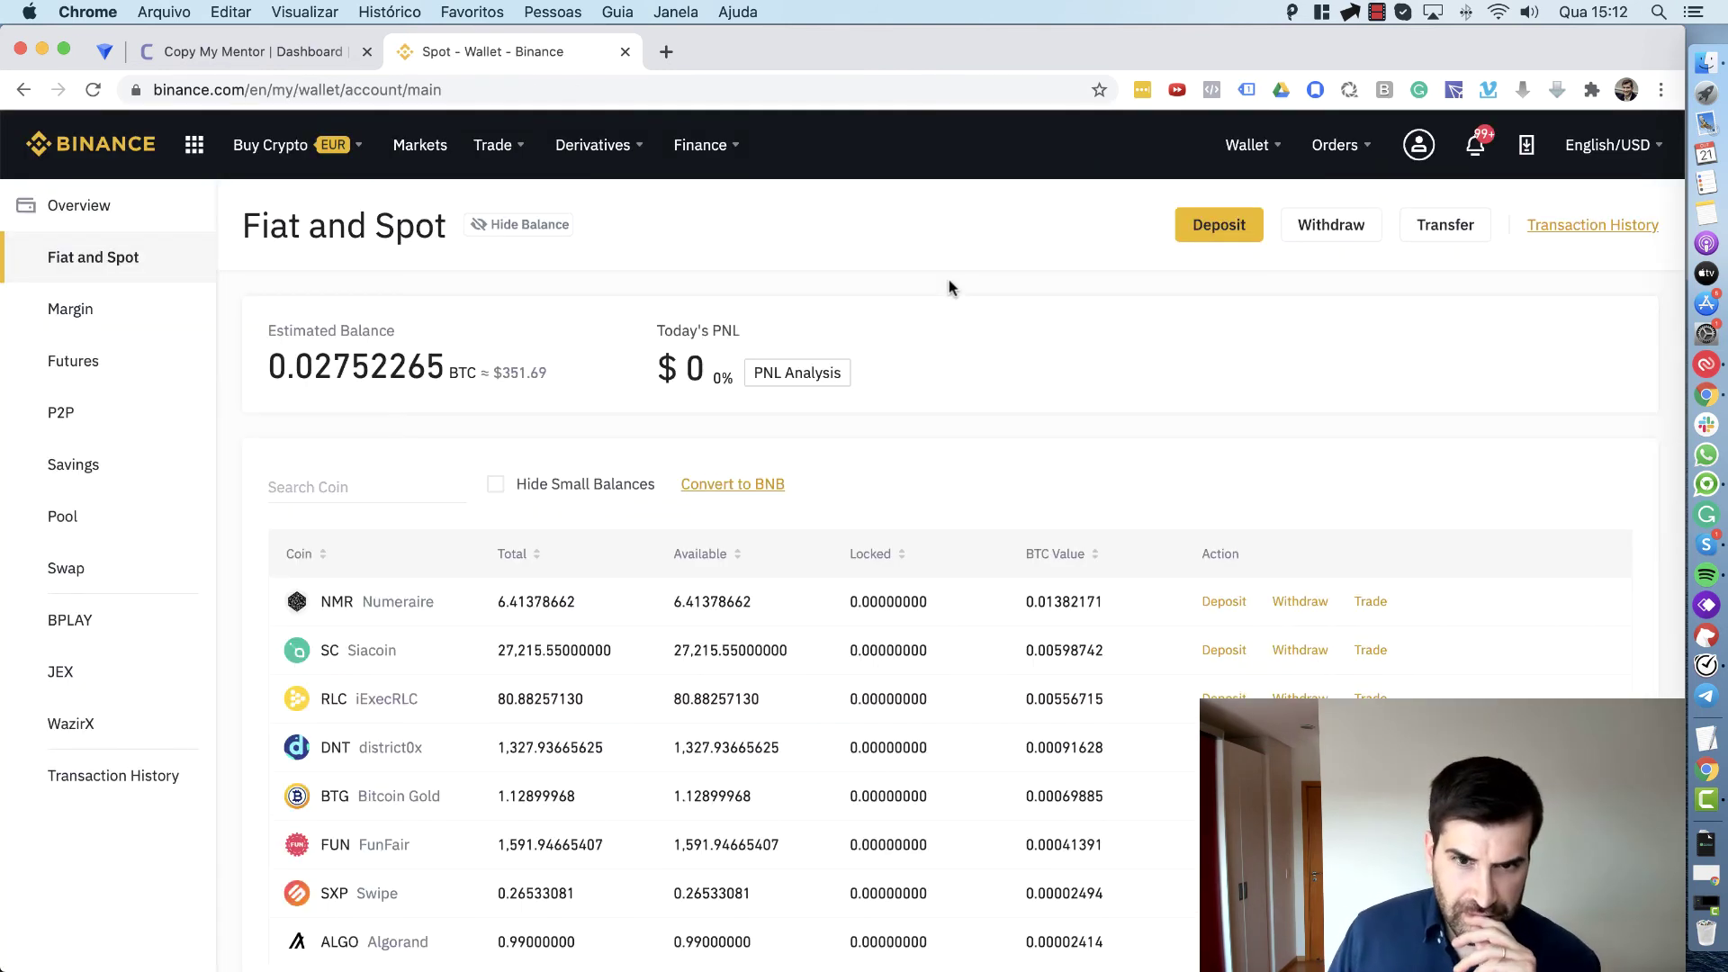
drag(515, 380, 549, 374)
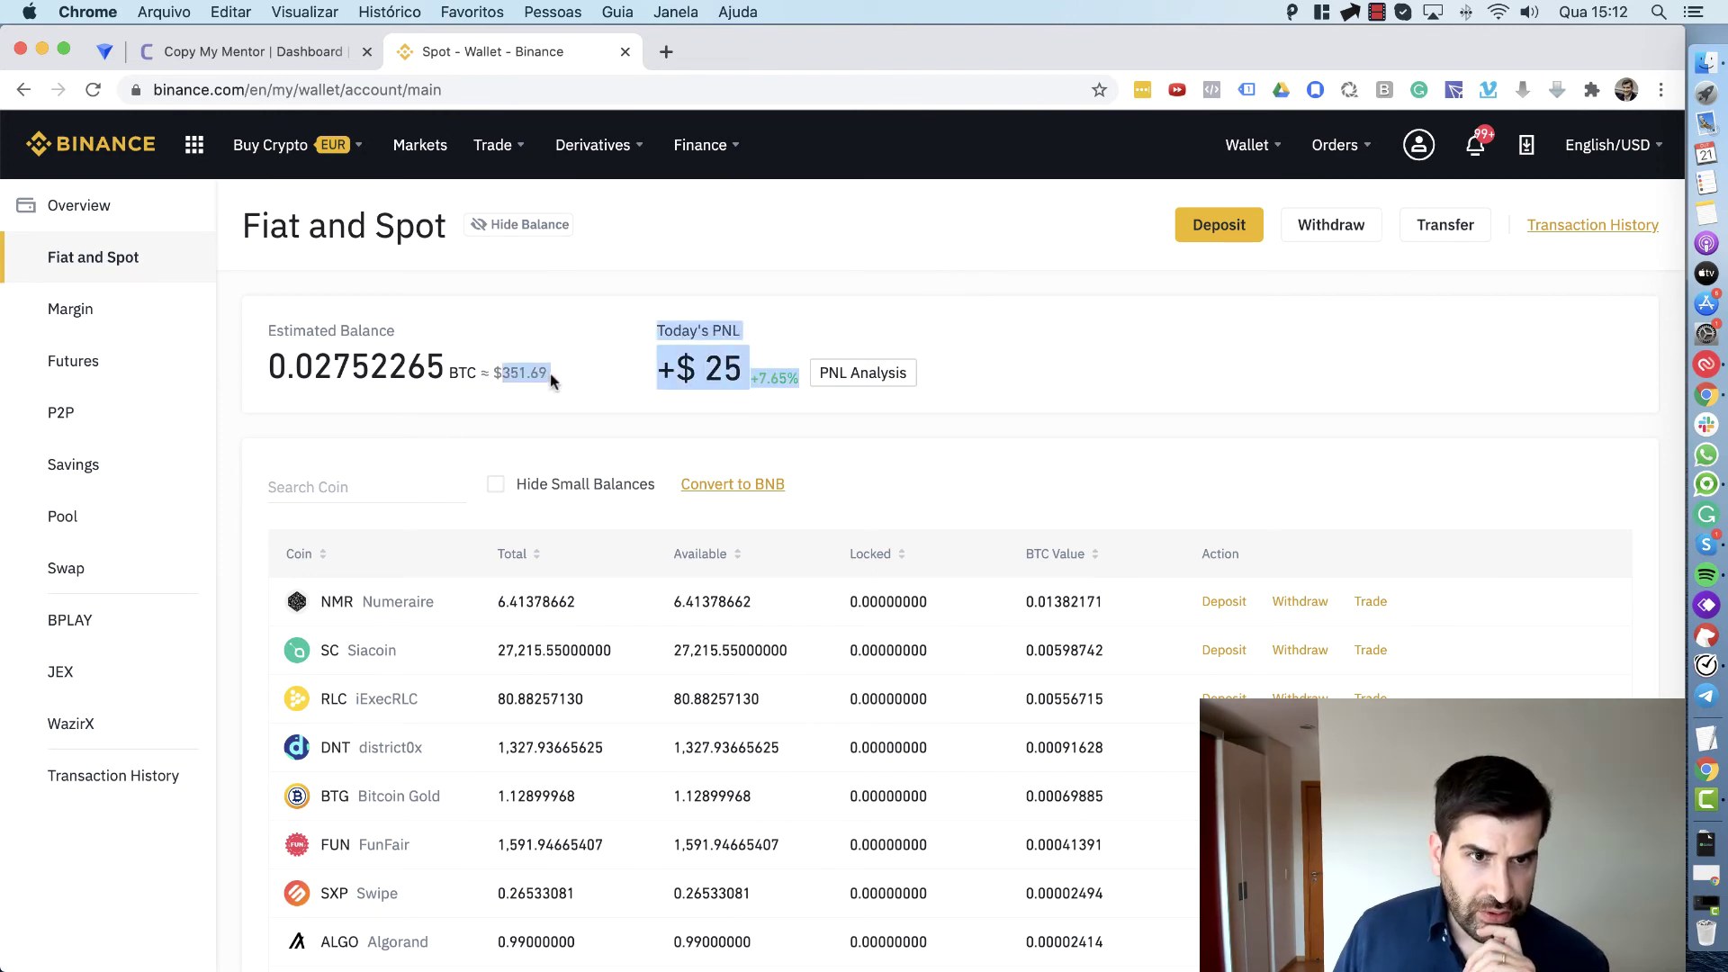
click(549, 375)
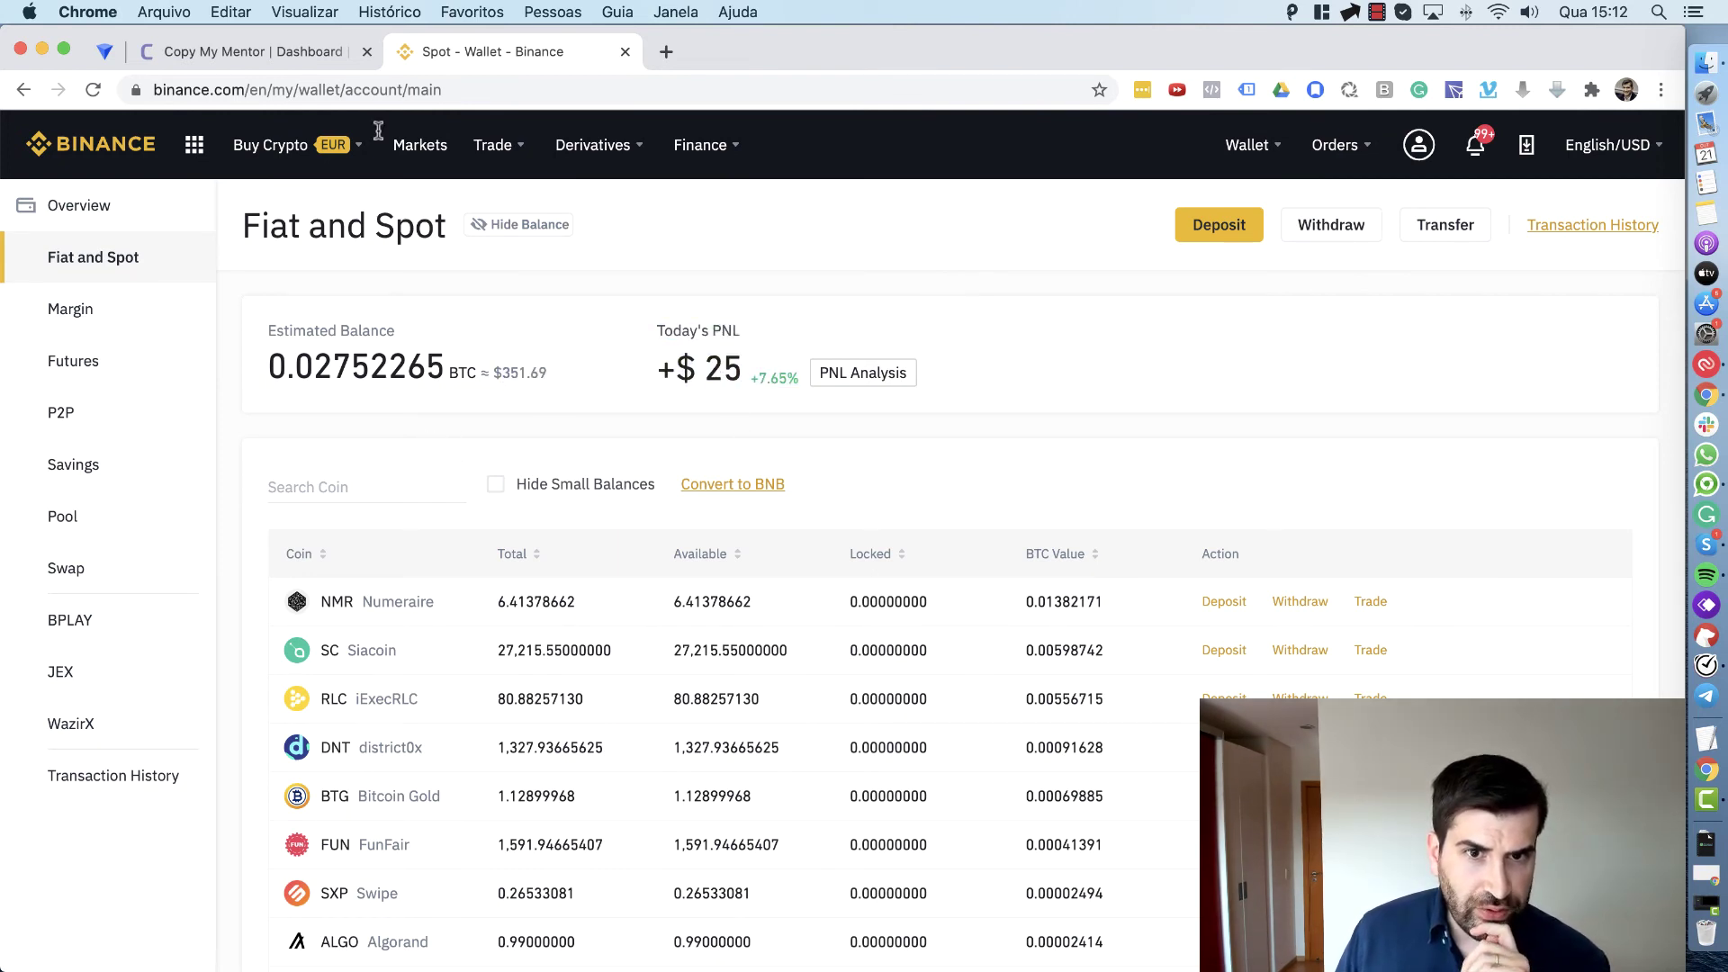
click(262, 53)
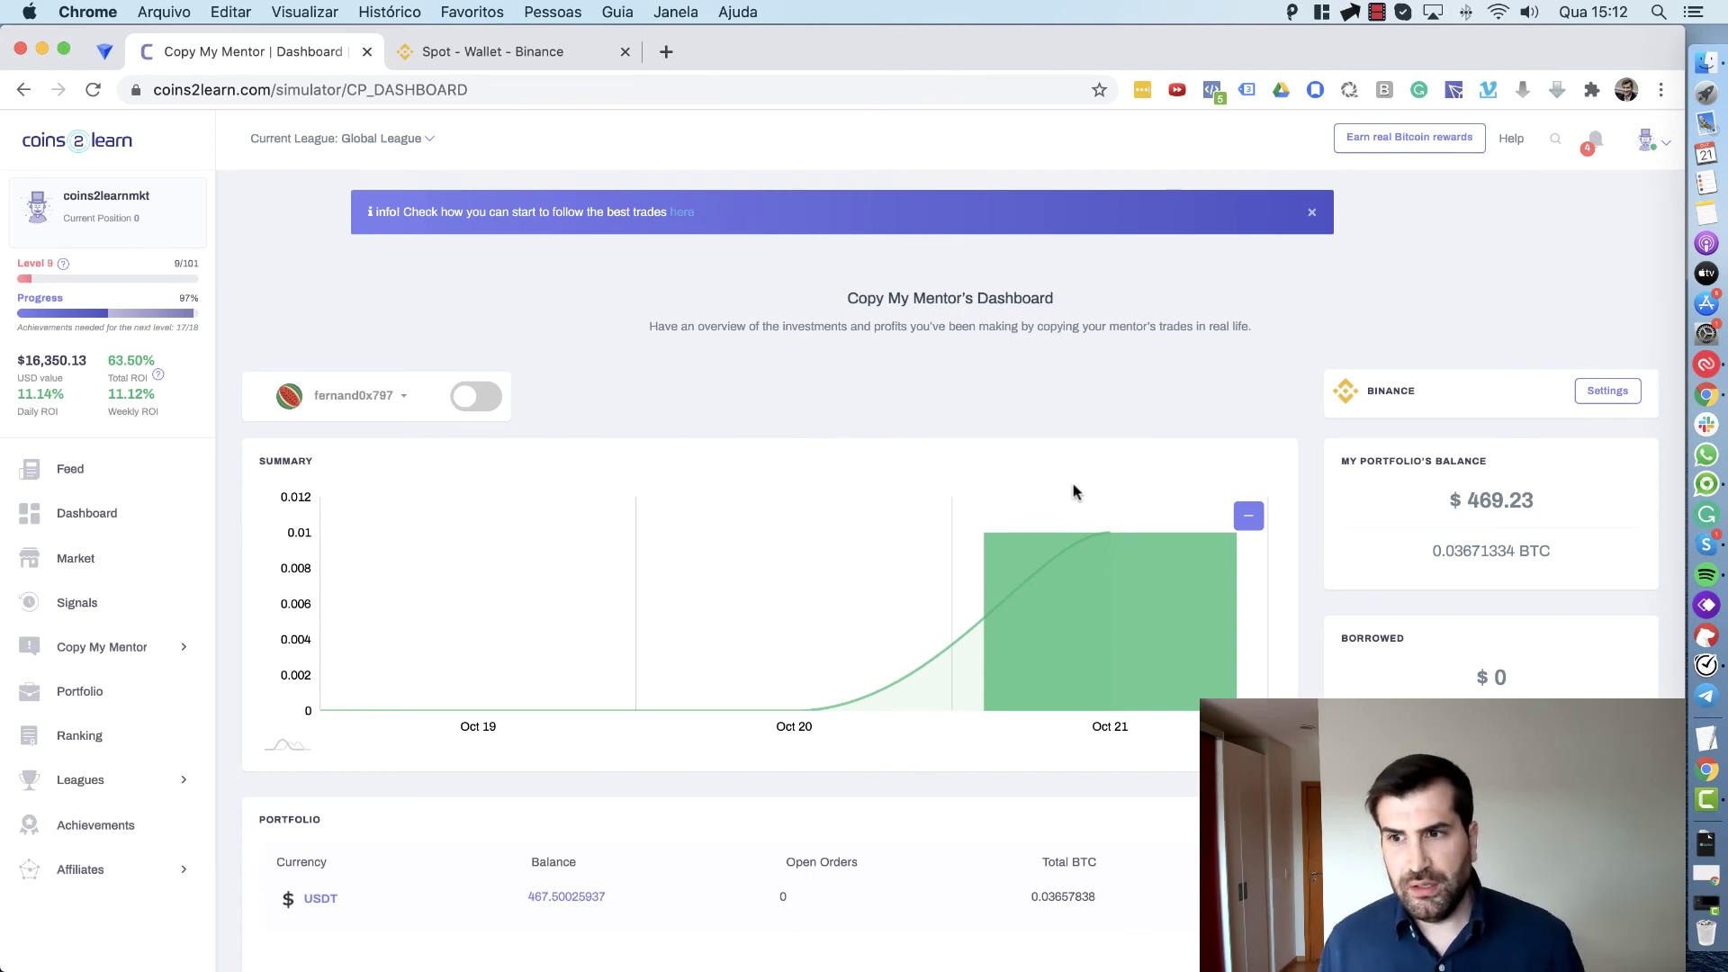
click(475, 51)
mouse_move(368, 133)
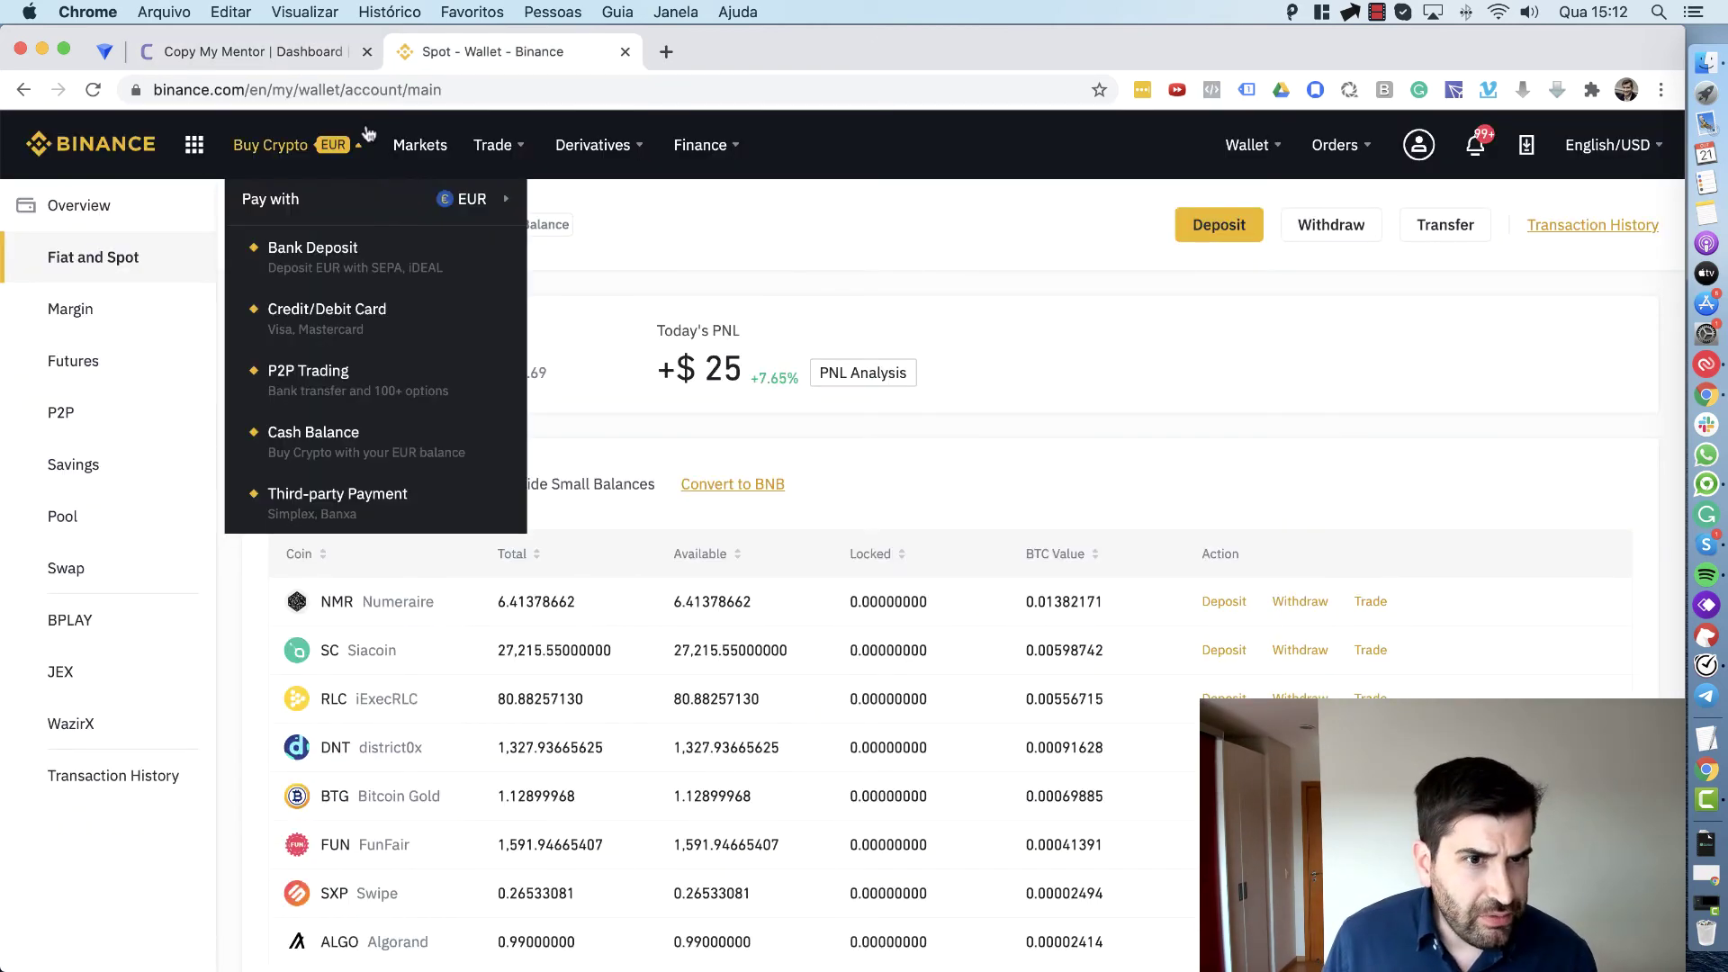
scroll(524, 270, down, 1)
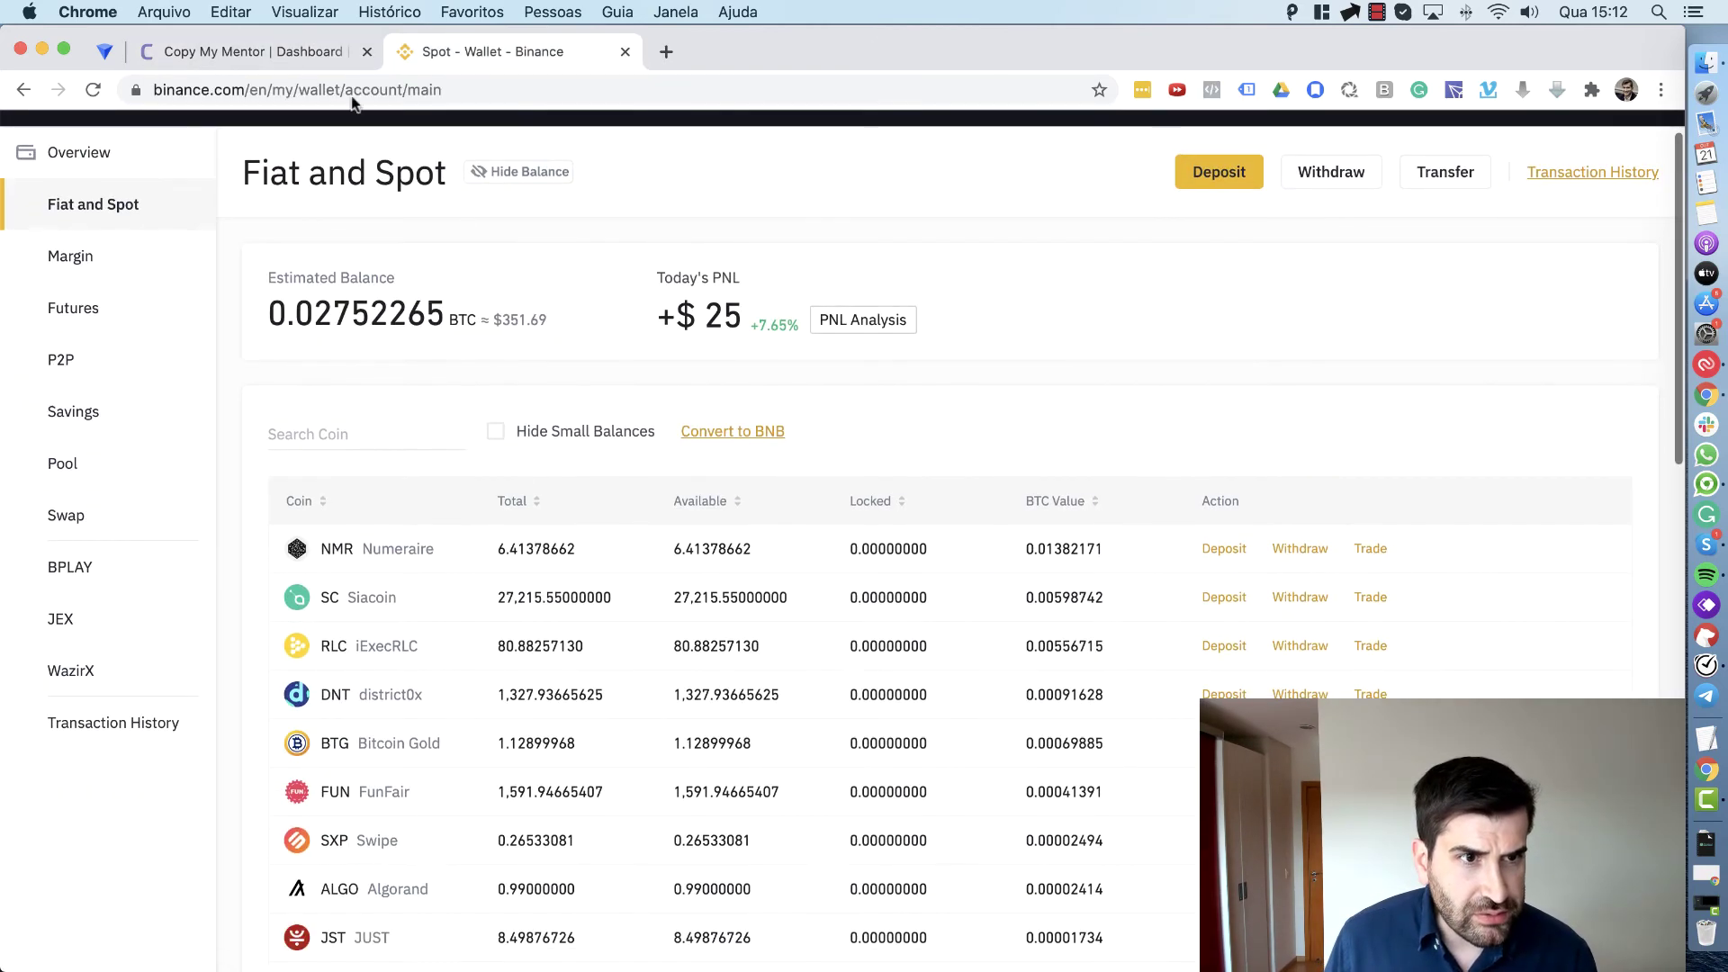
click(282, 57)
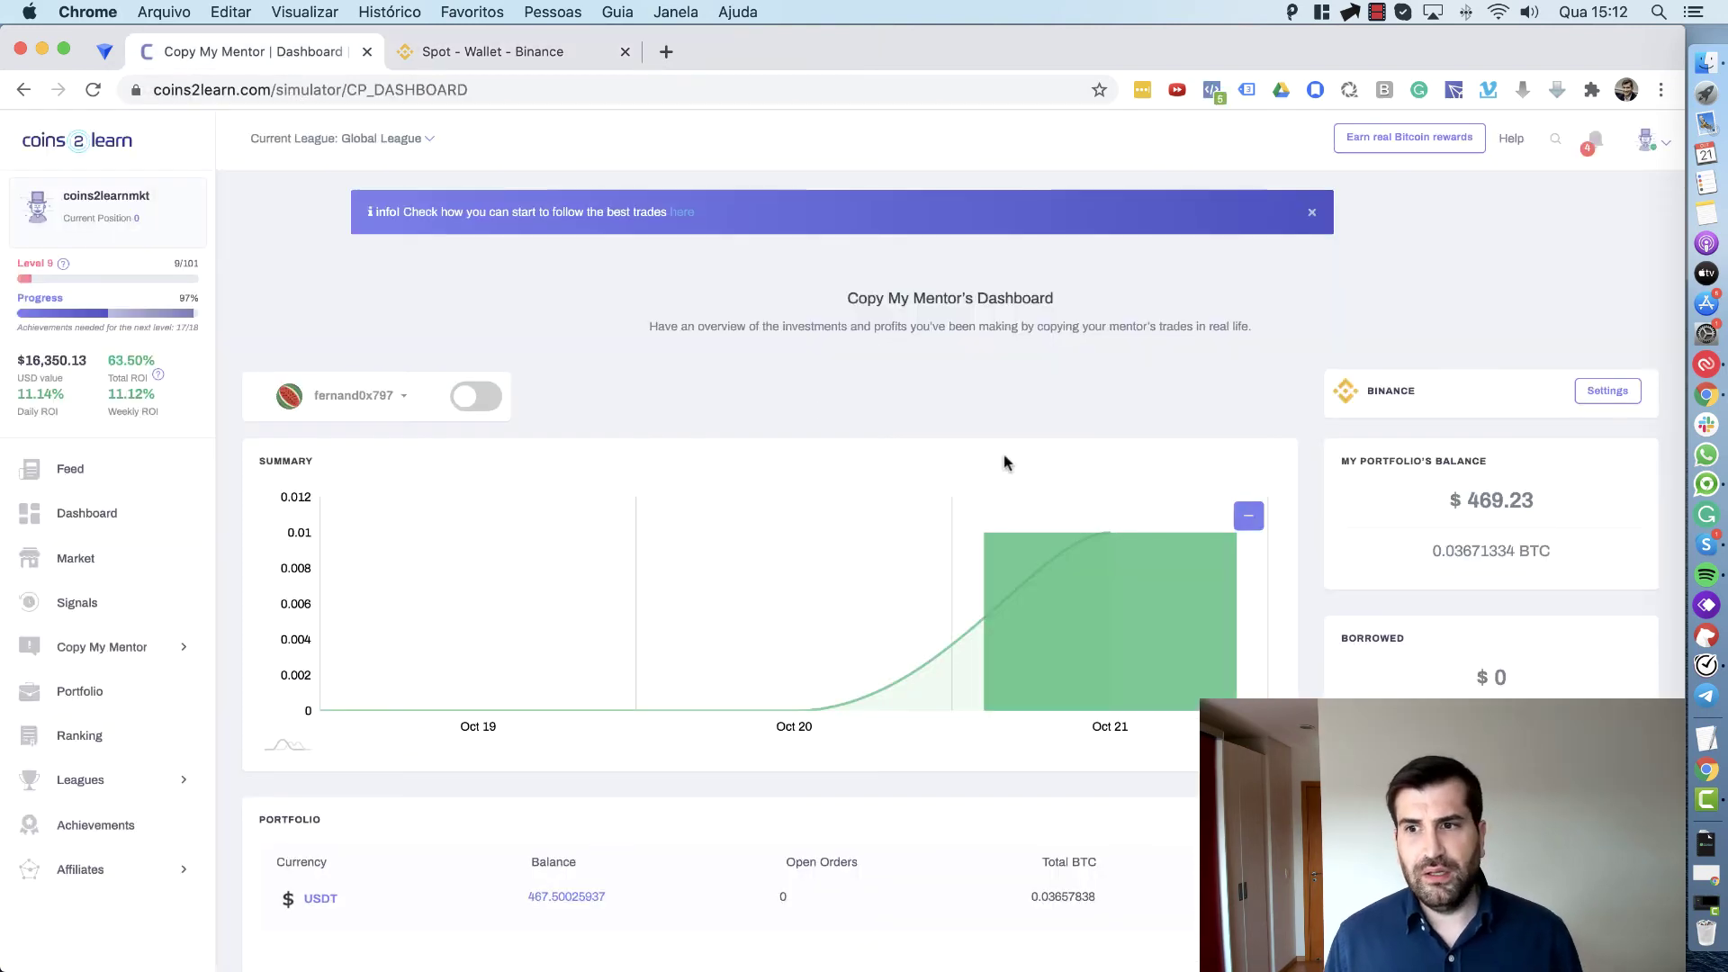
- Select missmia as the current mentor on the Copy My Mentor dashboard, turn on trade copying and accept the automatic-execution notice
click(401, 403)
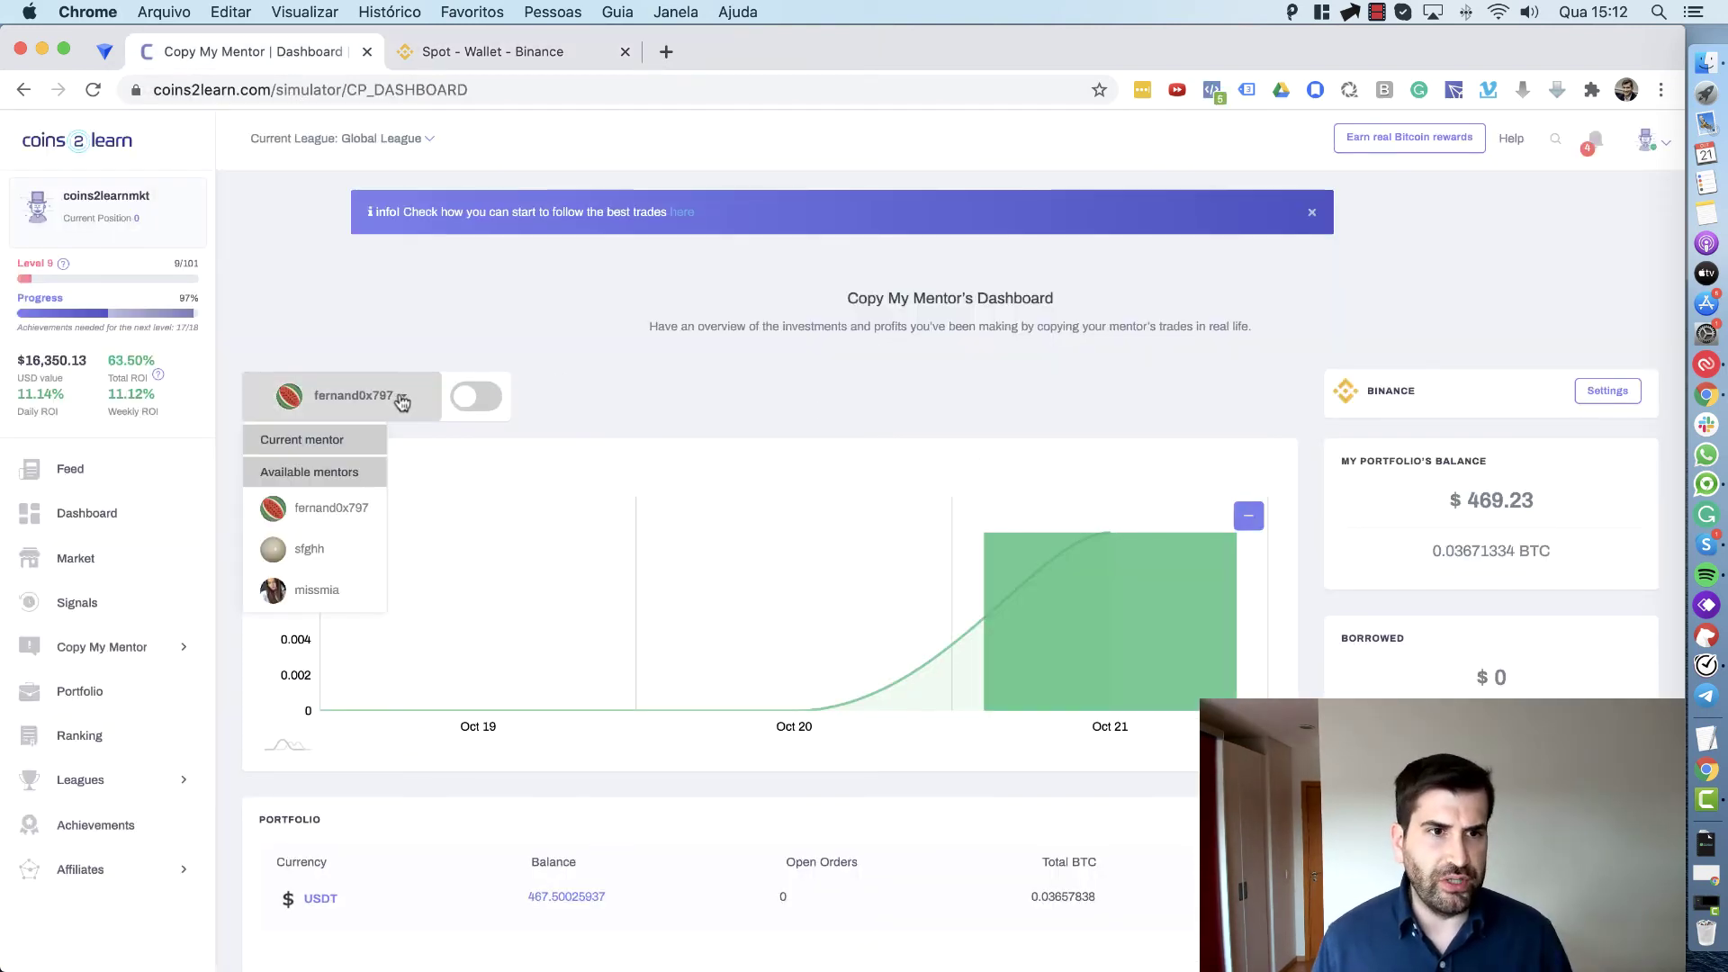
click(339, 597)
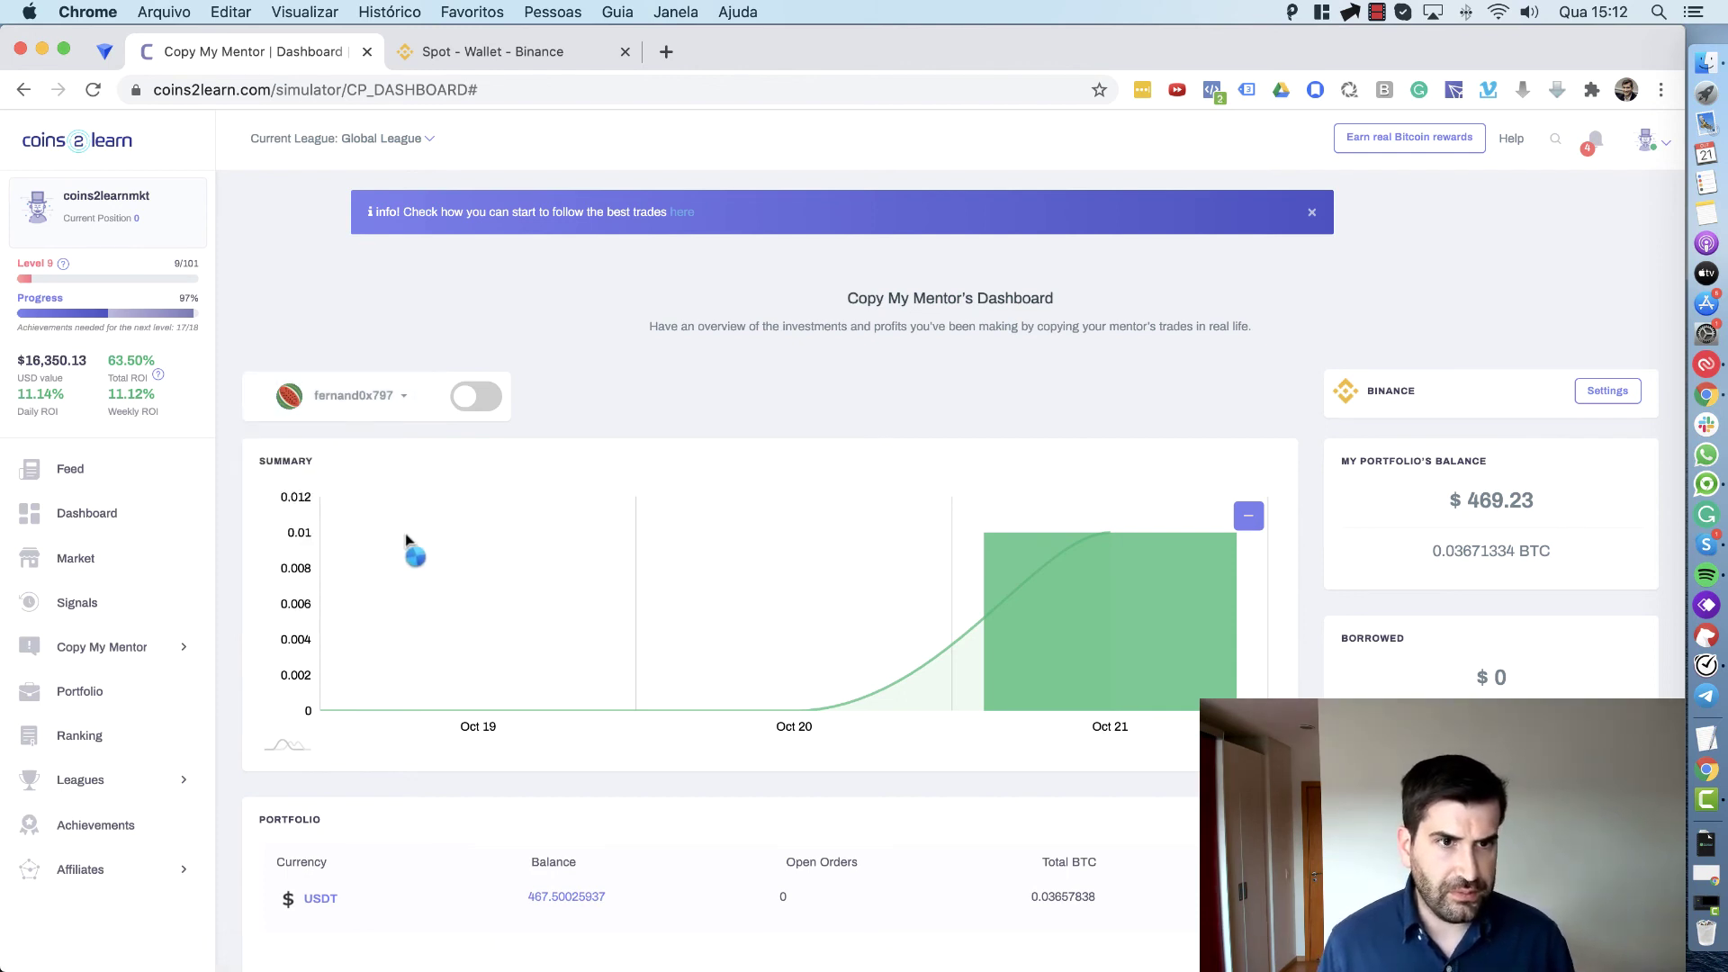
click(458, 400)
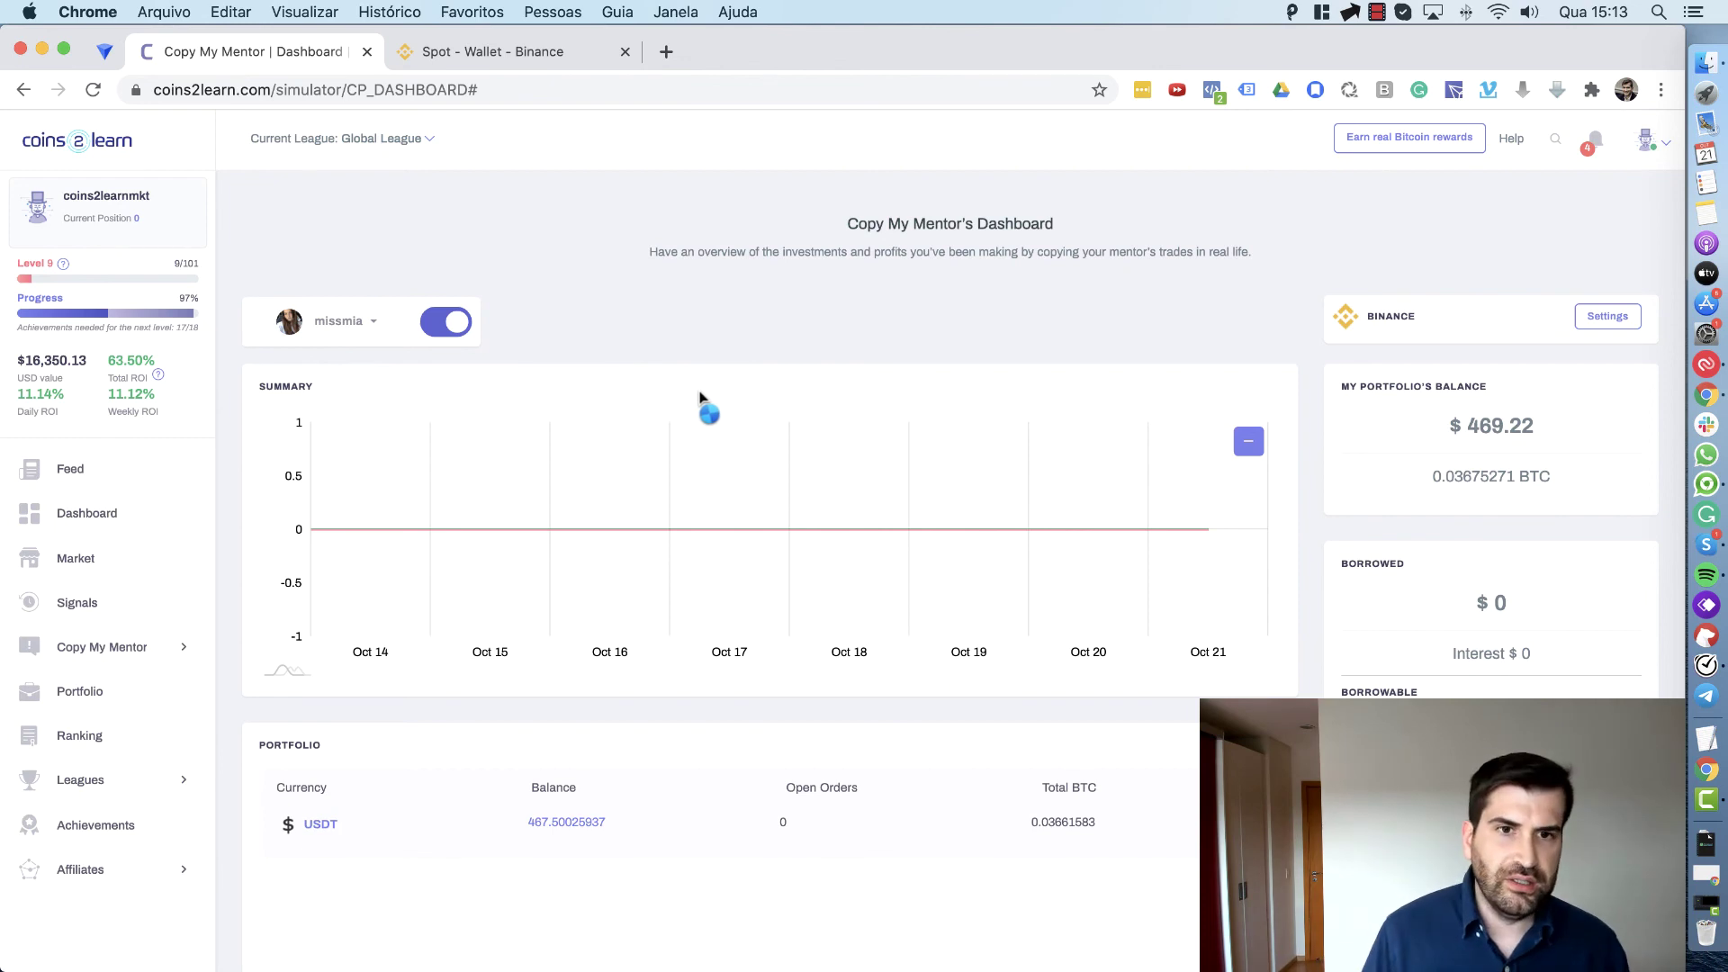
scroll(700, 397, down, 2)
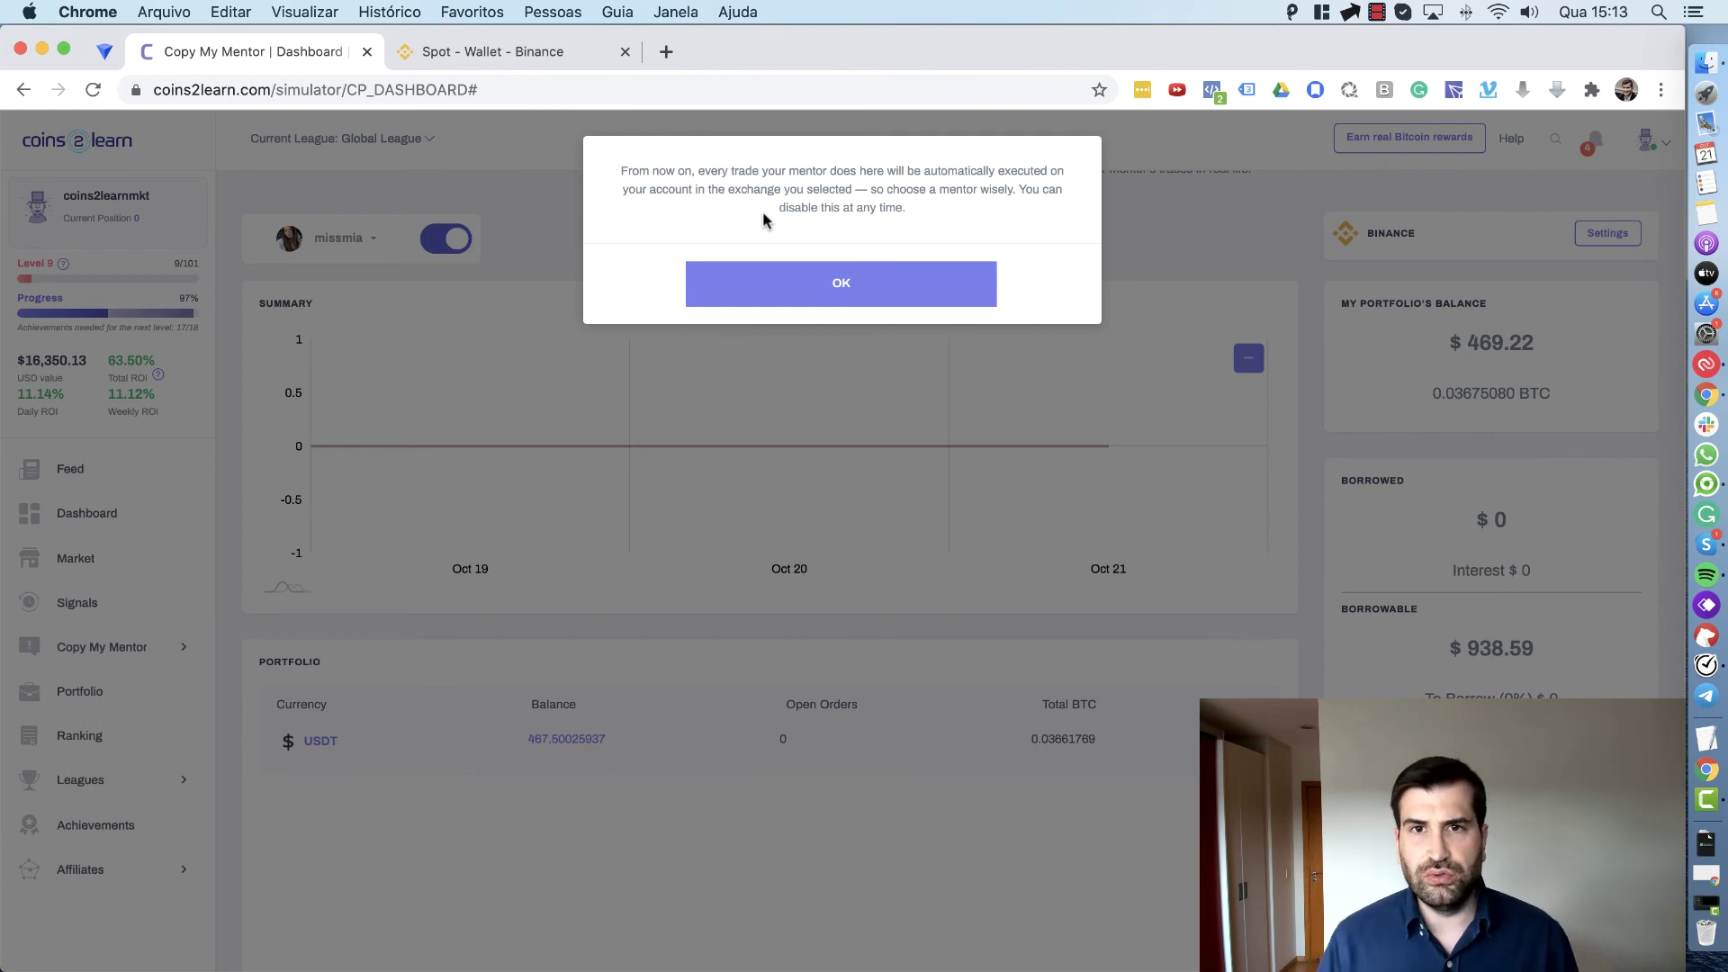
click(784, 282)
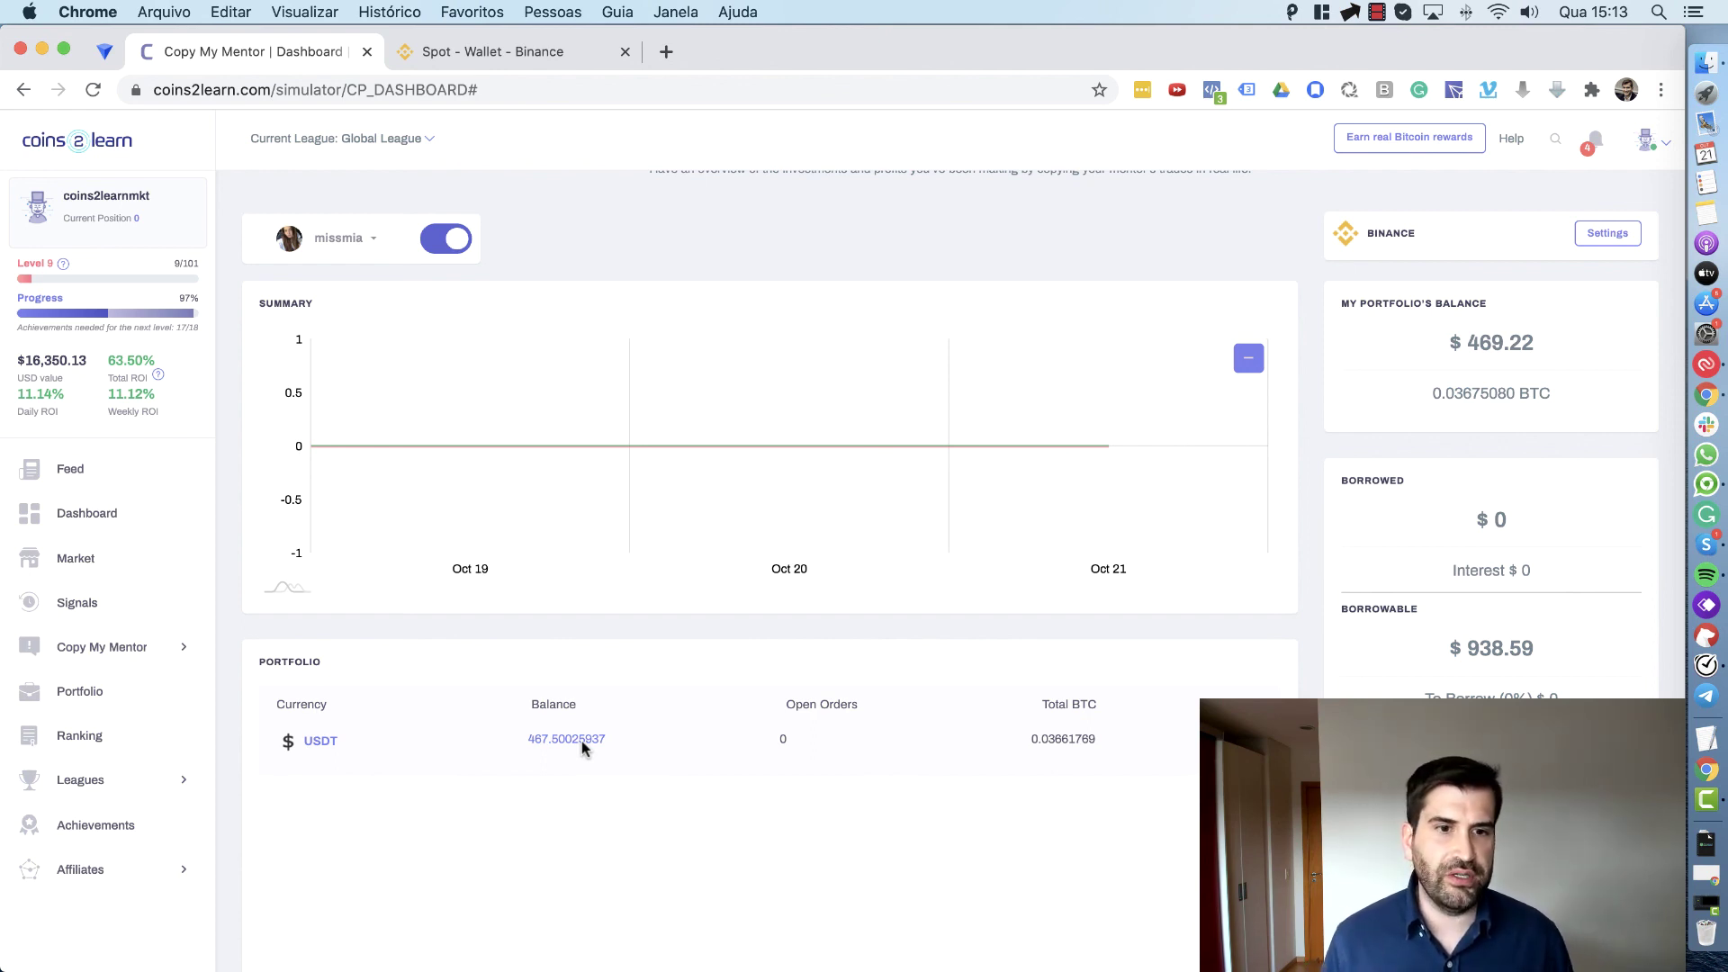
click(157, 644)
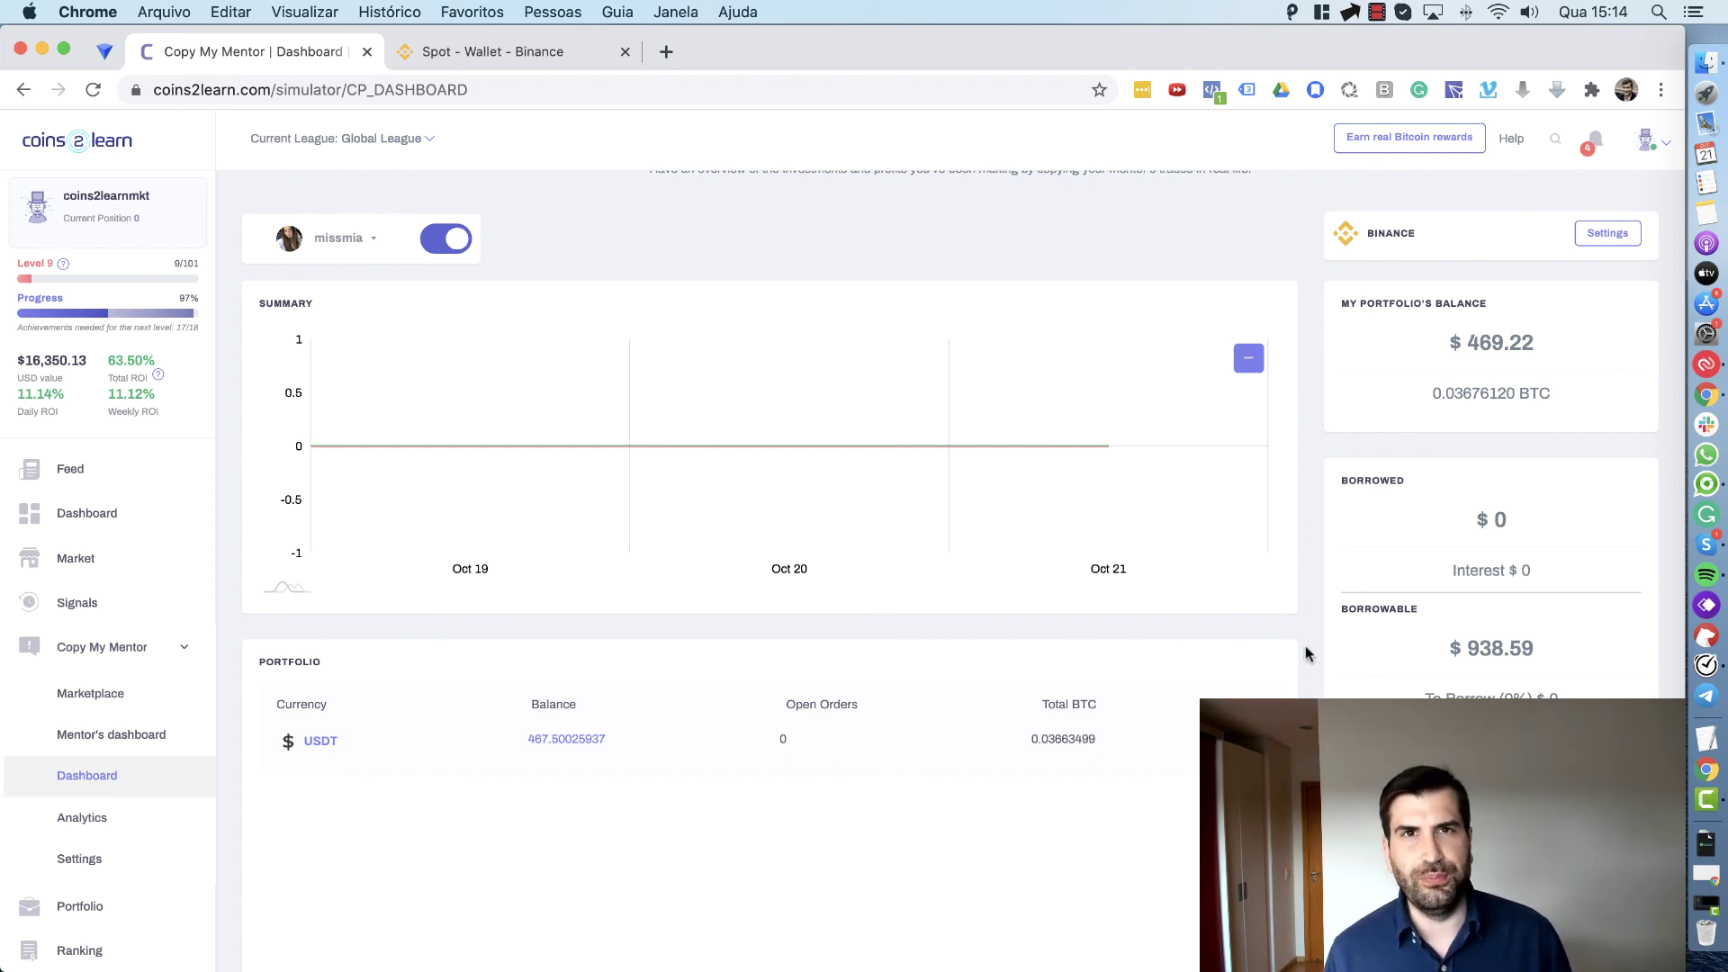
click(1377, 12)
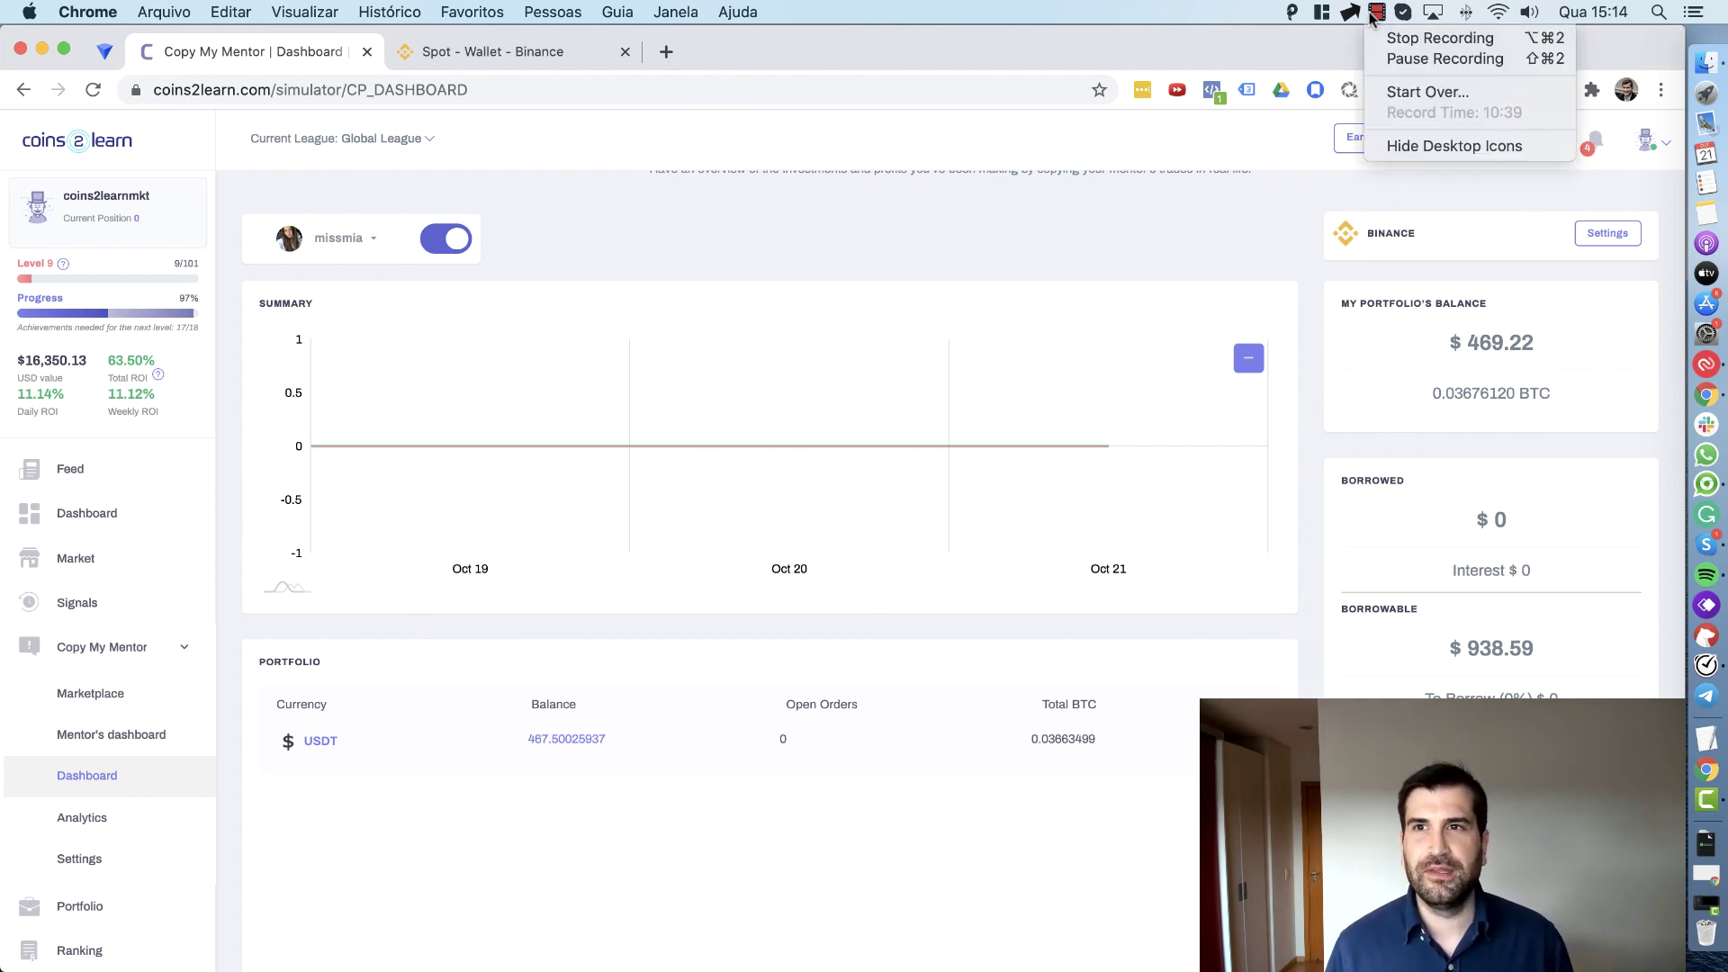